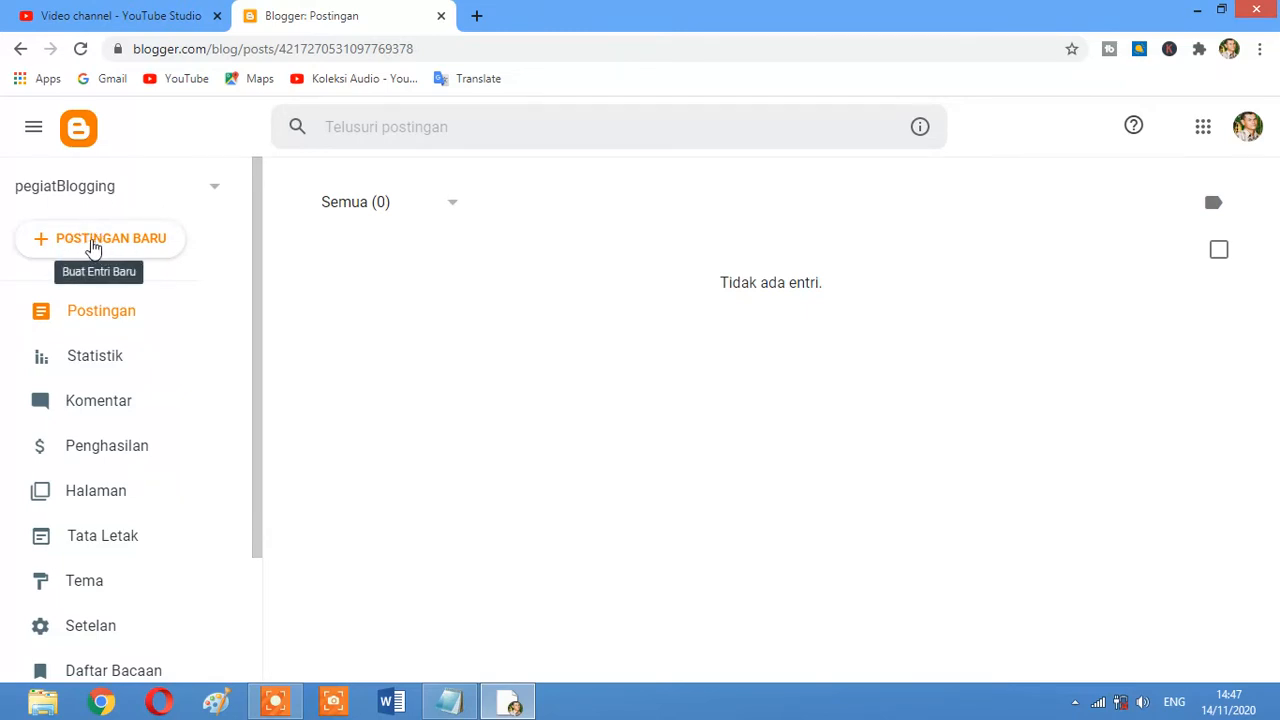
# Create a new blog post and paste "cara membuat postingan baru di blogger" as its title.
pyautogui.click(144, 249)
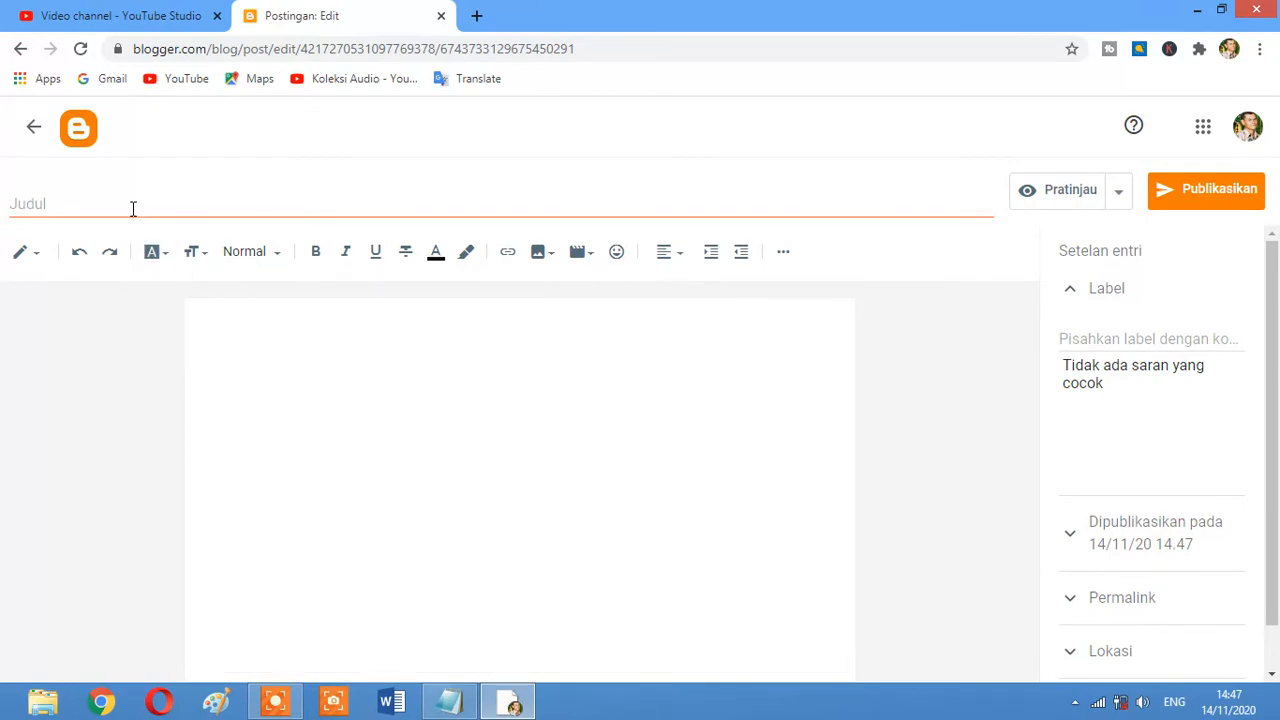
pyautogui.click(133, 208)
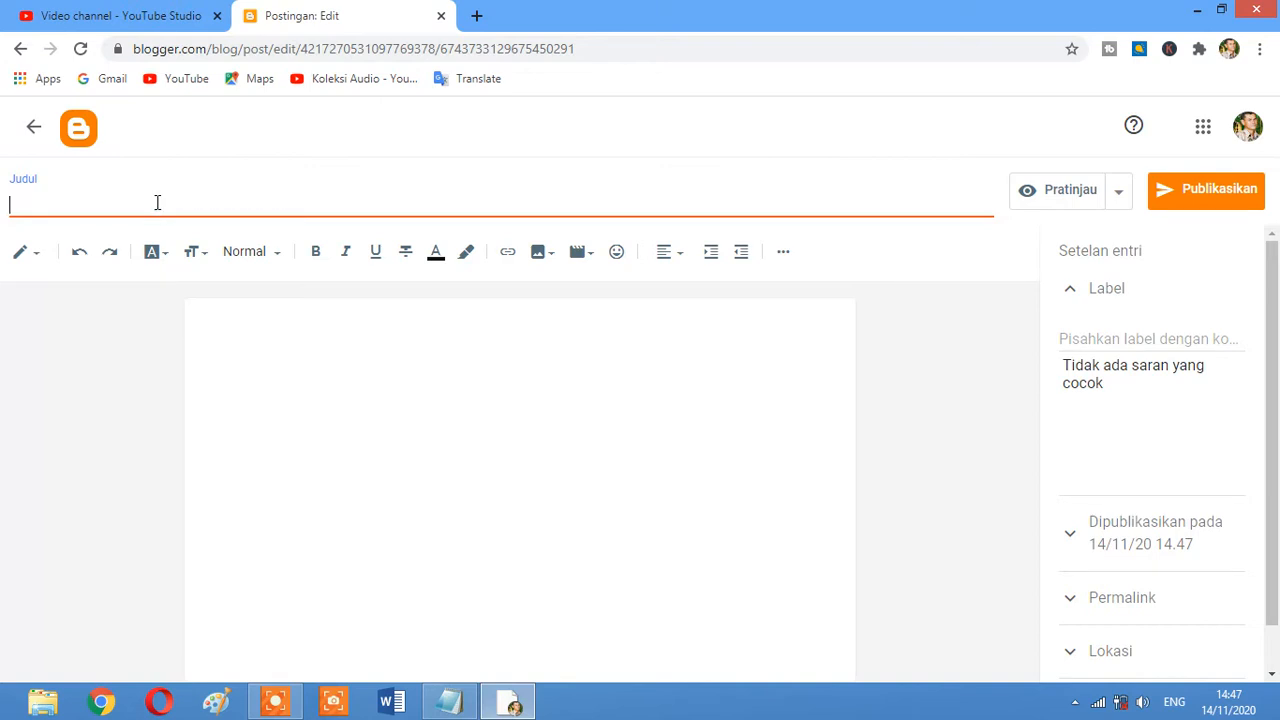
pyautogui.rightClick(156, 204)
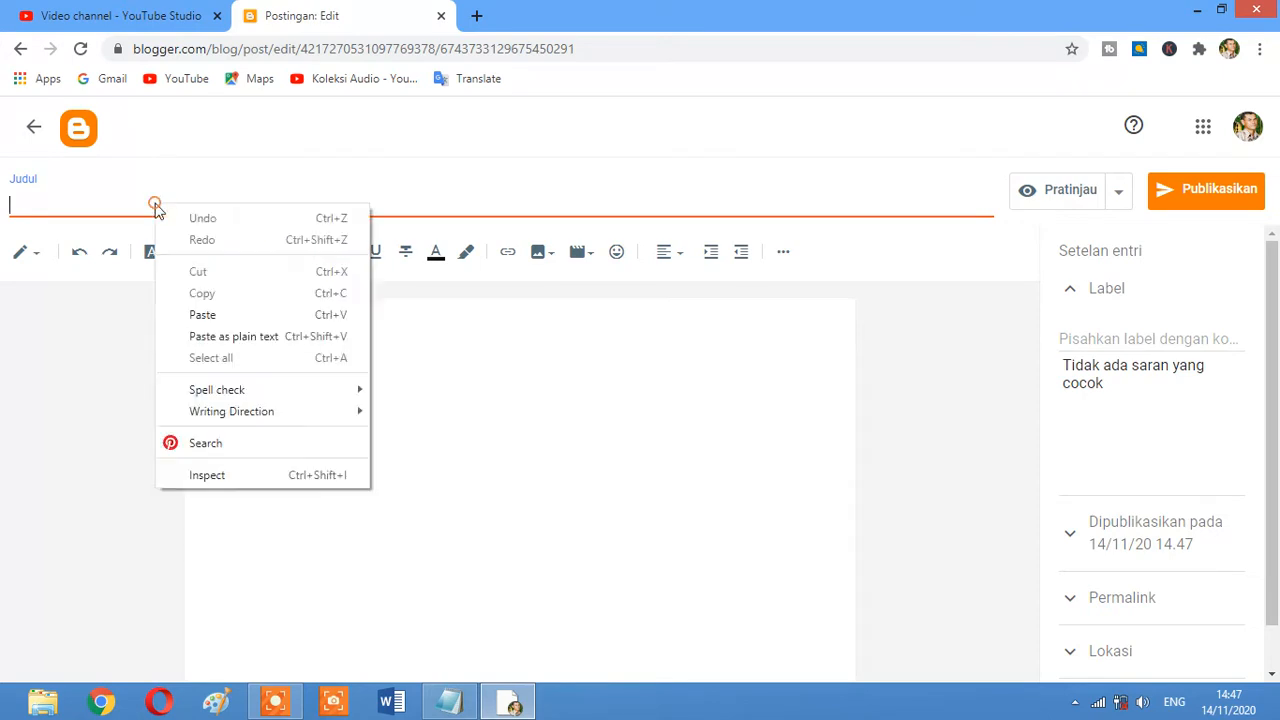
pyautogui.click(203, 315)
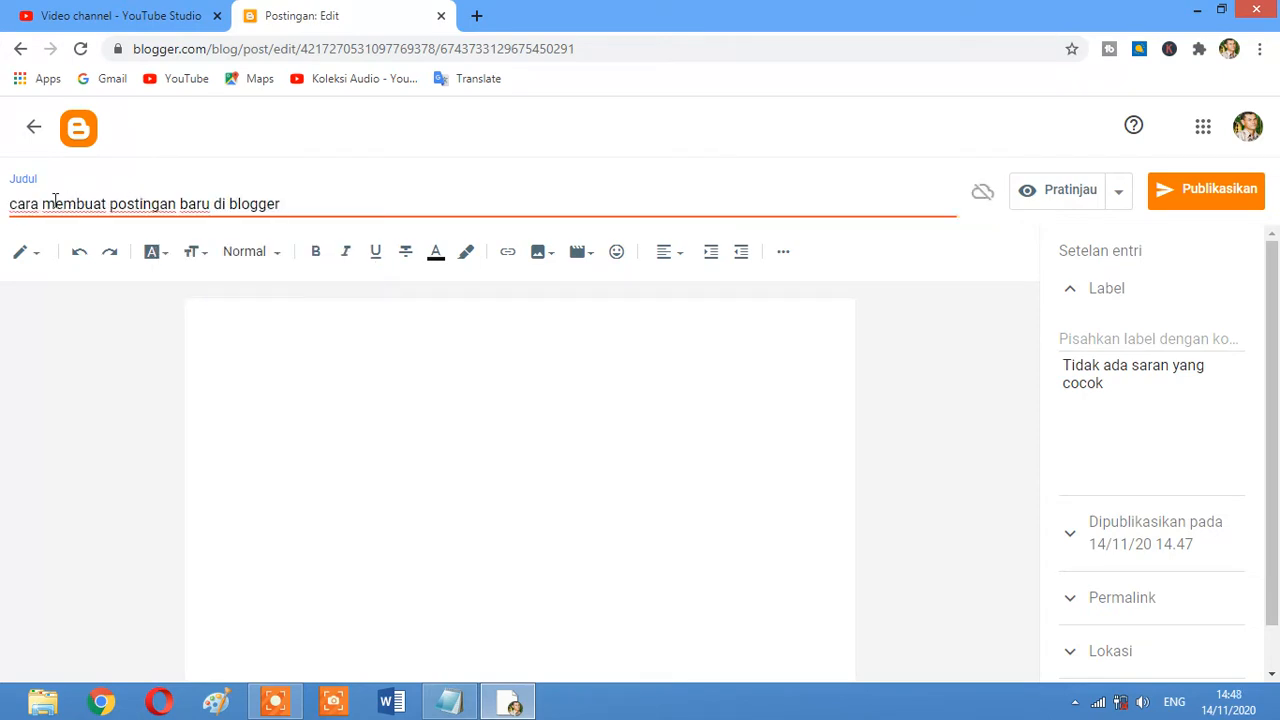
# Capitalize the first letters of "Cara", "Membuat" and "Postingan" in the post title.
pyautogui.moveTo(14, 203); pyautogui.dragTo(3, 213)
pyautogui.write('C')
pyautogui.press('Right')
pyautogui.press('Right')
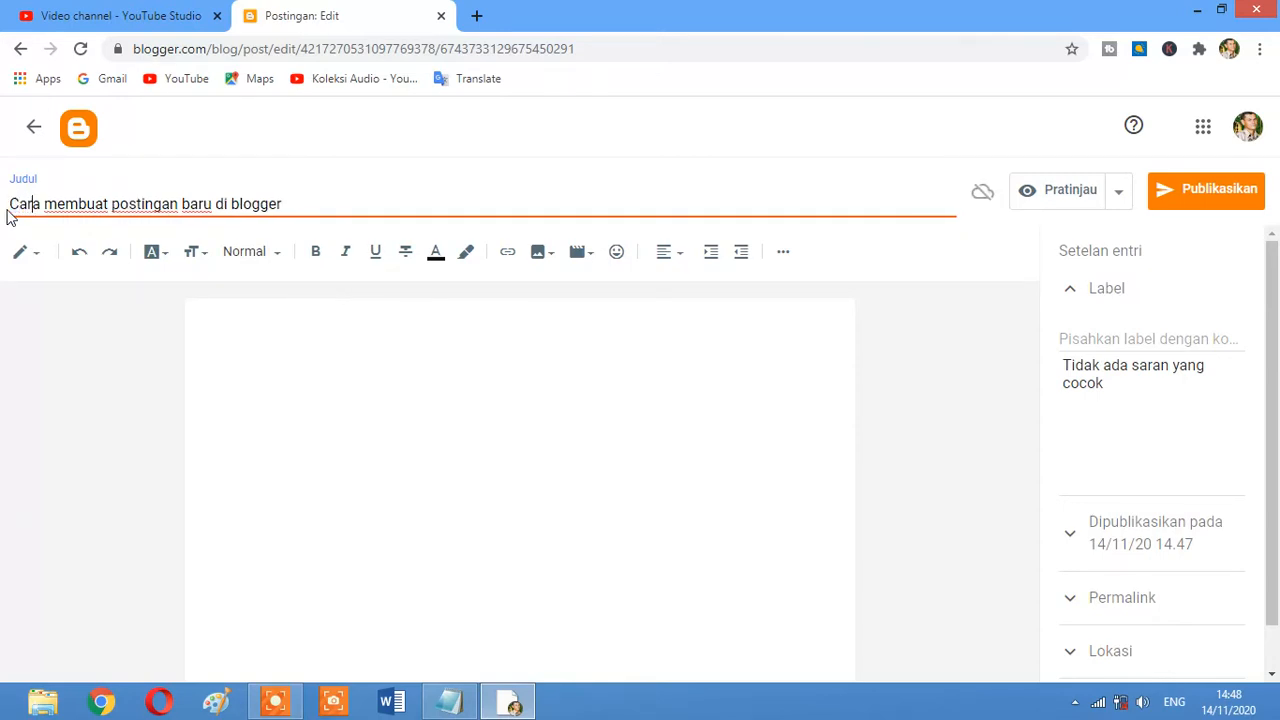
pyautogui.press('BackSpace')
pyautogui.write('M')
pyautogui.press('Right')
pyautogui.press('Right')
pyautogui.press('Right')
pyautogui.press('Right')
pyautogui.press('Right')
pyautogui.press('Right')
pyautogui.press('Right')
pyautogui.press('Delete')
pyautogui.write('P')
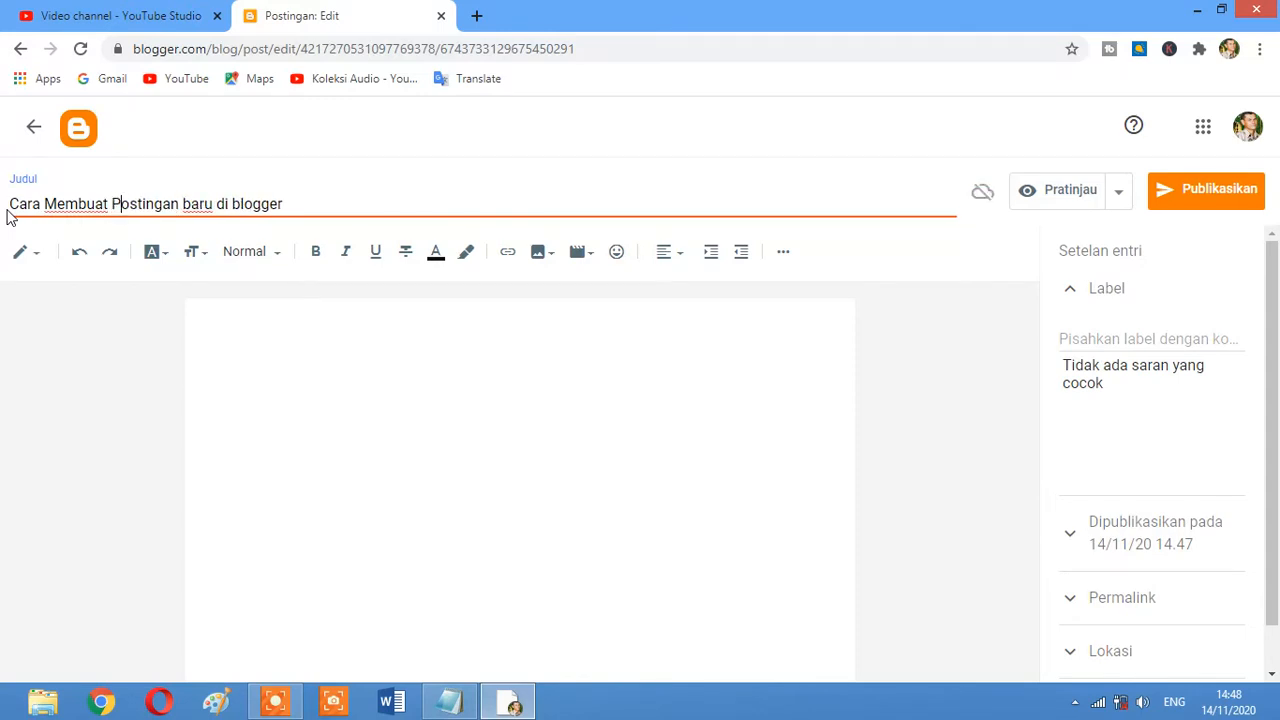
# Capitalize "Baru" and "Blogger" in the title so it reads "Cara Membuat Postingan Baru di Blogger".
pyautogui.click(191, 205)
pyautogui.press('BackSpace')
pyautogui.write('B')
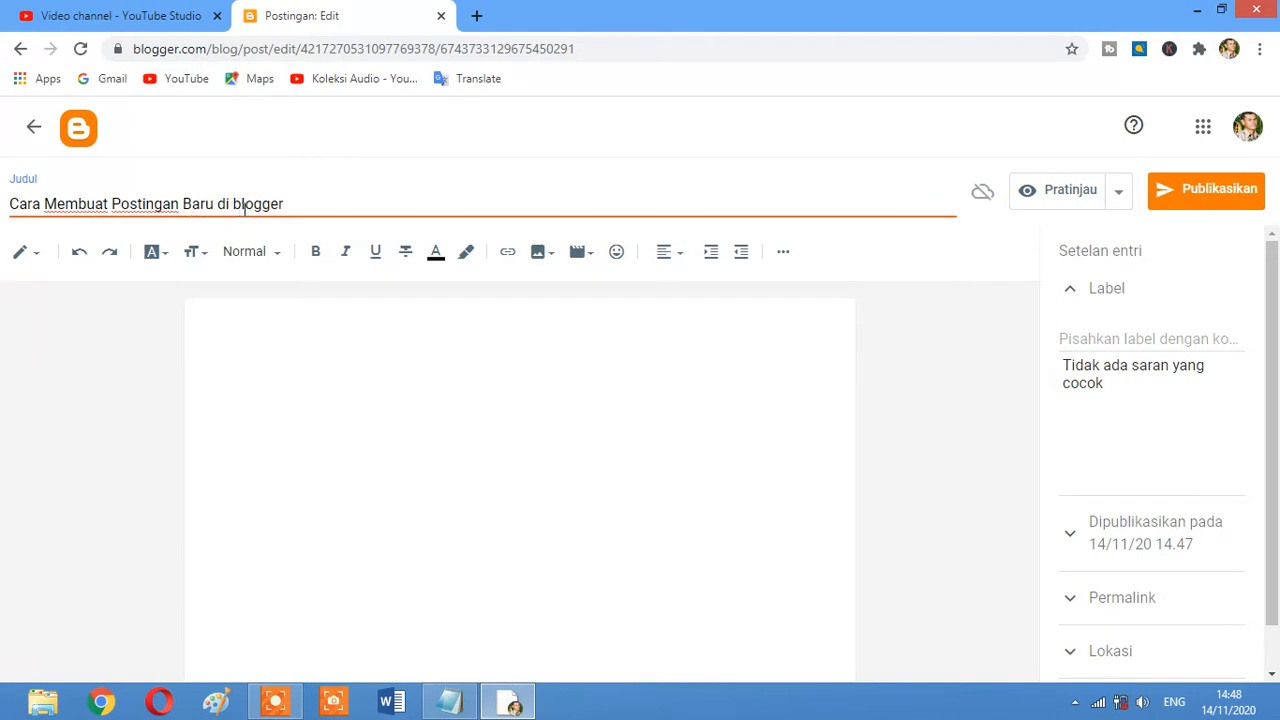
pyautogui.click(241, 205)
pyautogui.press('BackSpace')
pyautogui.write('B')
pyautogui.click(232, 350)
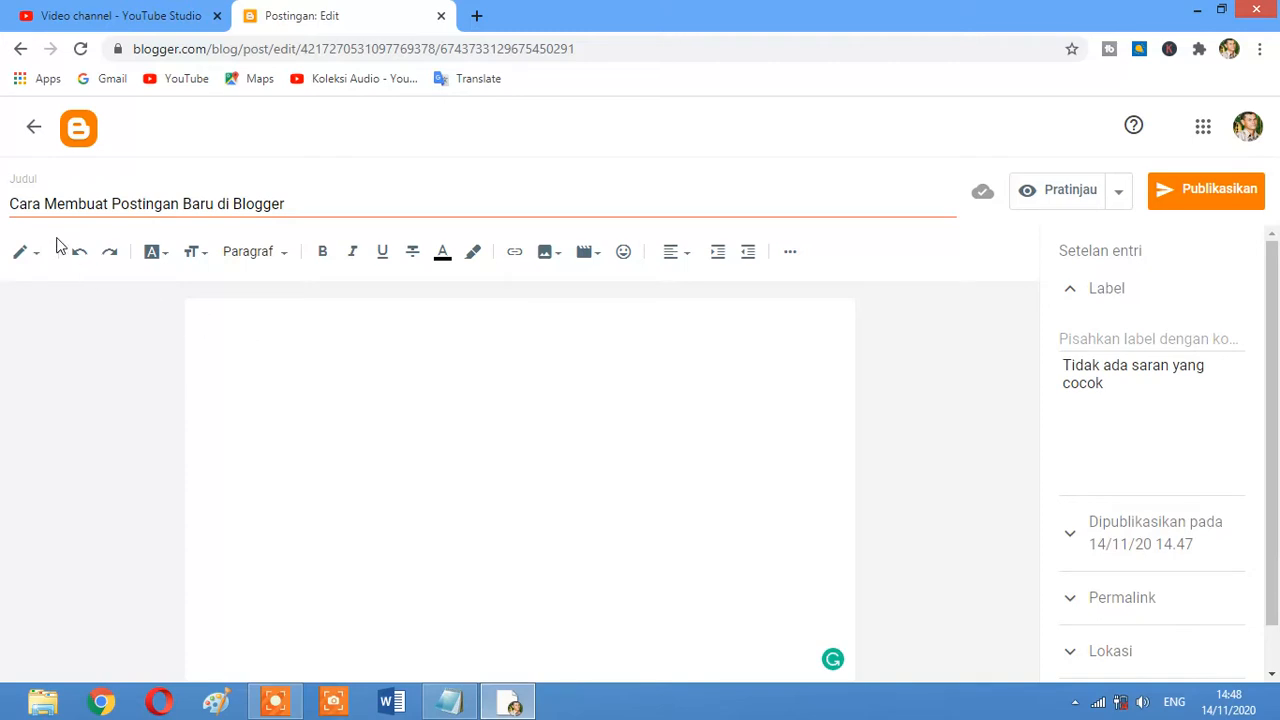
# Examine the empty post's paragraph code in Tampilan HTML, then return to Tampilan menulis.
pyautogui.click(34, 262)
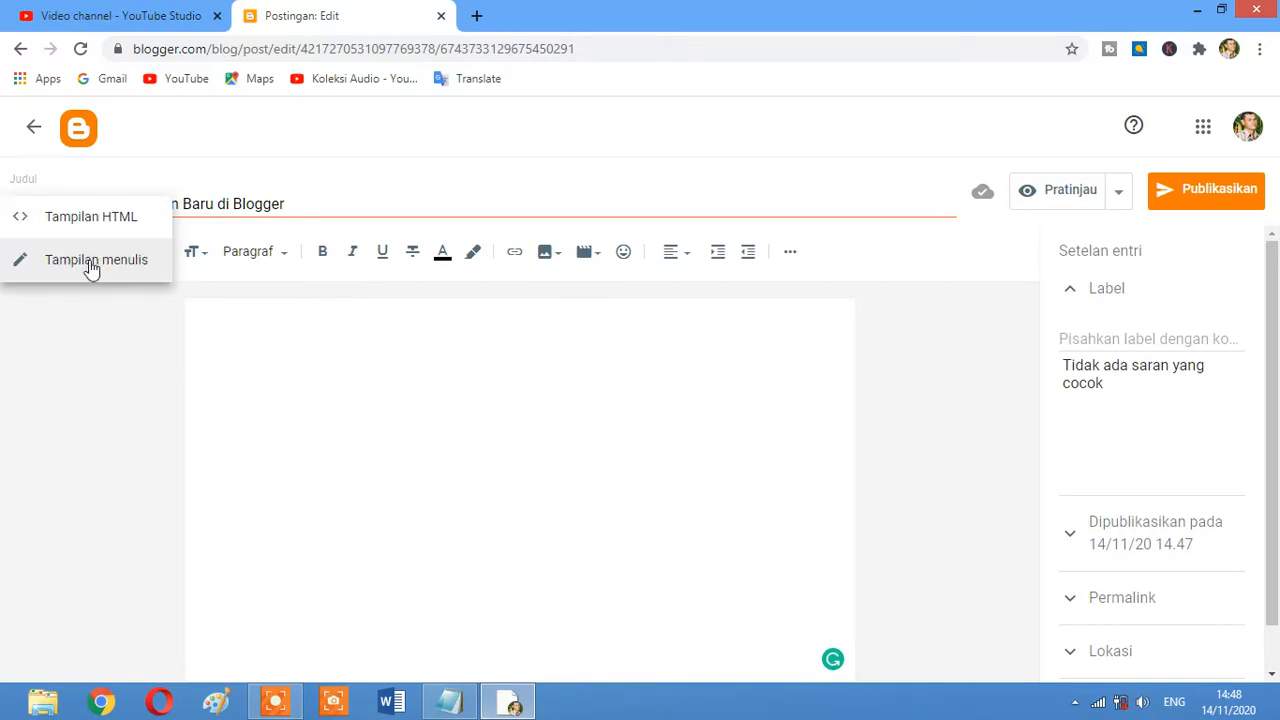
pyautogui.click(91, 266)
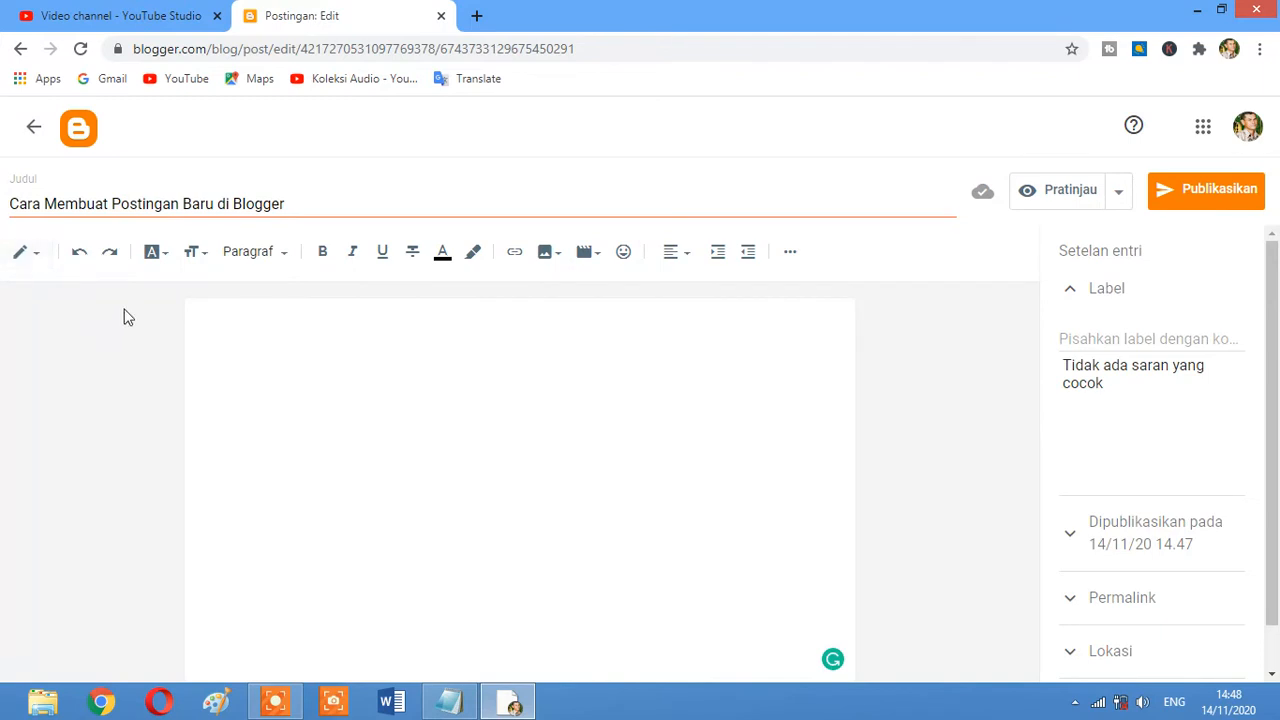
pyautogui.click(271, 318)
pyautogui.click(36, 254)
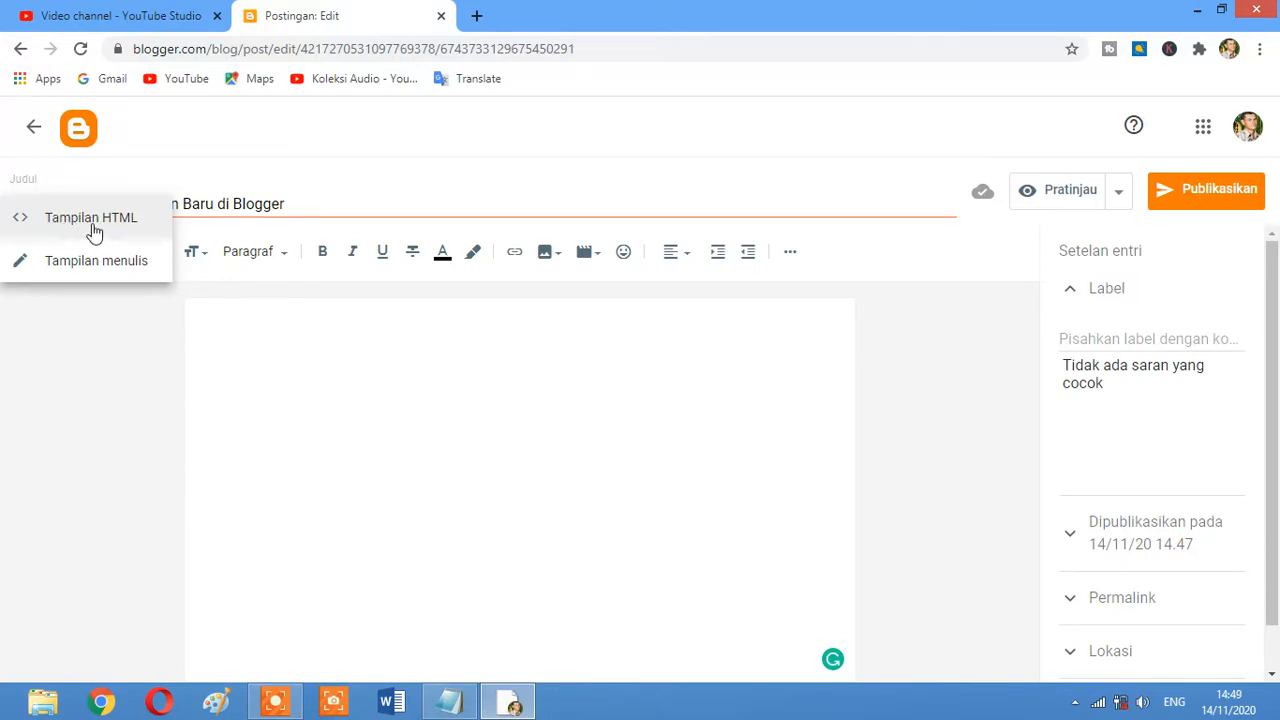
pyautogui.click(78, 234)
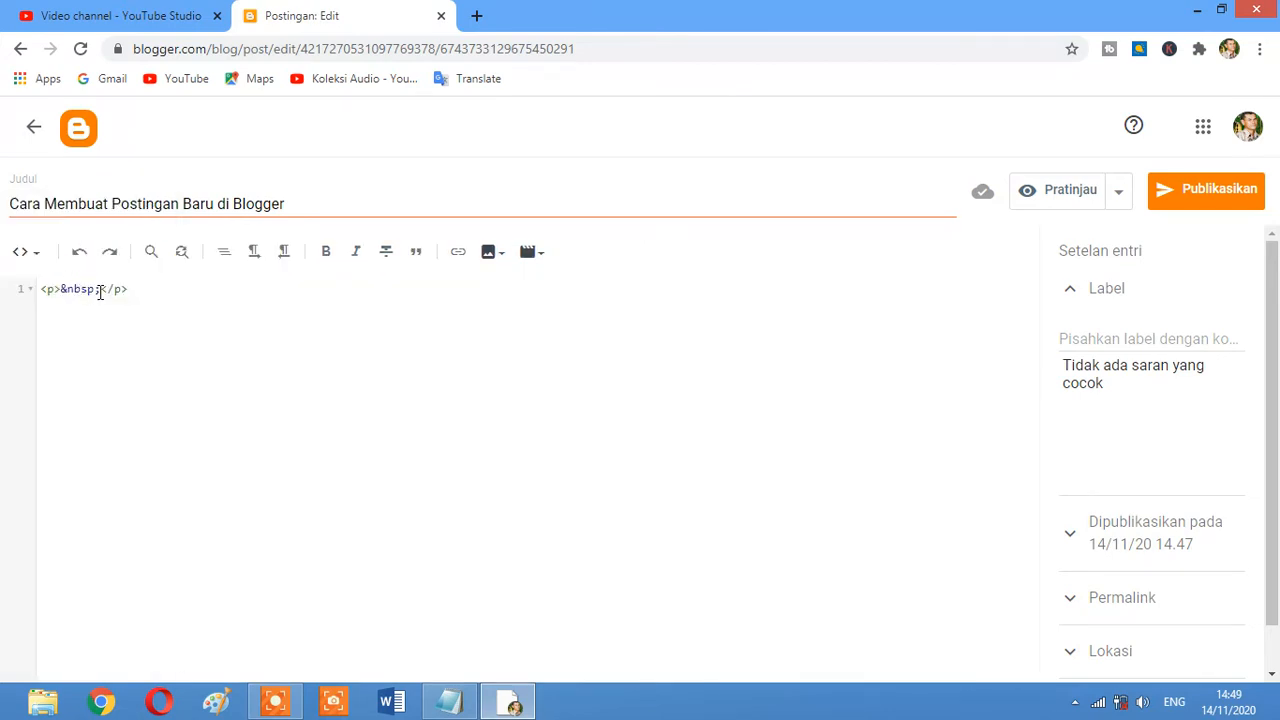
pyautogui.moveTo(100, 290); pyautogui.dragTo(60, 289)
pyautogui.click(33, 256)
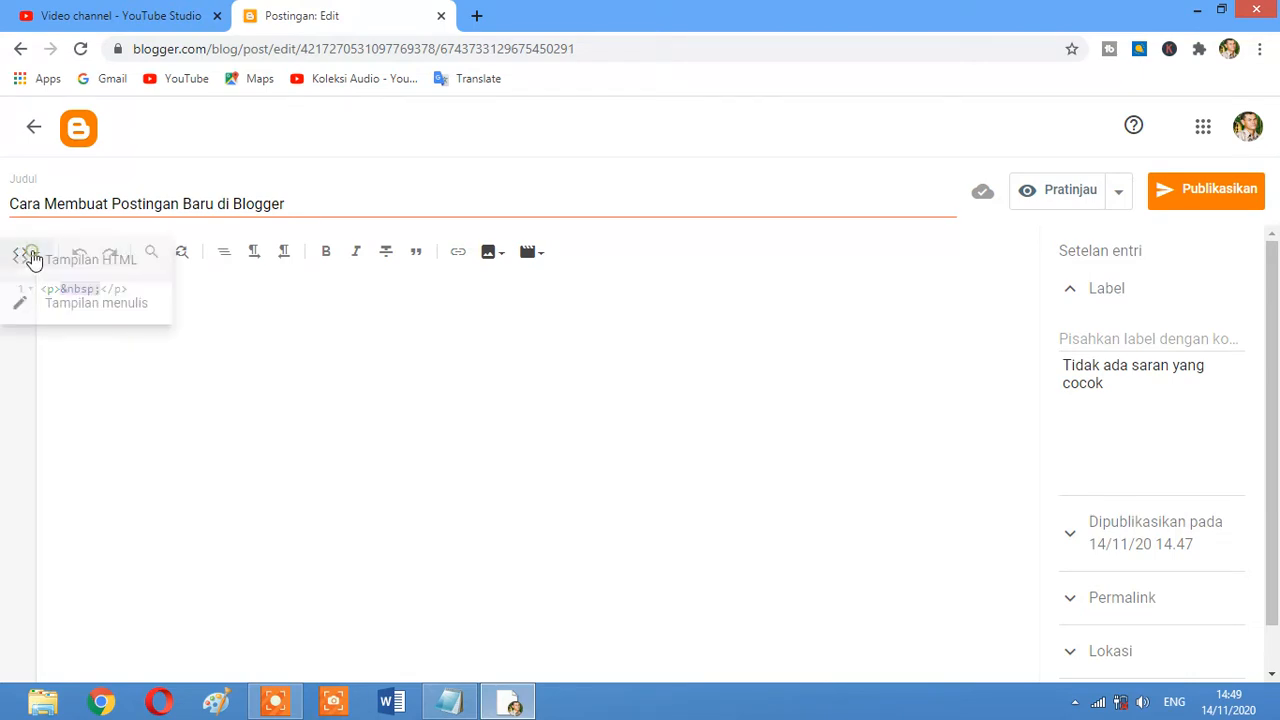
pyautogui.click(62, 302)
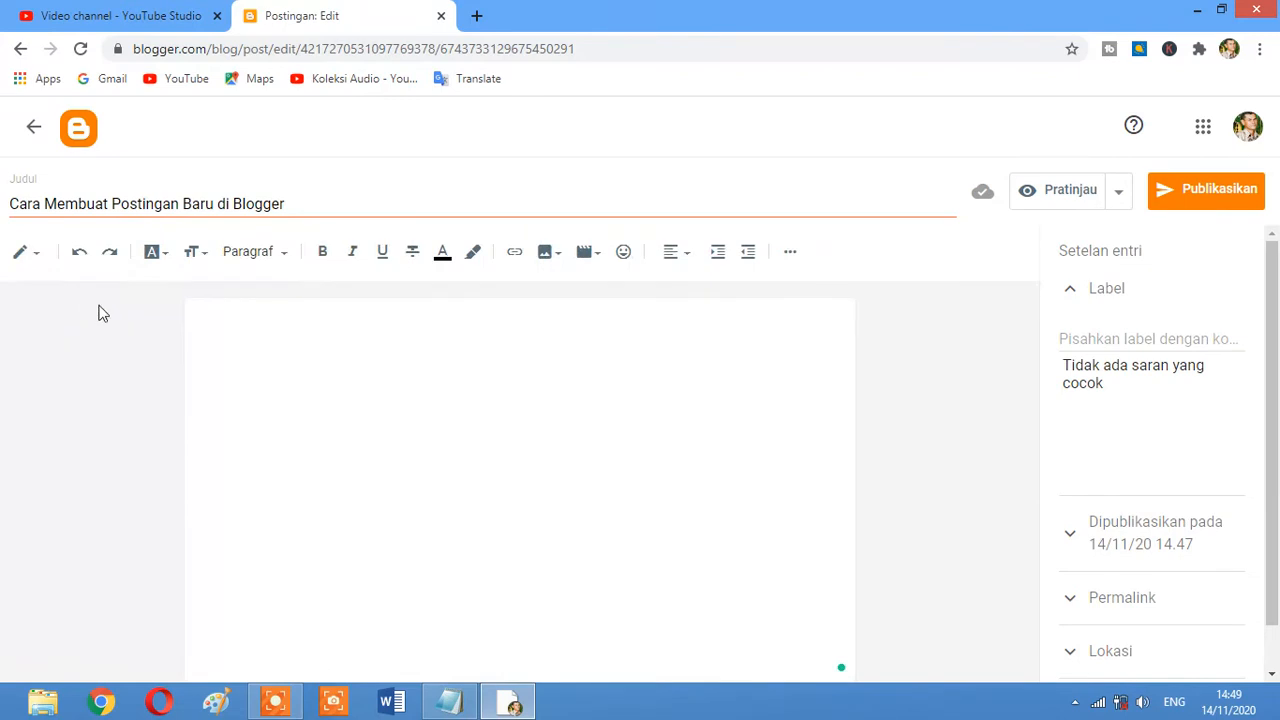
# Compare the writing view with the HTML view once more, highlighting the &nbsp; code, and return to the writing view.
pyautogui.click(280, 321)
pyautogui.click(43, 260)
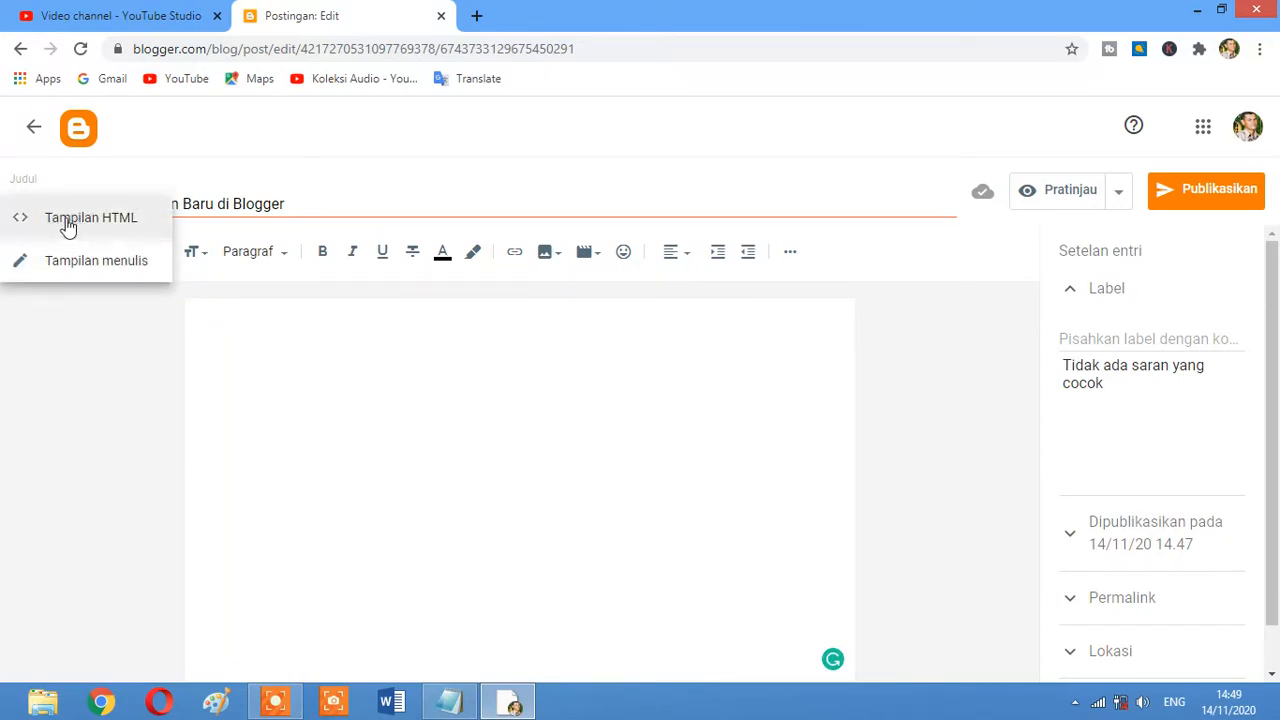
pyautogui.click(68, 226)
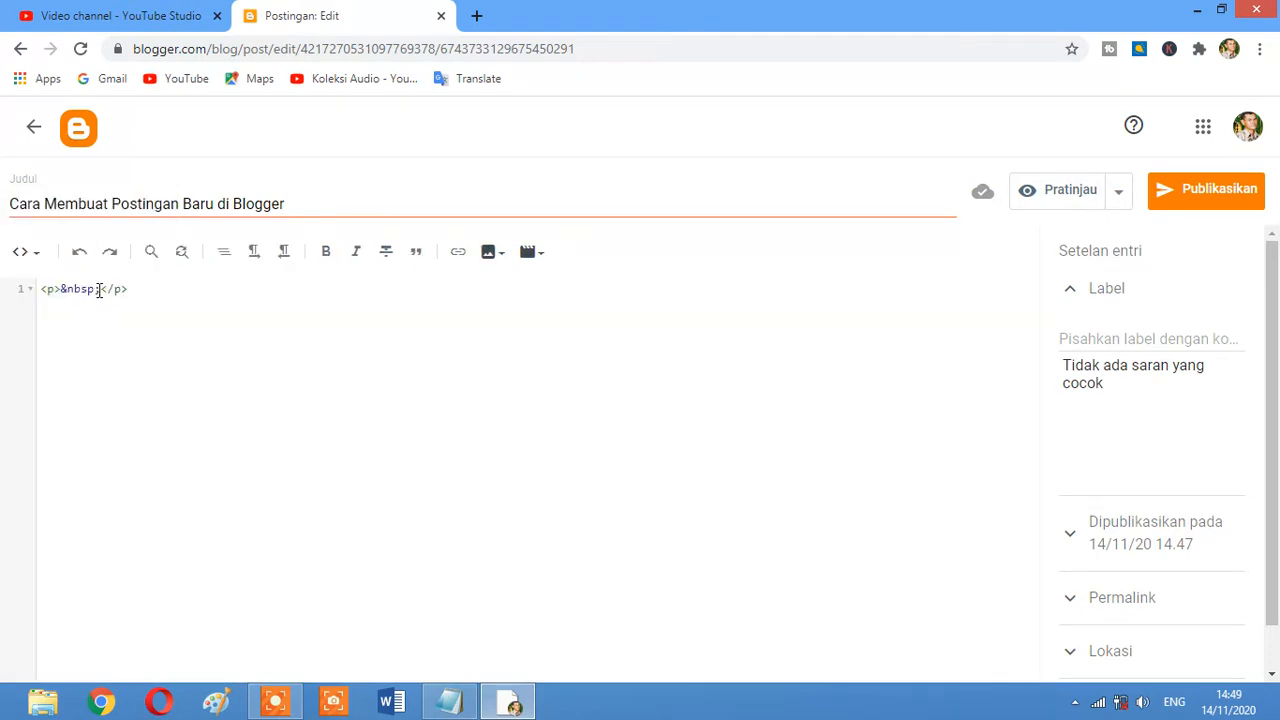
pyautogui.moveTo(99, 296); pyautogui.dragTo(60, 292)
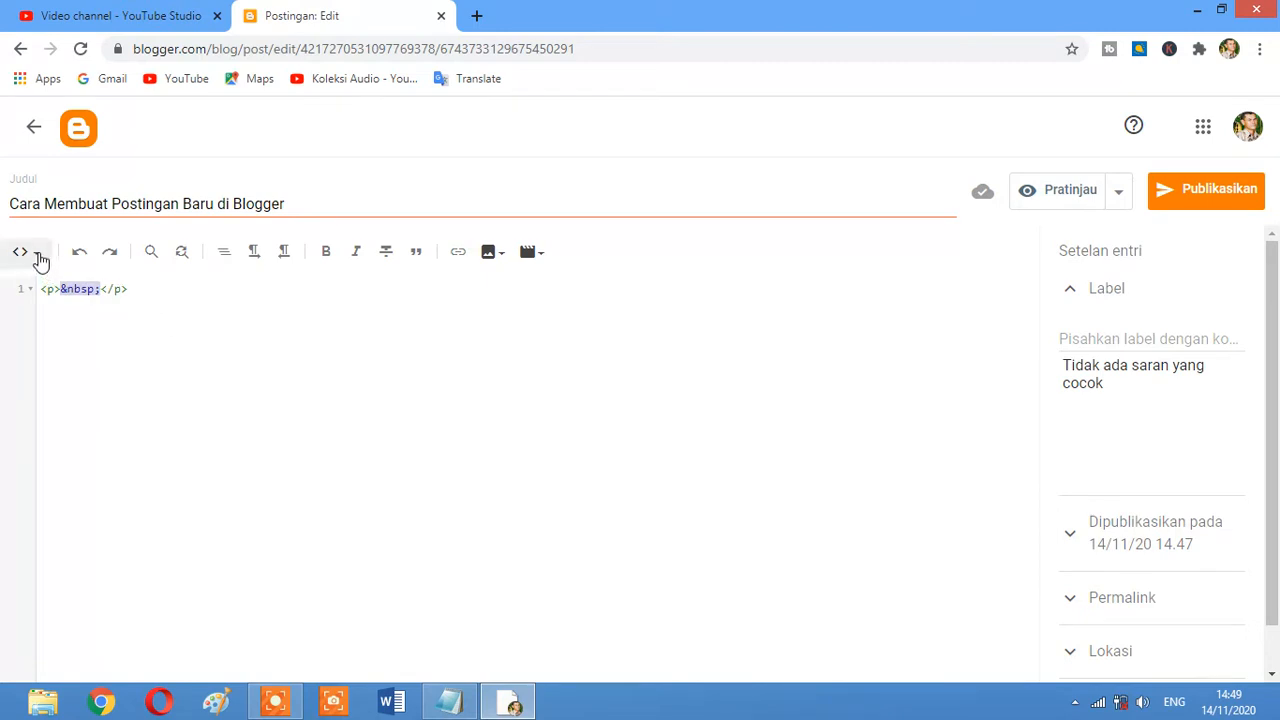
pyautogui.click(36, 257)
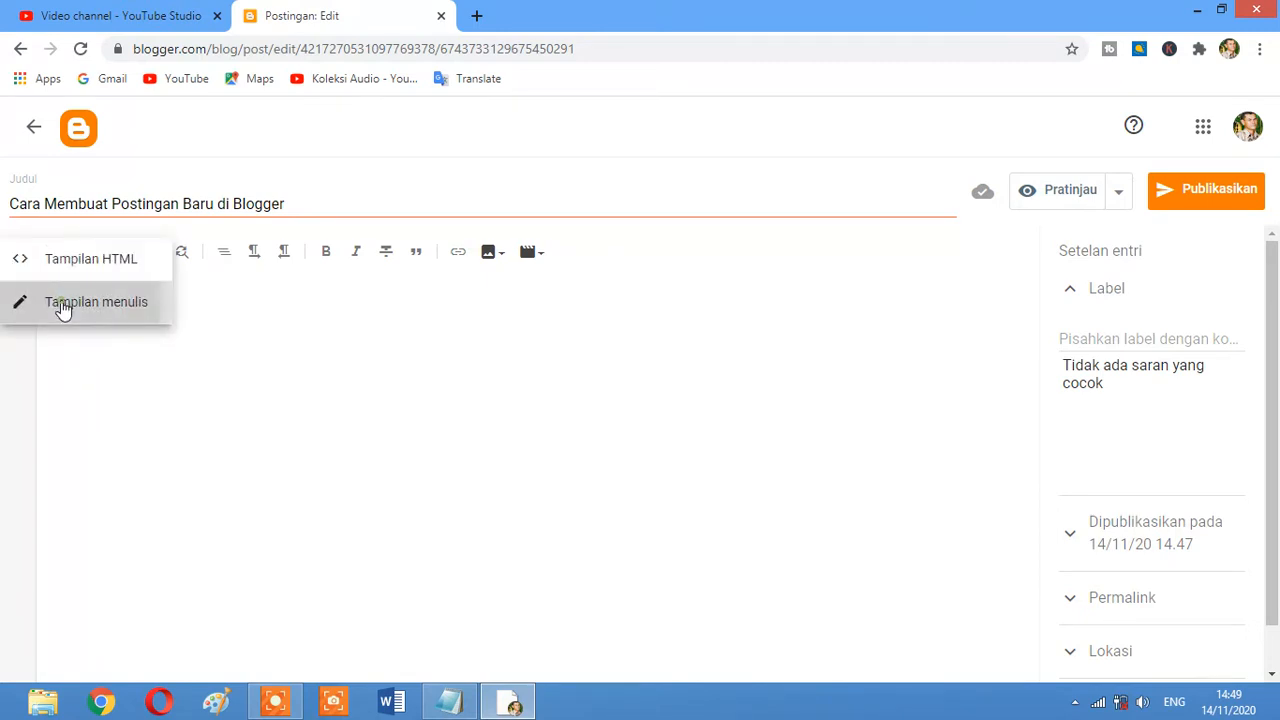
pyautogui.click(63, 306)
# Review the text style options and apply the Paragraf style to the empty post body.
pyautogui.click(276, 257)
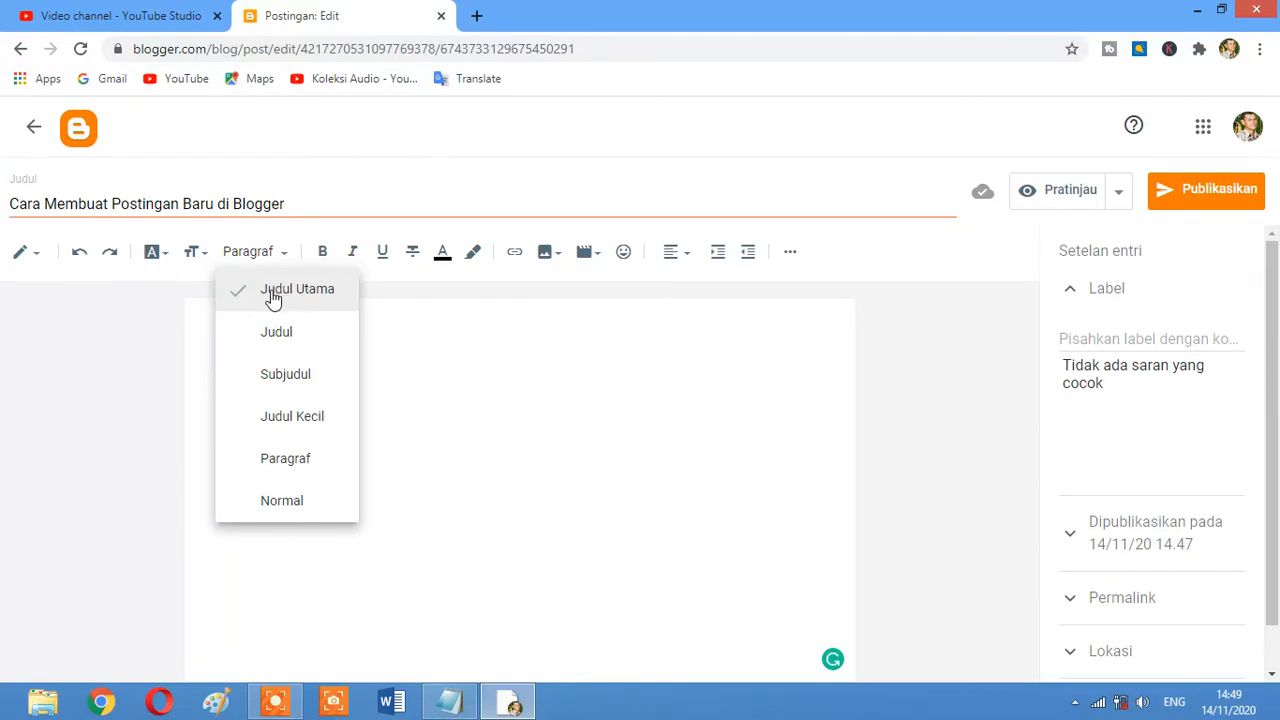
pyautogui.click(157, 319)
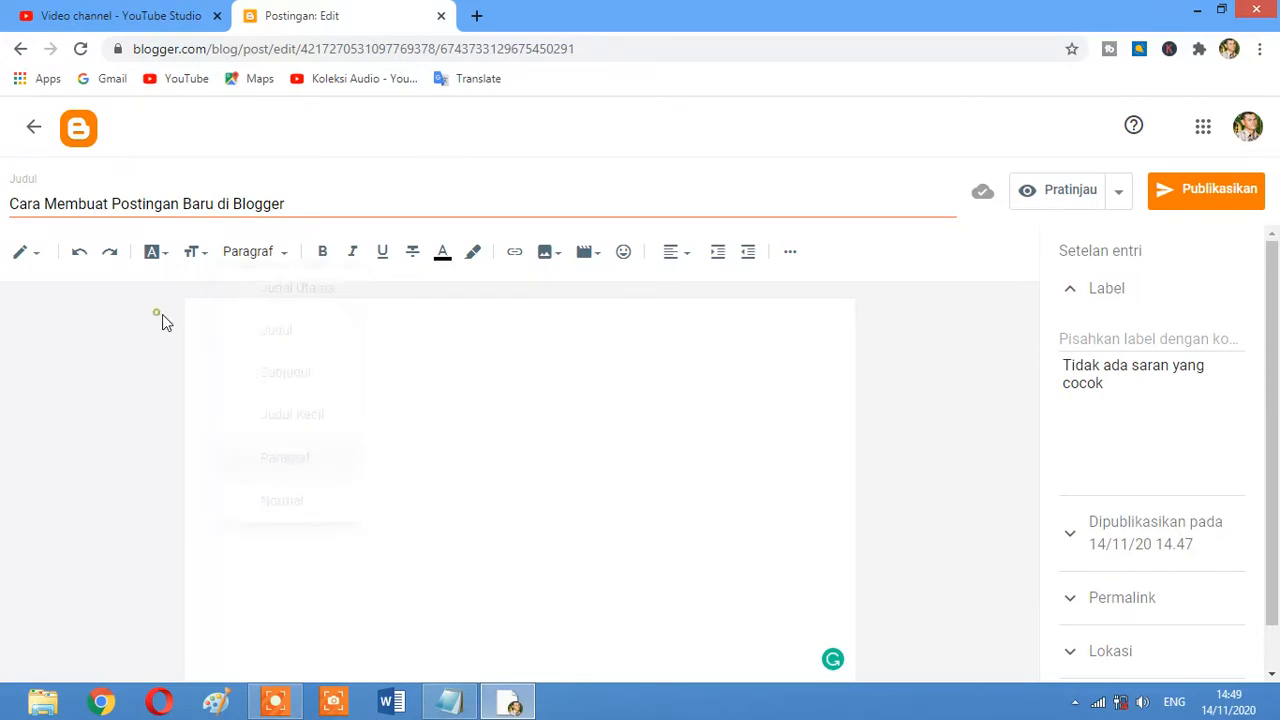
pyautogui.click(258, 255)
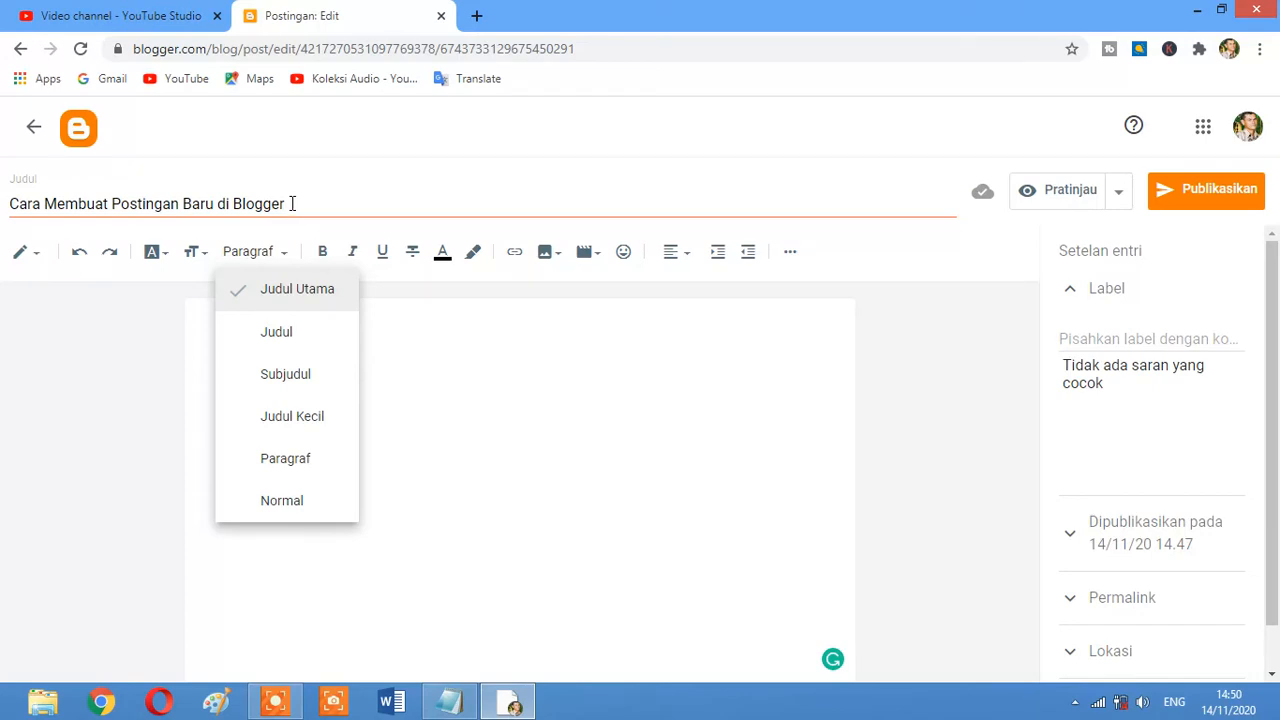
pyautogui.click(390, 325)
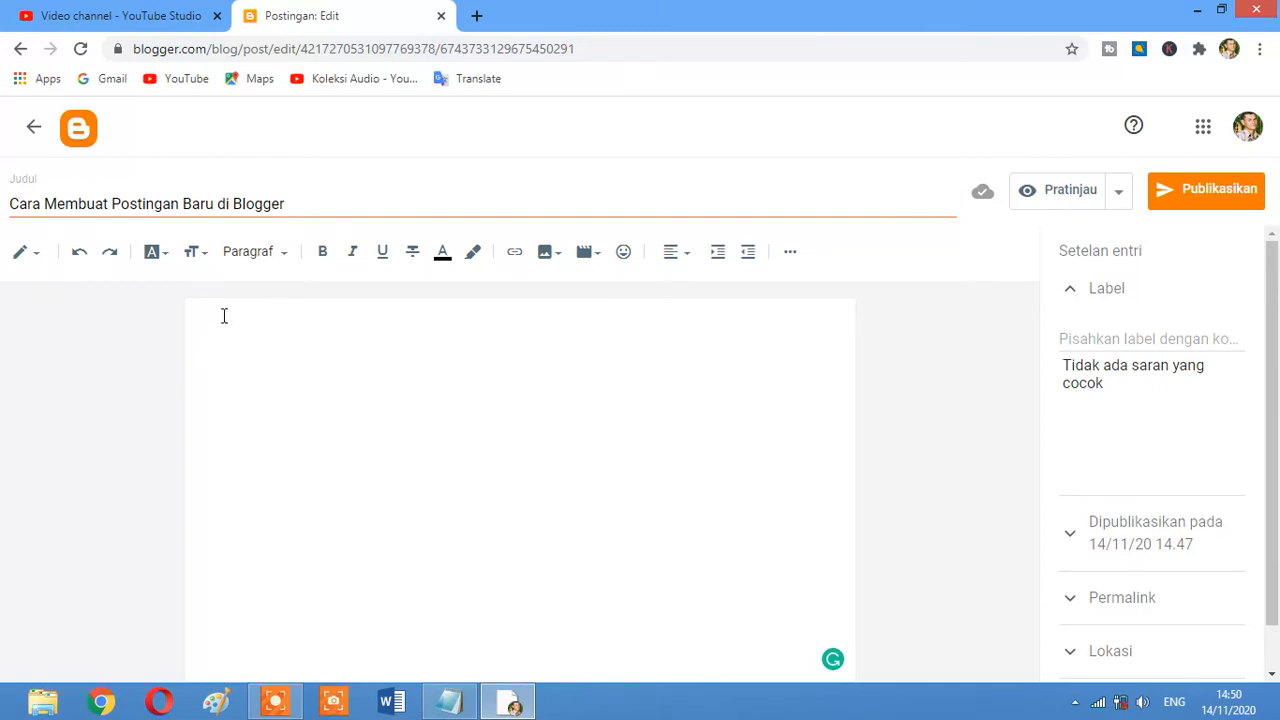
pyautogui.click(281, 254)
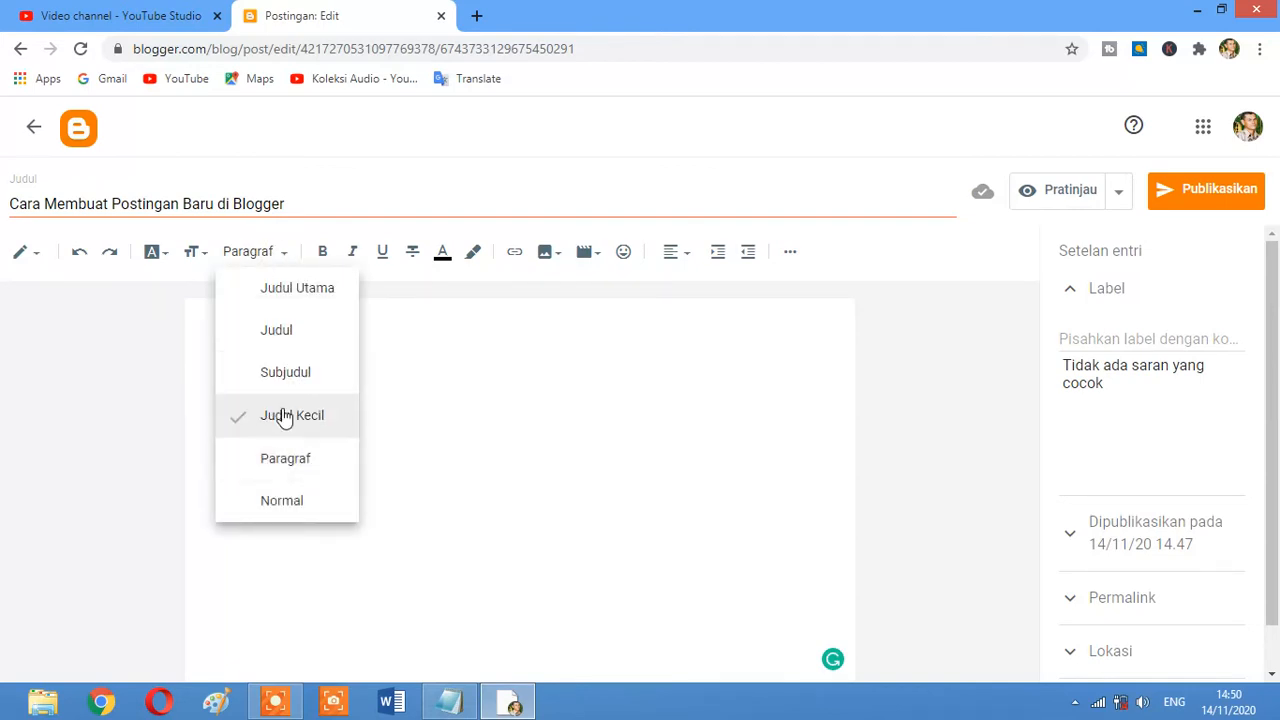
pyautogui.click(252, 462)
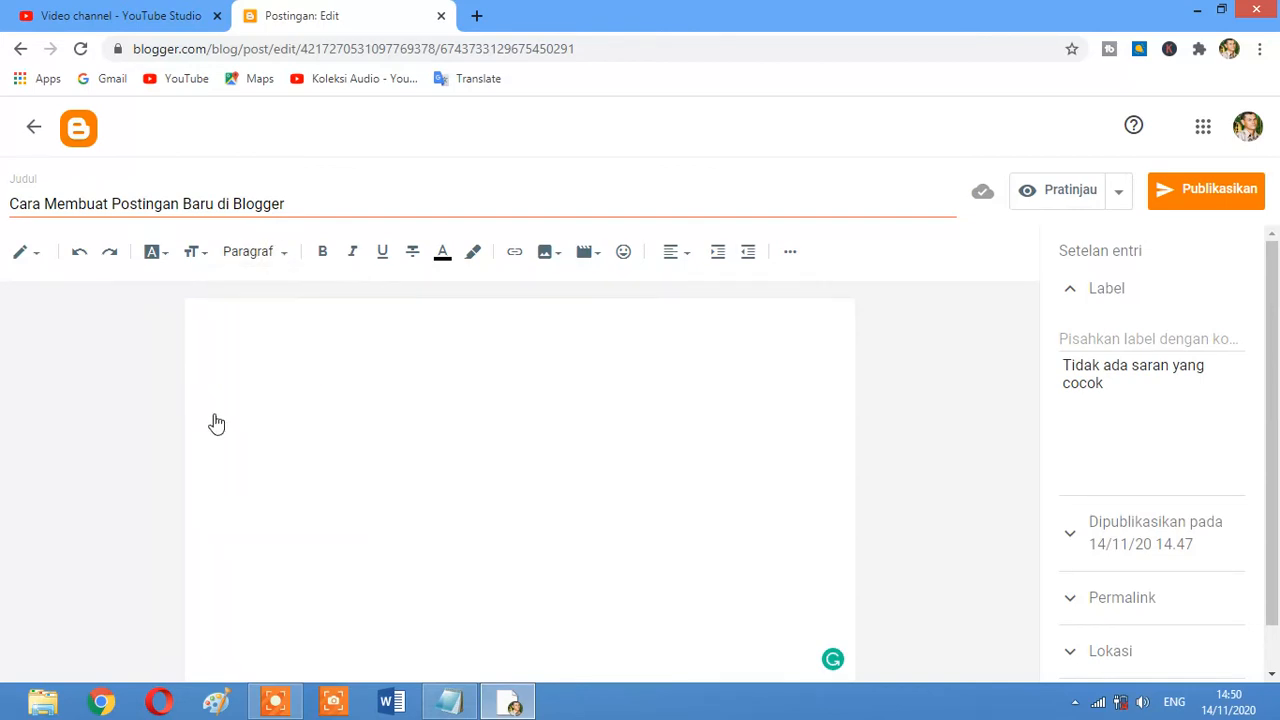
# Delete the &nbsp; between the paragraph tags in Tampilan HTML and return to Tampilan menulis.
pyautogui.click(22, 252)
pyautogui.click(70, 222)
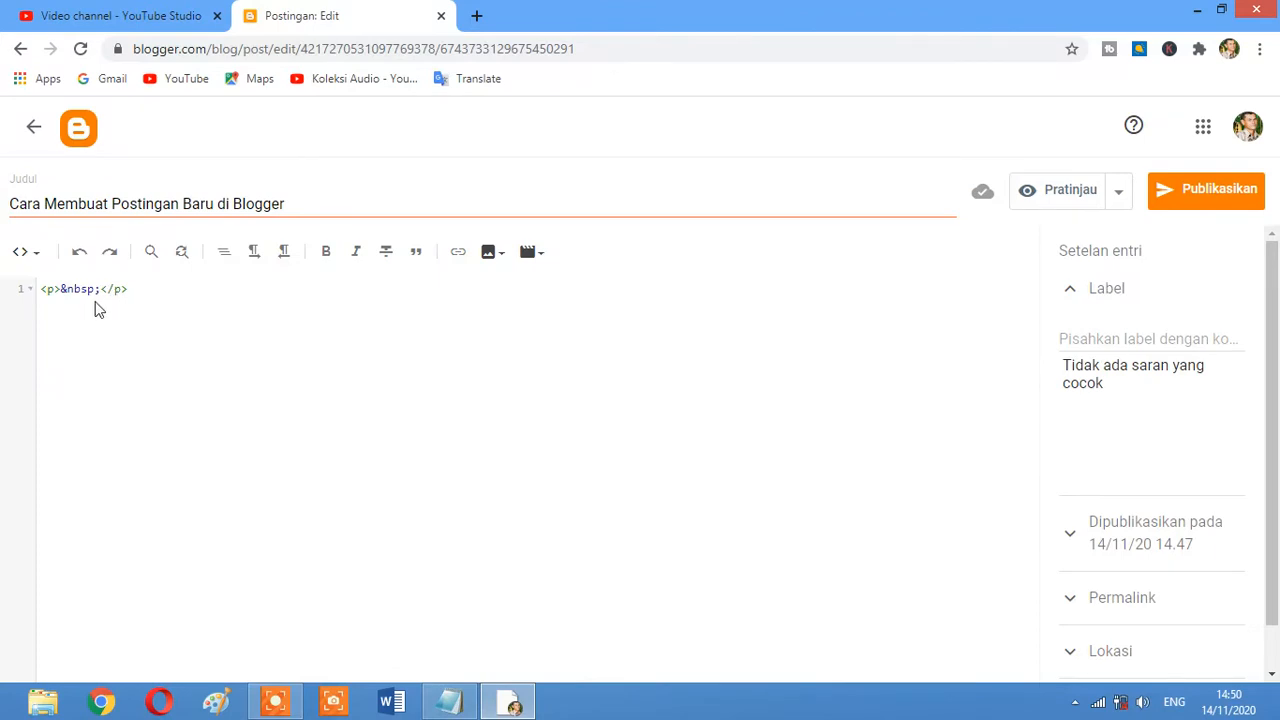
pyautogui.moveTo(99, 290); pyautogui.dragTo(63, 293)
pyautogui.press('BackSpace')
pyautogui.click(28, 262)
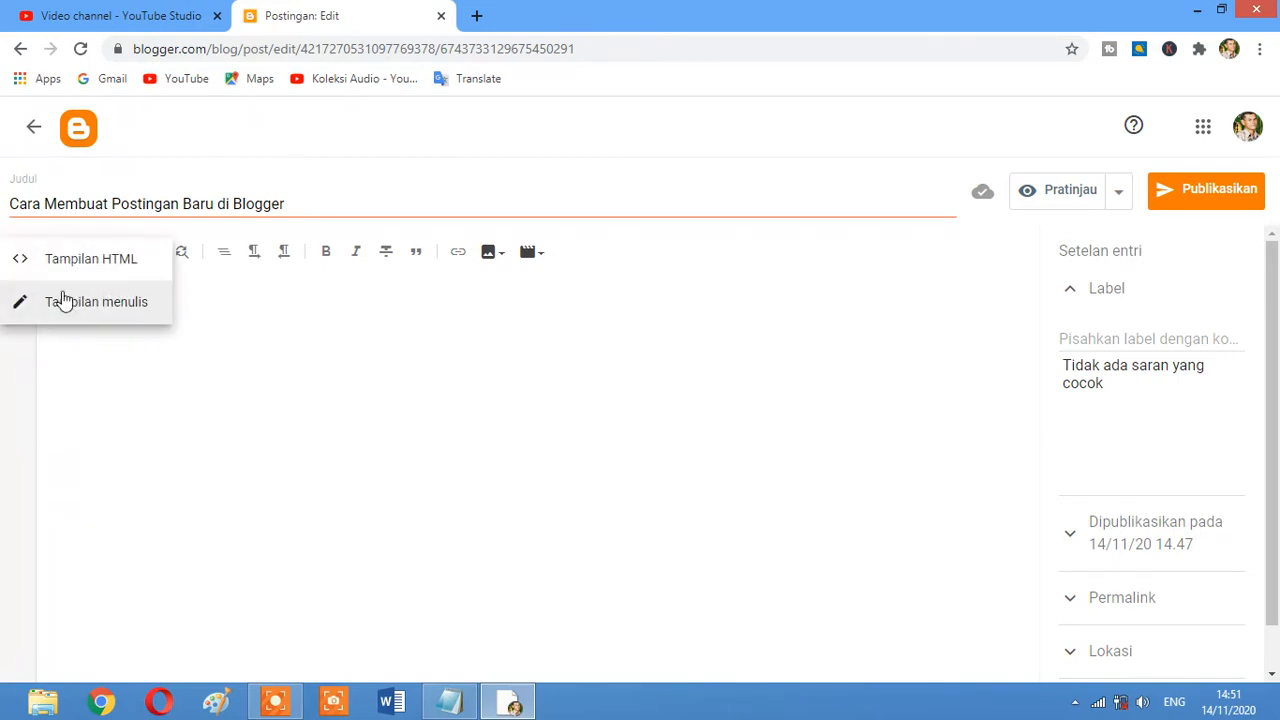
pyautogui.click(65, 300)
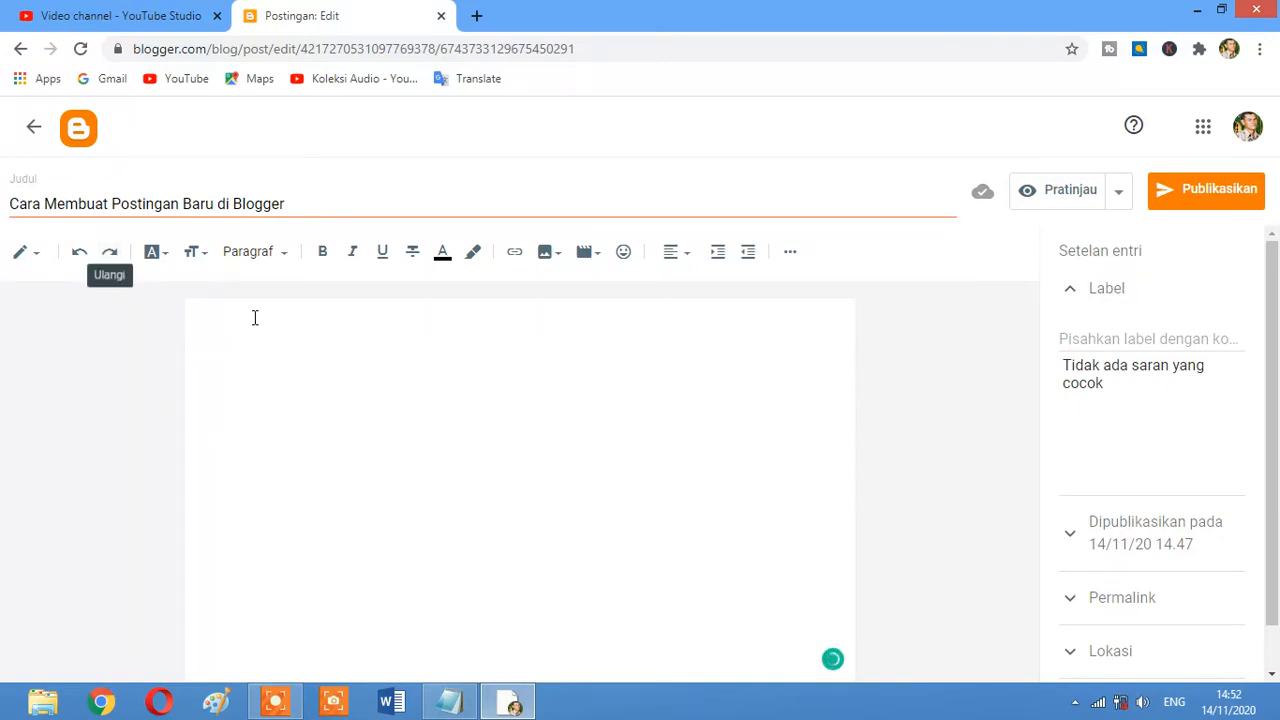
# Review the available fonts and font sizes for the post body.
pyautogui.click(157, 252)
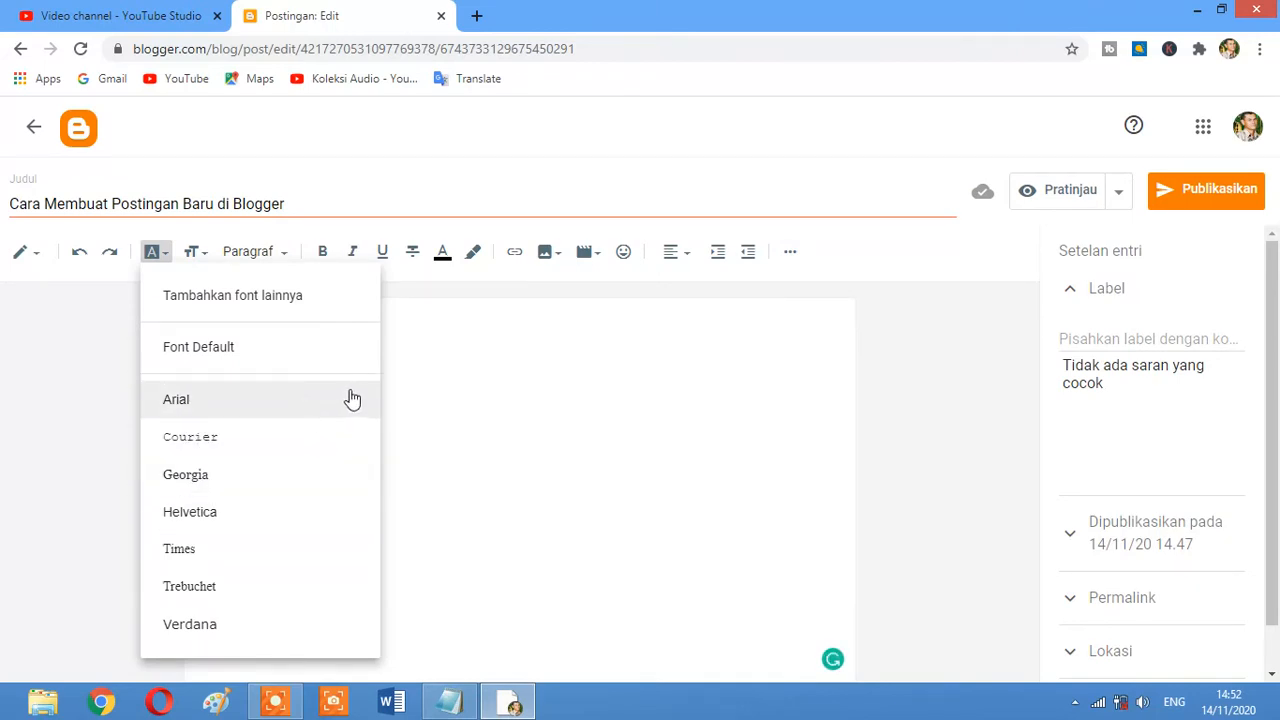
pyautogui.click(425, 372)
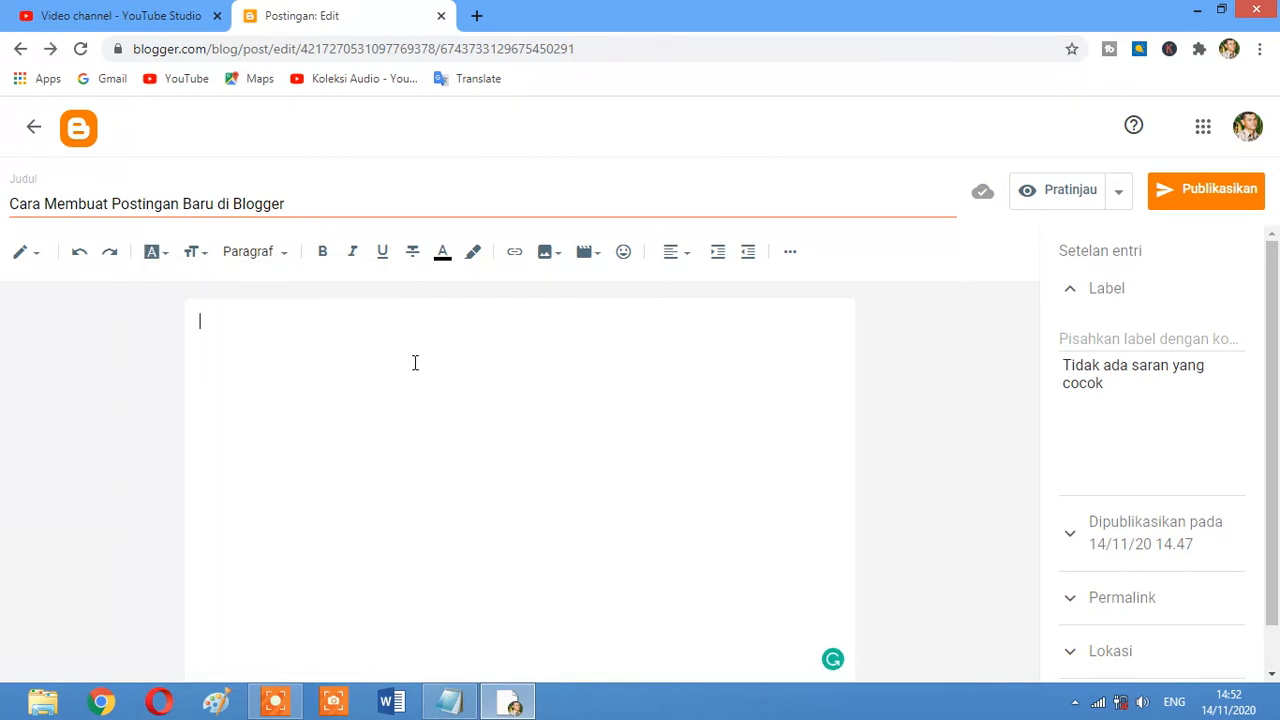
pyautogui.click(207, 264)
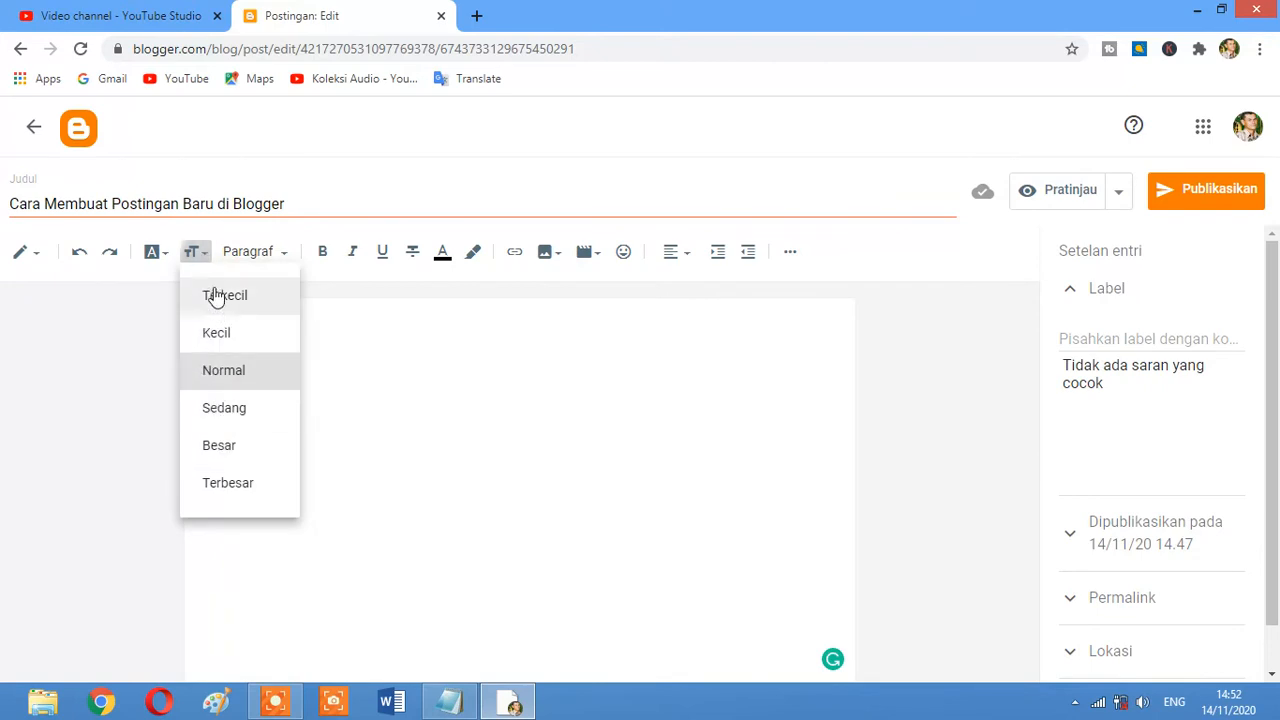
pyautogui.click(333, 319)
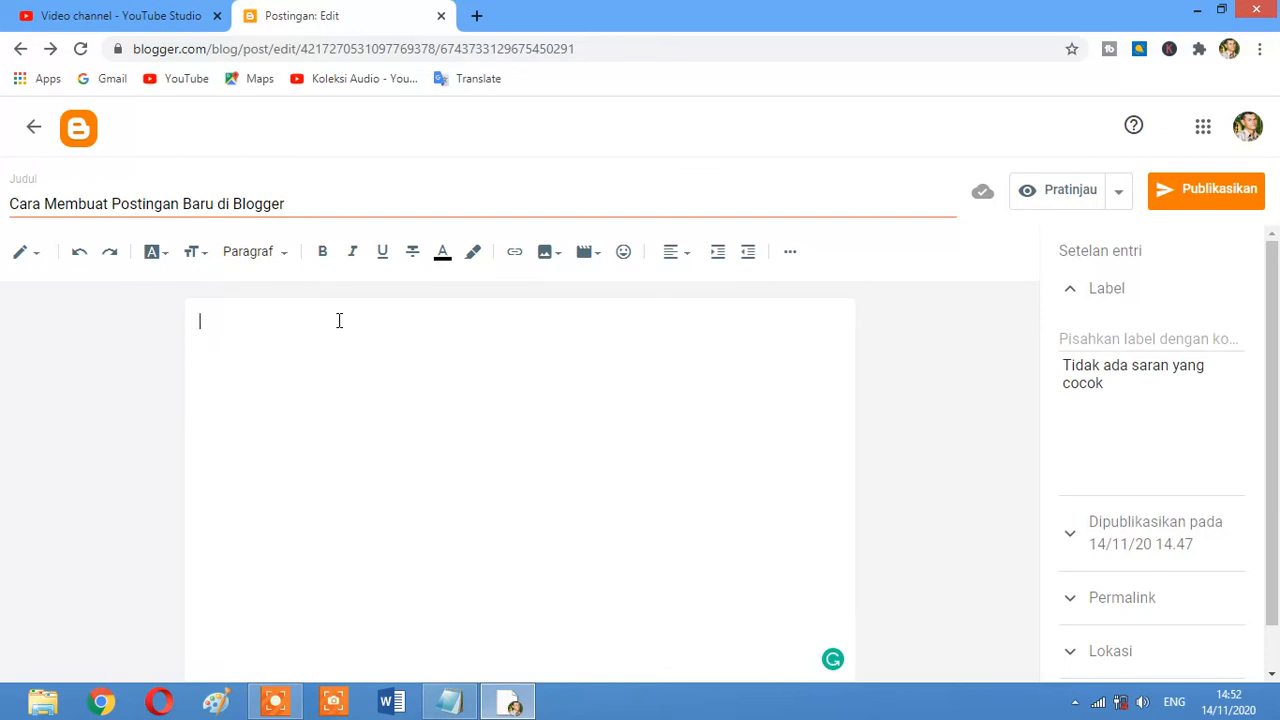
# Write "Di postingan ini saya akan membahas cara membuat postingan baru di blogger" in the post body.
pyautogui.write('Di postingan ini s')
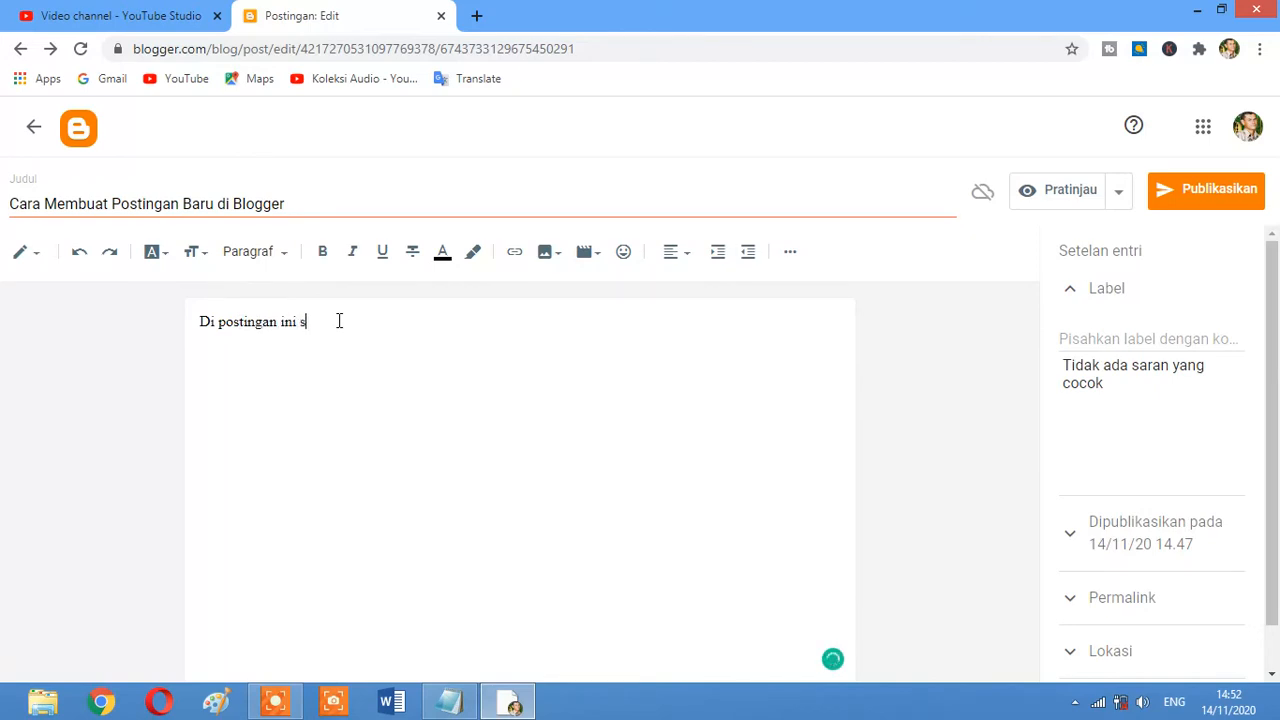
pyautogui.write('aya akan membahas cara membuat')
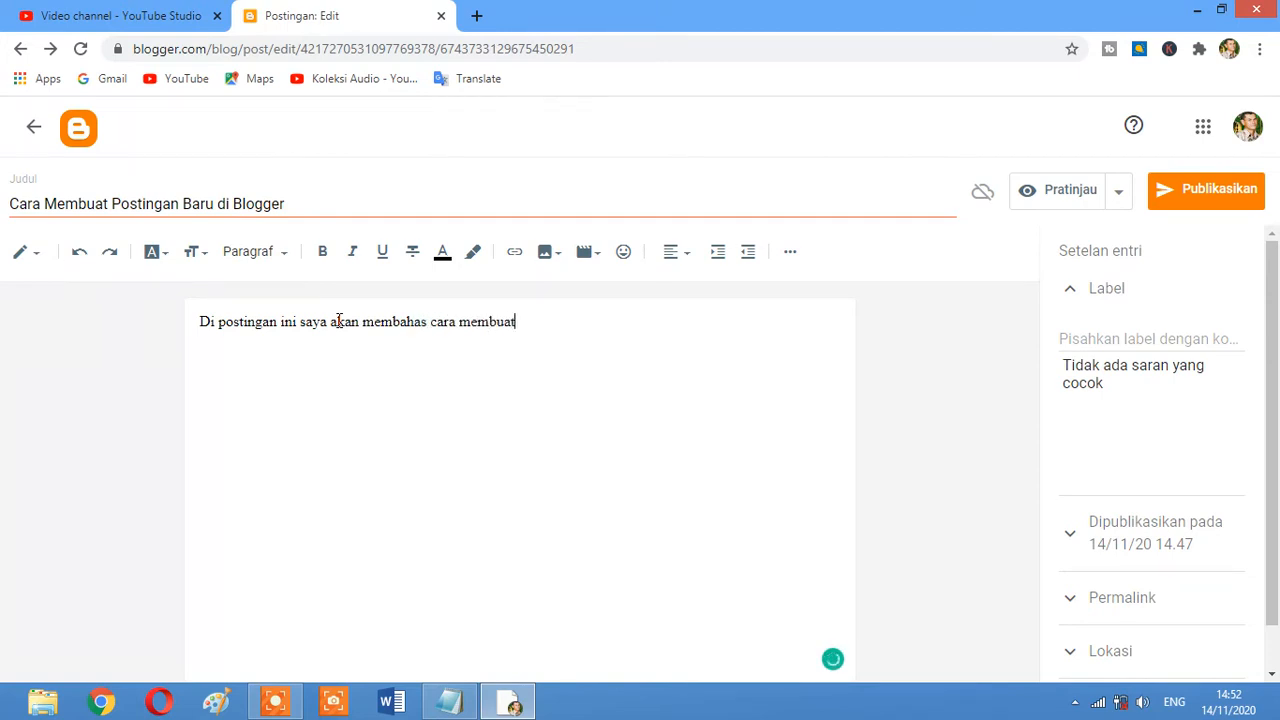
pyautogui.write(' postingan baru')
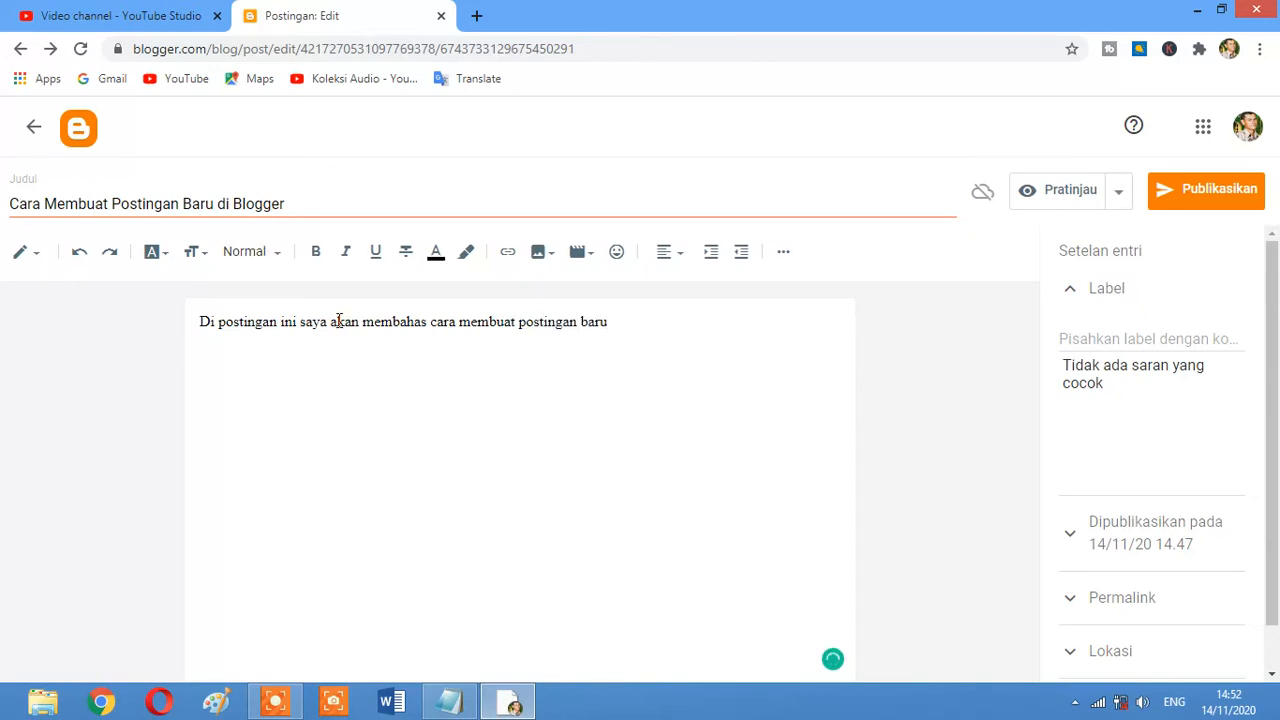
pyautogui.write(' di blogger')
# Try the Terkecil, Kecil, Sedang, Besar and Terbesar font sizes on the body sentence, then restore Normal size.
pyautogui.moveTo(200, 321); pyautogui.dragTo(717, 331)
pyautogui.click(212, 252)
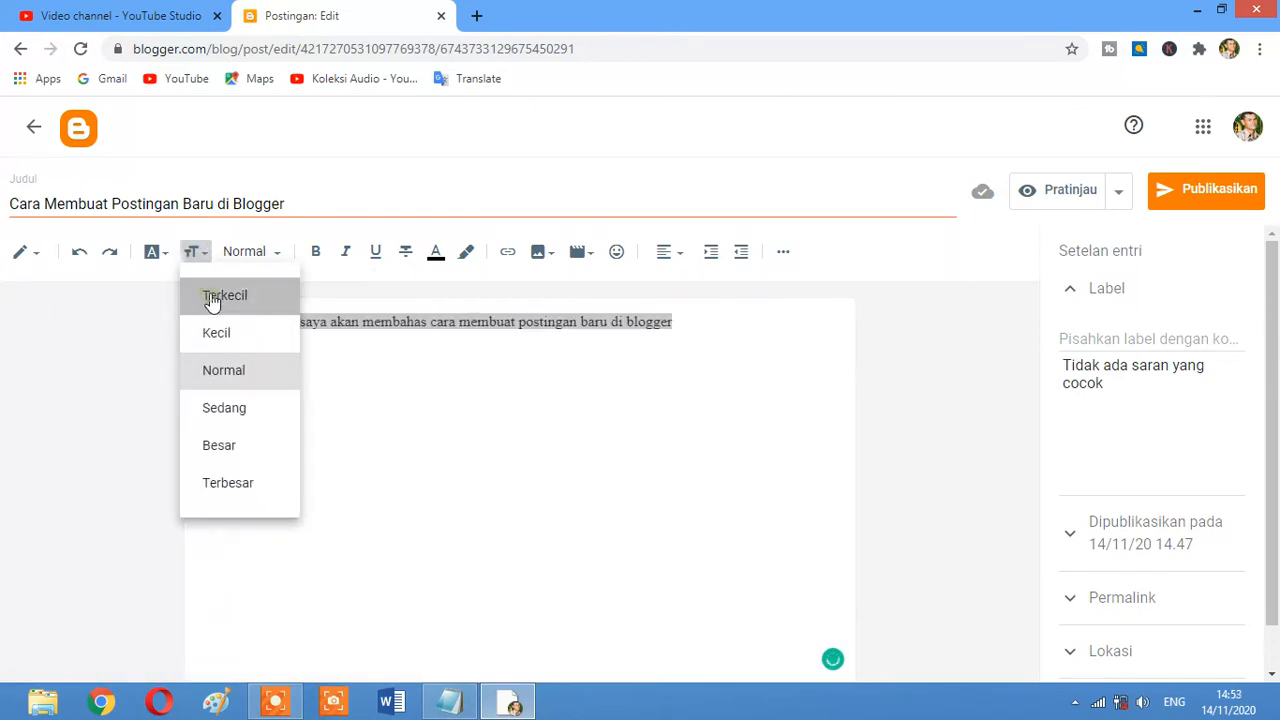
pyautogui.click(214, 298)
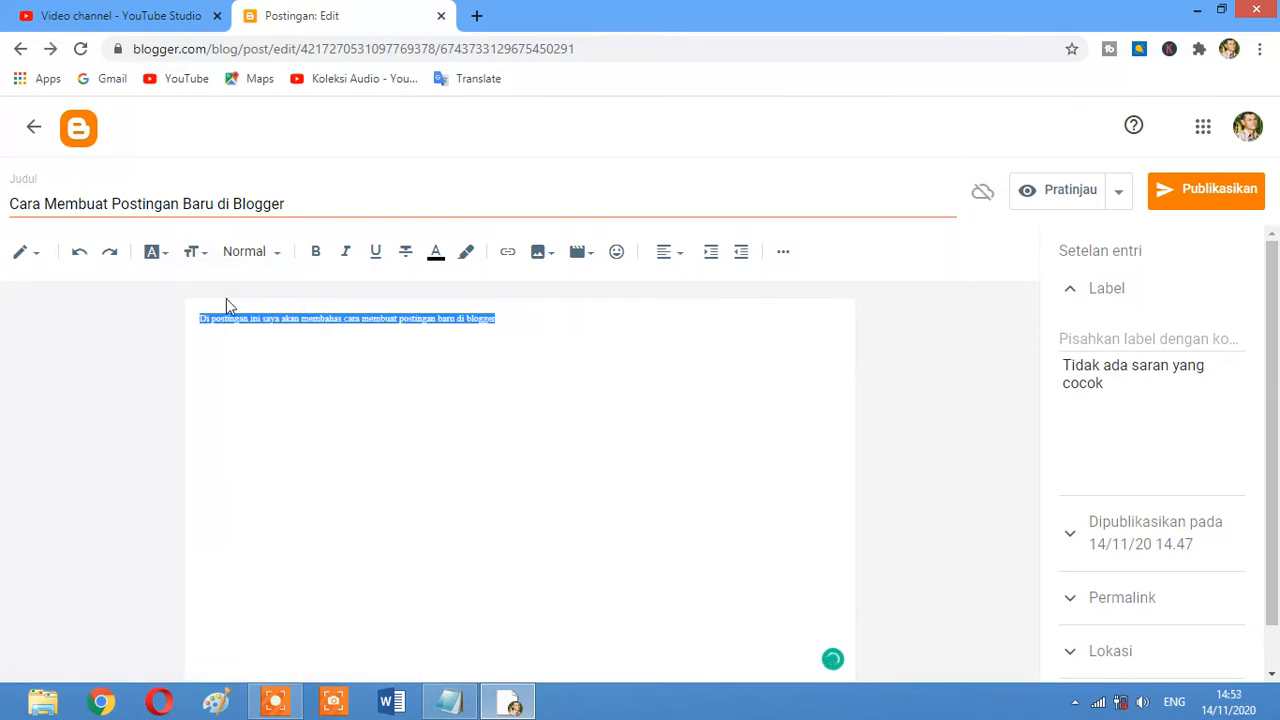
pyautogui.click(195, 253)
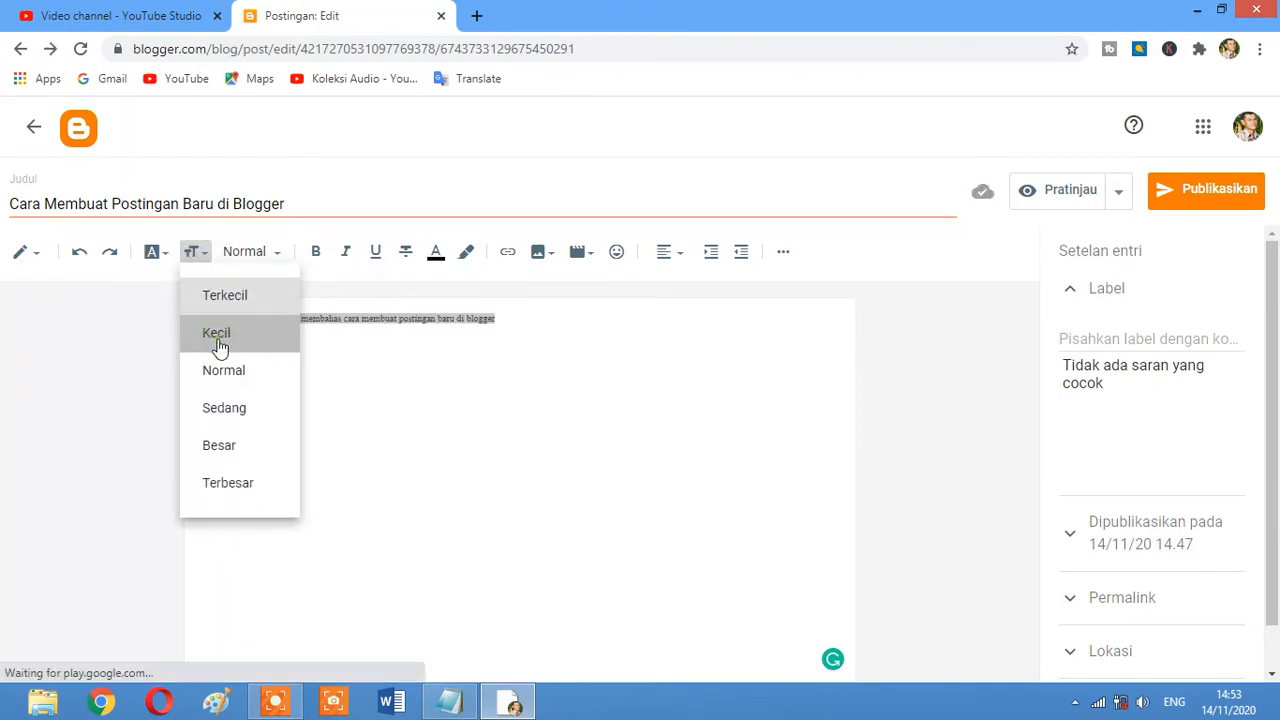
pyautogui.click(218, 340)
pyautogui.click(195, 252)
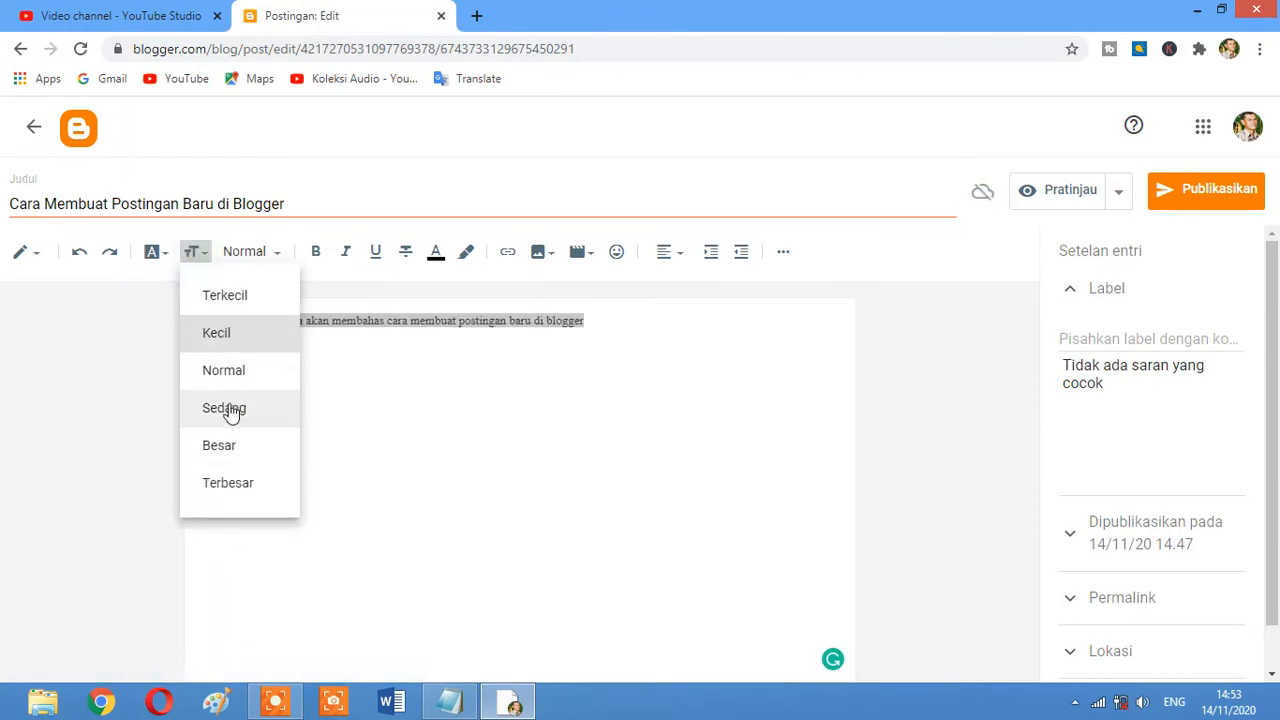
pyautogui.click(229, 408)
pyautogui.click(195, 252)
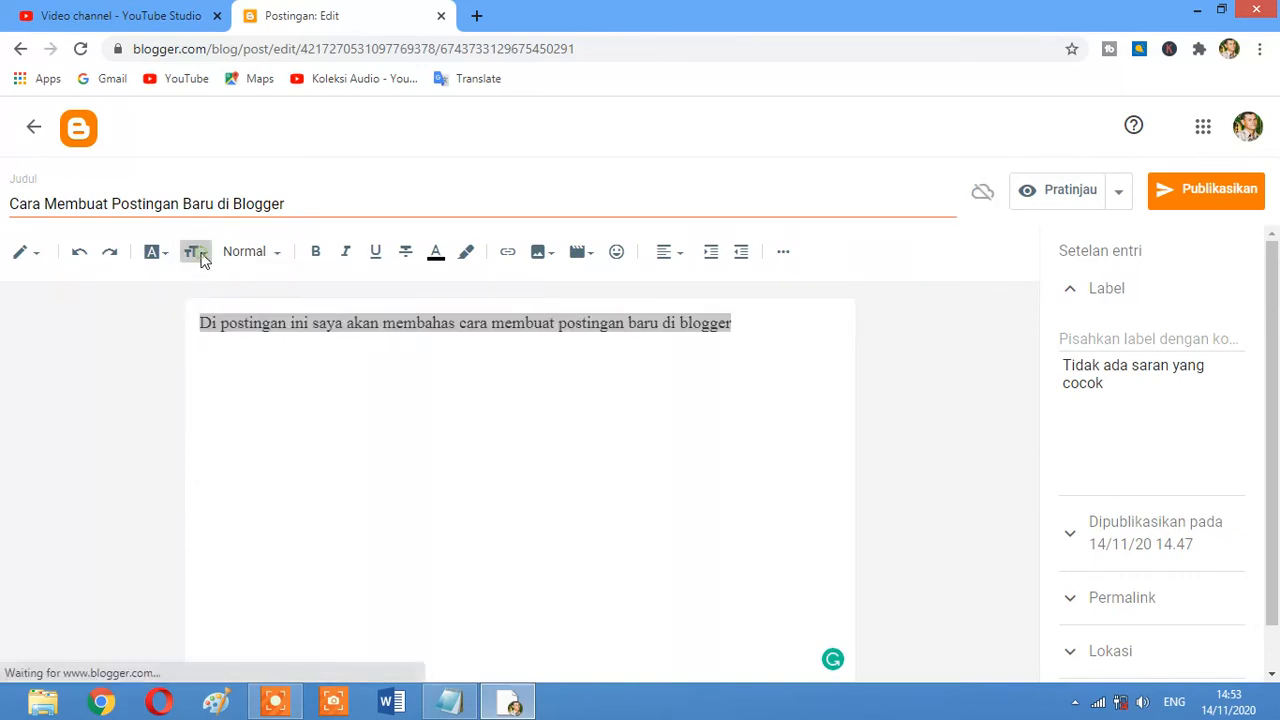
pyautogui.click(229, 446)
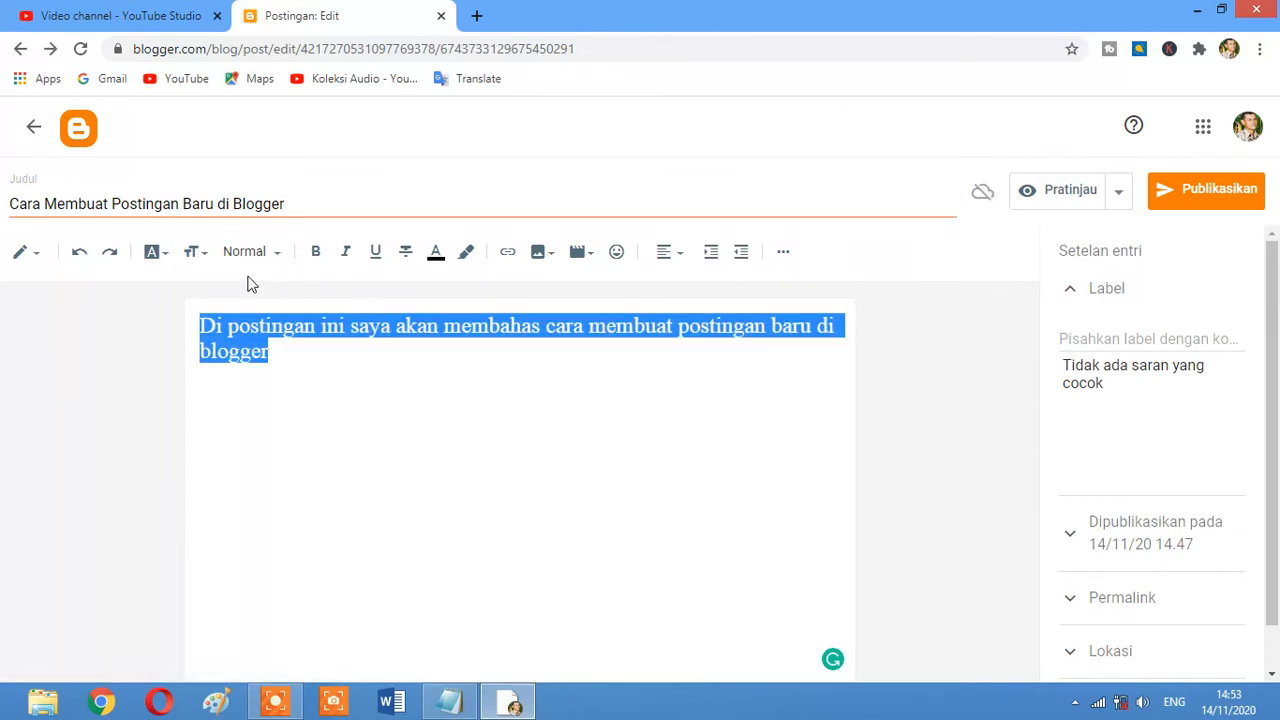
pyautogui.click(195, 252)
pyautogui.click(226, 486)
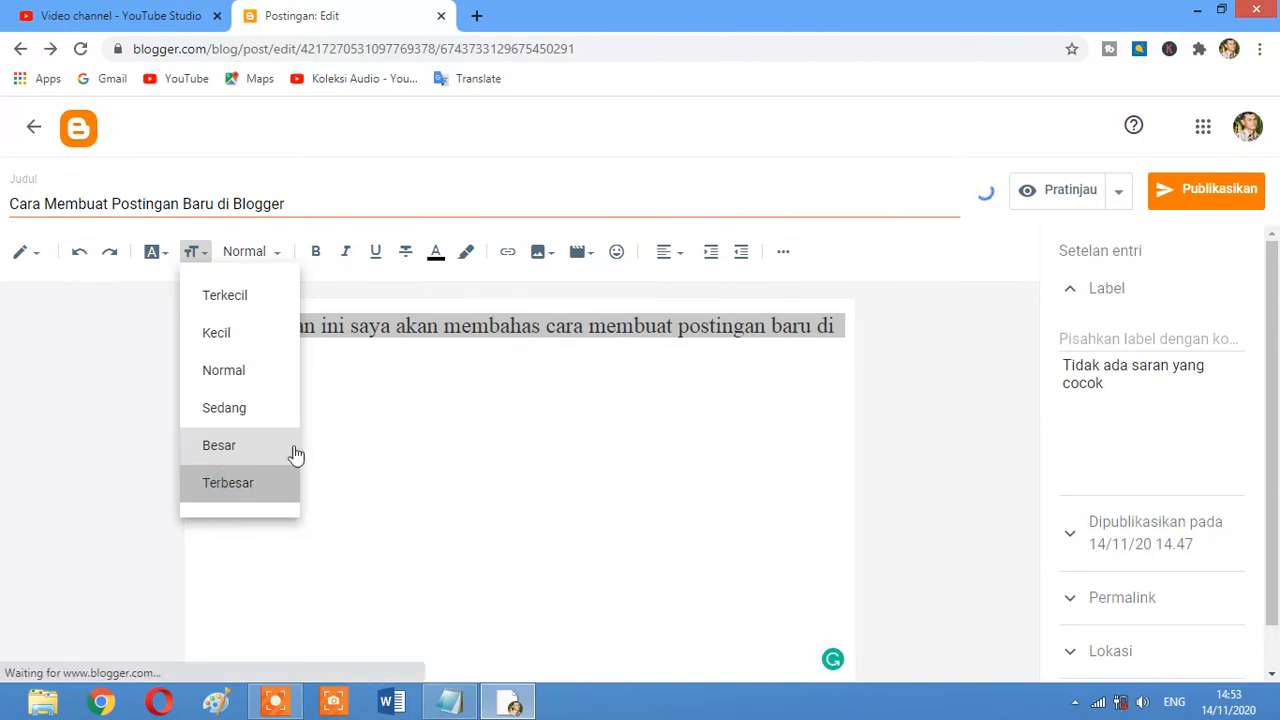
pyautogui.click(205, 259)
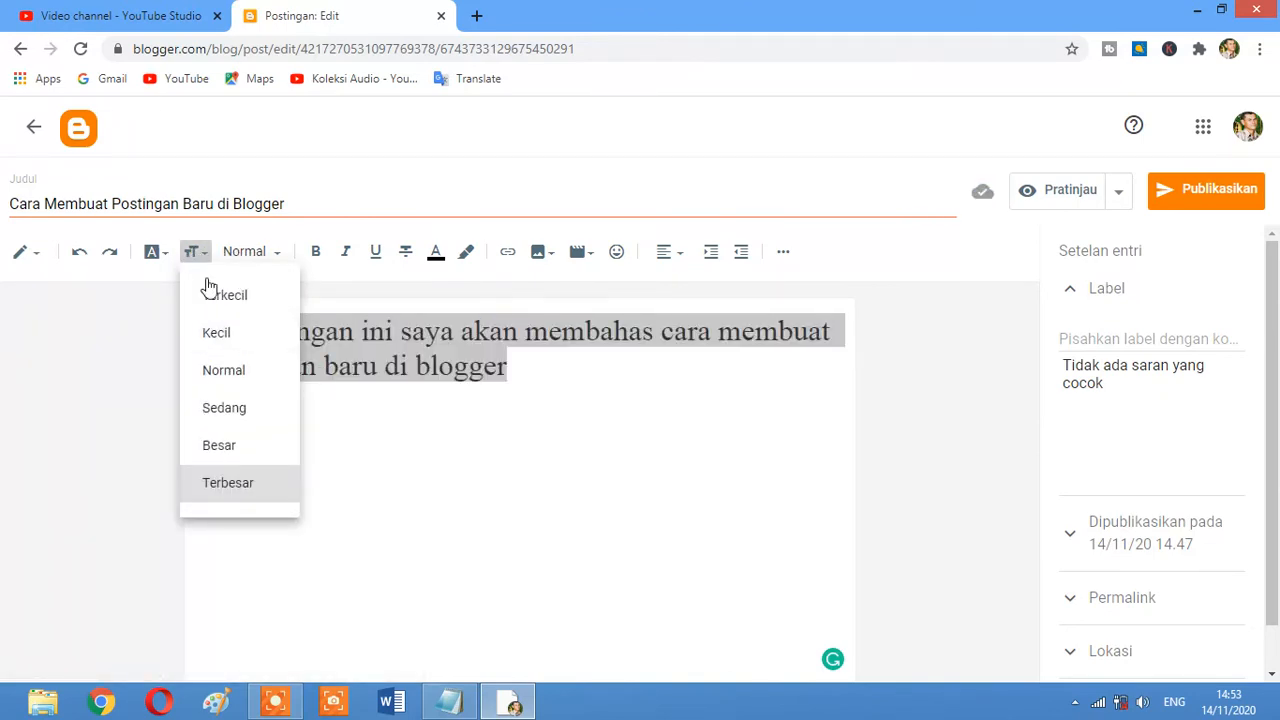
pyautogui.click(229, 372)
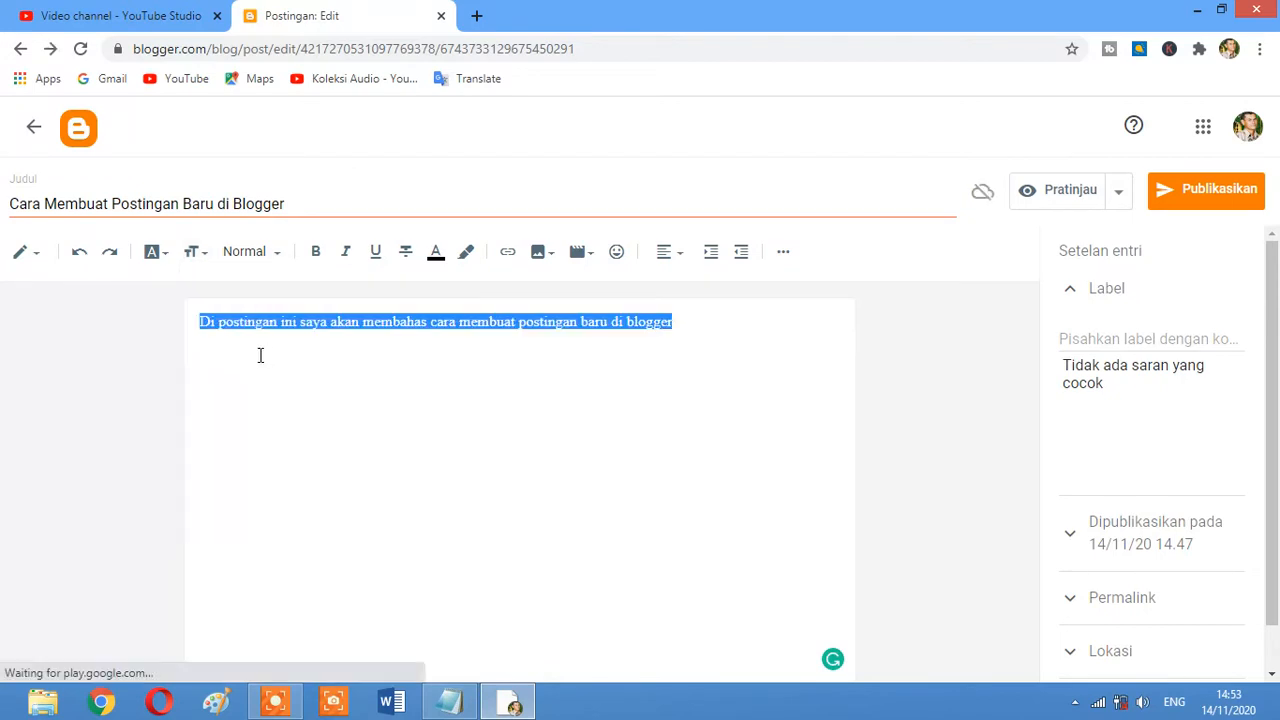
# Apply the Judul Utama style to the body sentence and check its code in Tampilan HTML, returning to Tampilan menulis.
pyautogui.click(279, 255)
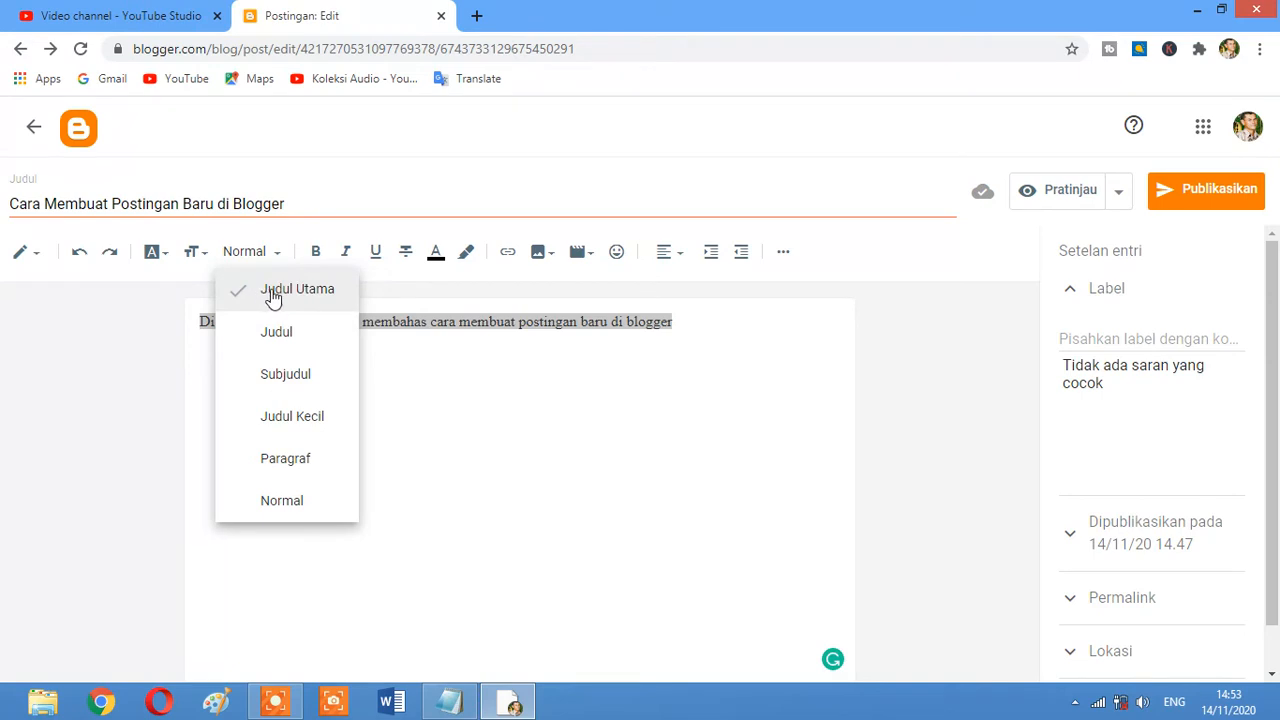
pyautogui.click(279, 295)
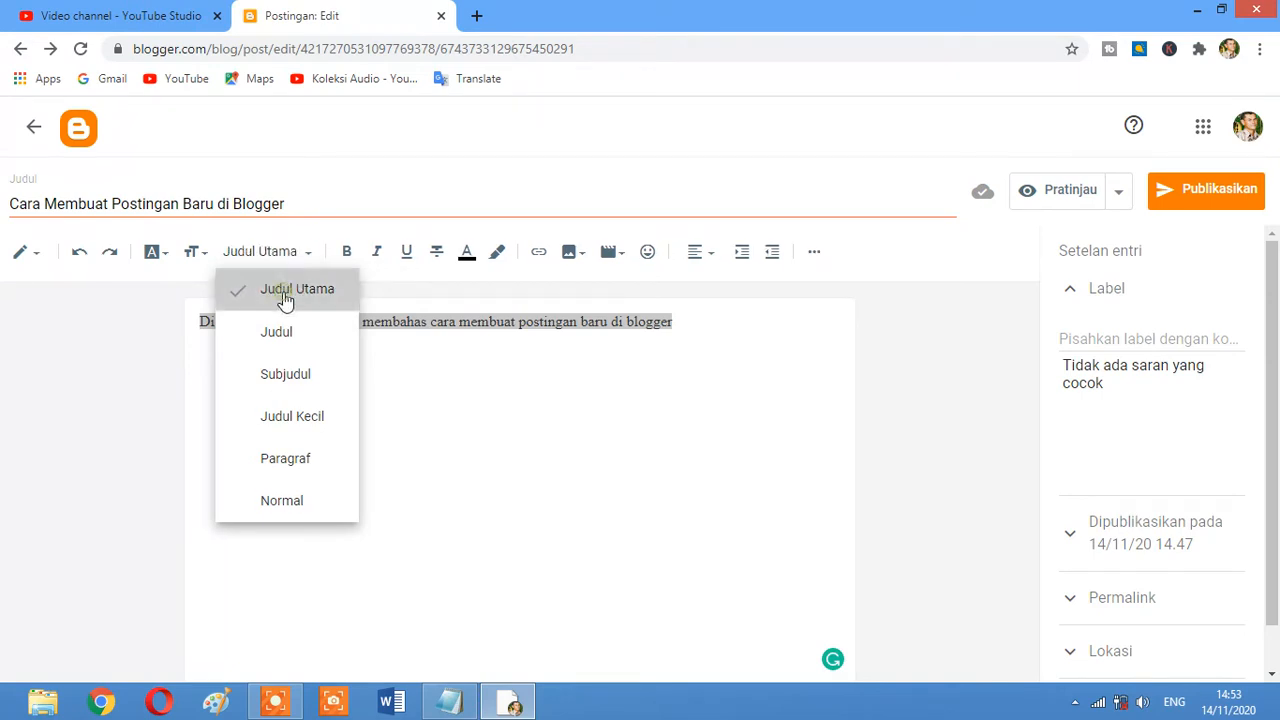
pyautogui.click(36, 256)
pyautogui.click(75, 229)
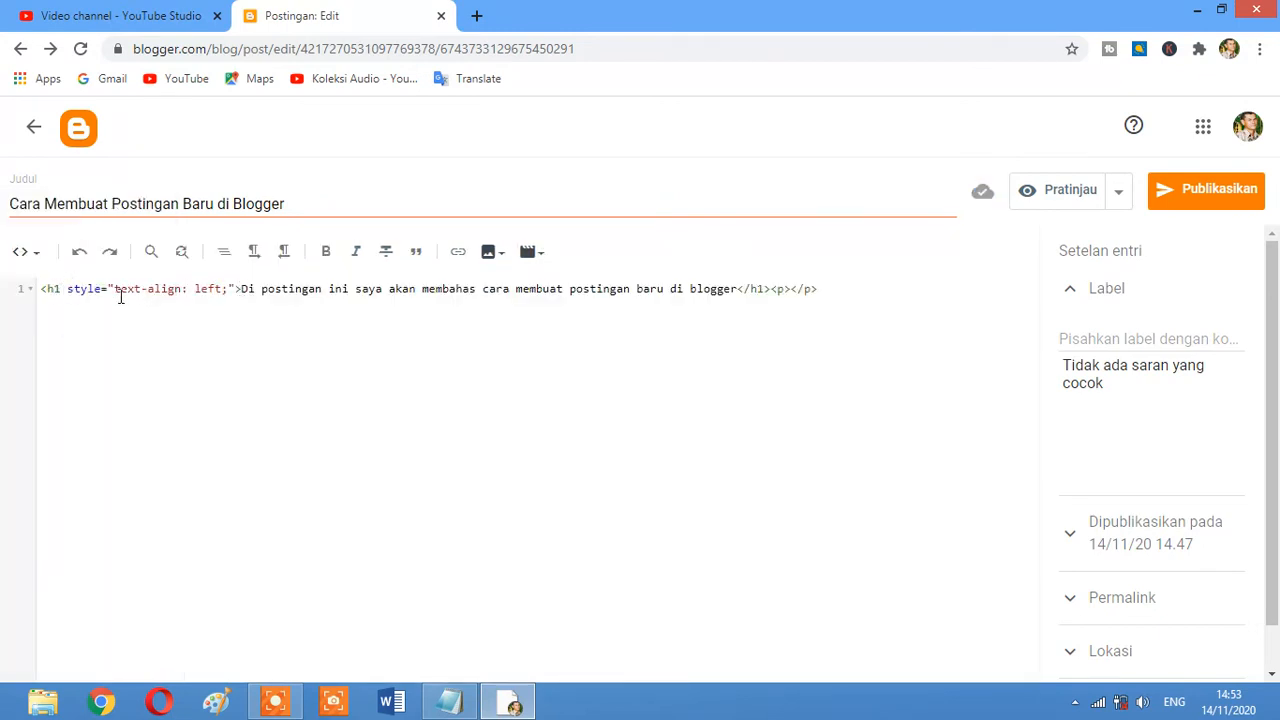
pyautogui.click(34, 256)
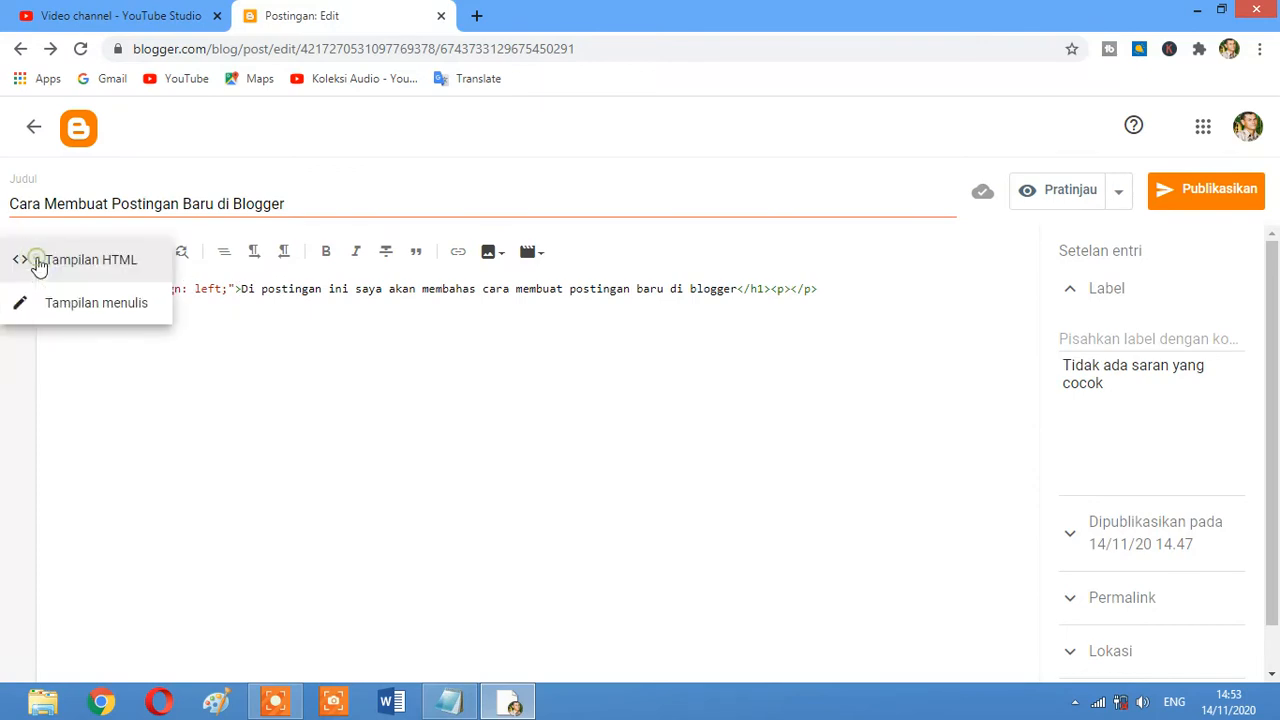
pyautogui.click(57, 303)
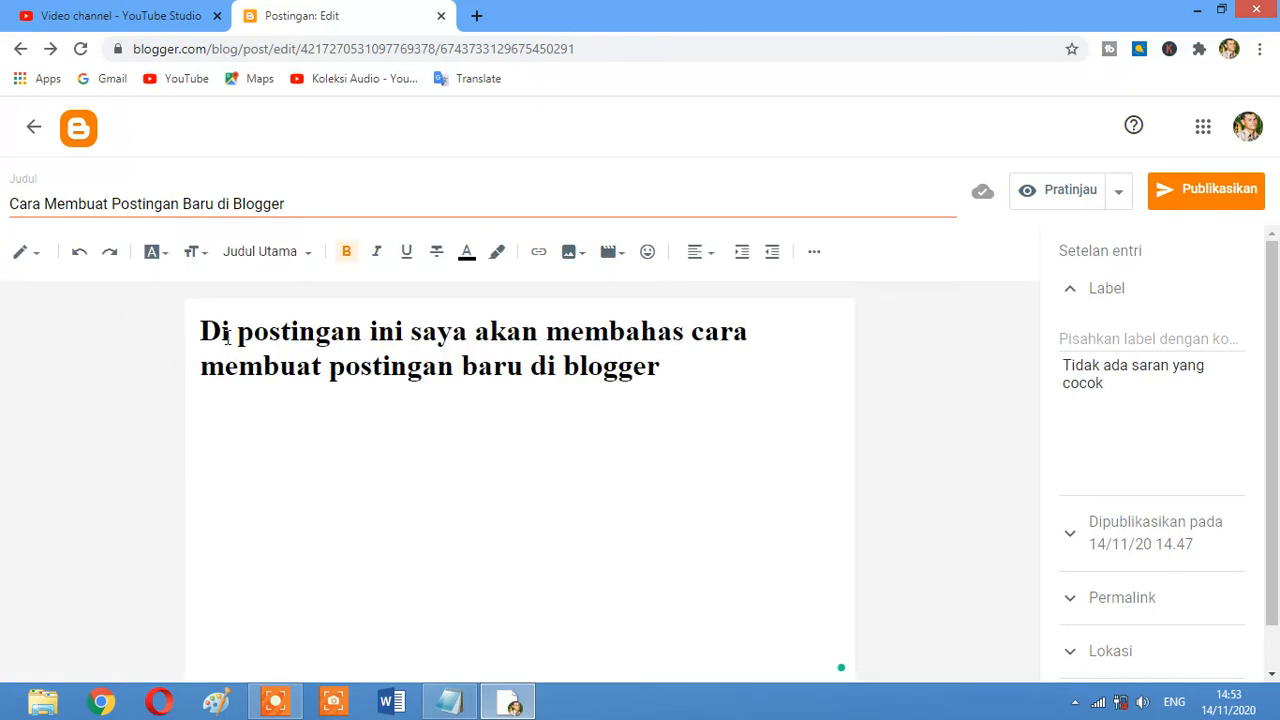
# Apply the Paragraf style to the whole body sentence.
pyautogui.click(255, 258)
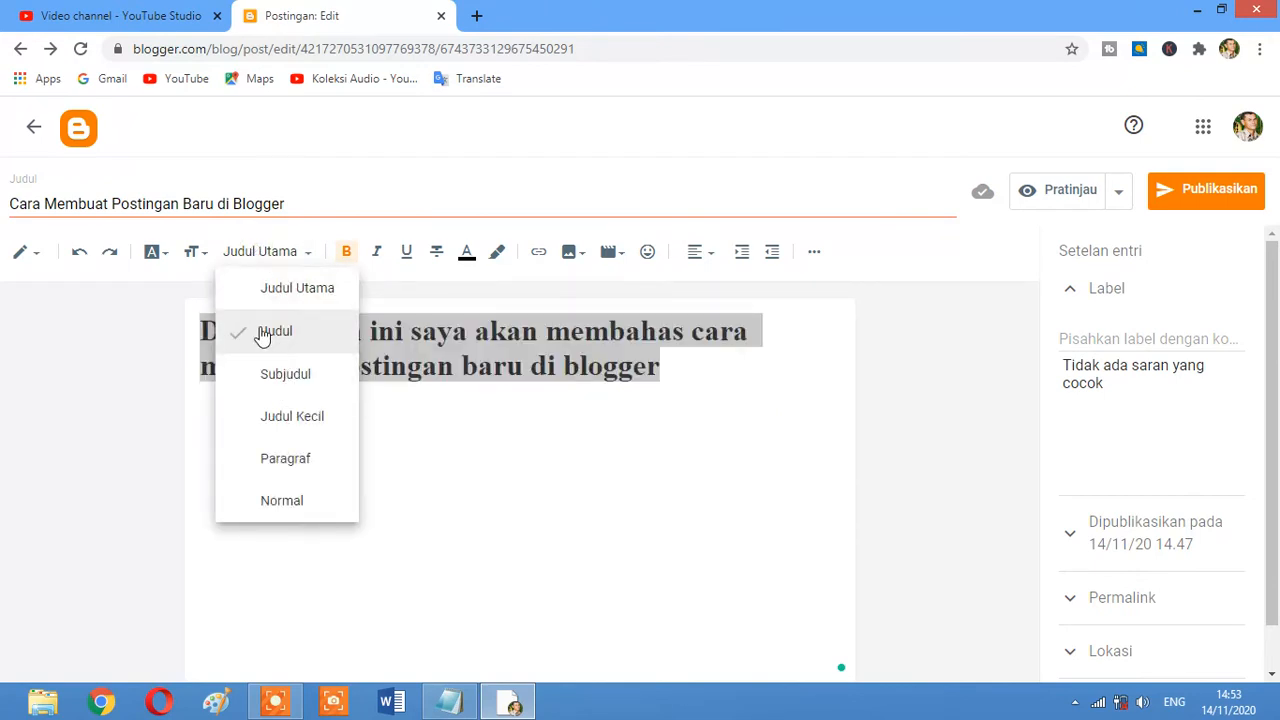
pyautogui.click(268, 458)
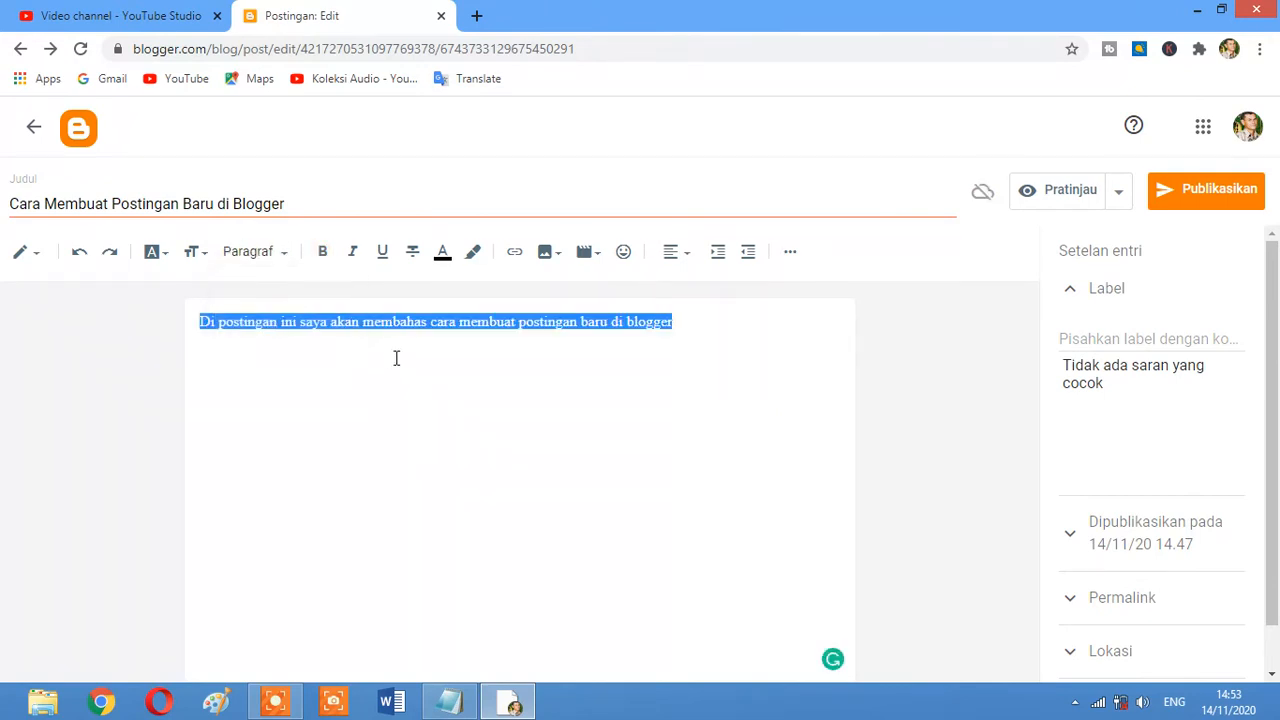
pyautogui.click(445, 355)
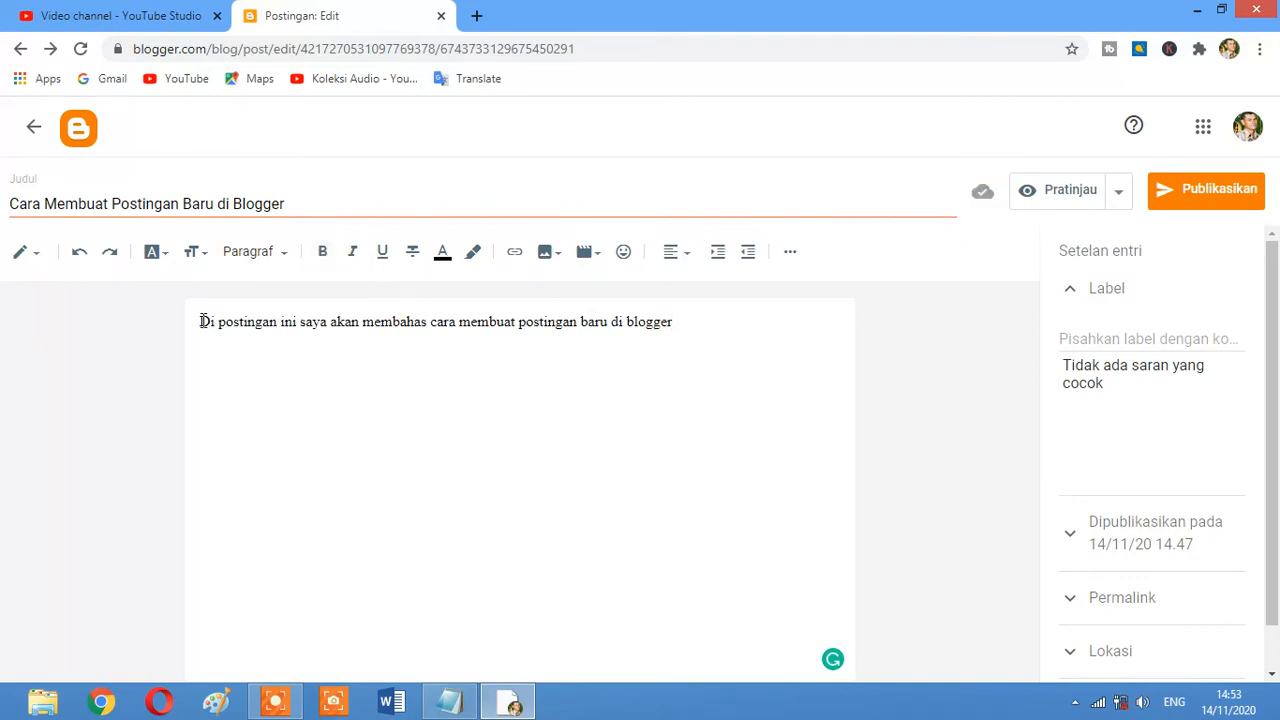
# Try bold on the phrase "cara membuat postingan baru di blogger" and remove the bold formatting again.
pyautogui.moveTo(435, 322); pyautogui.dragTo(645, 322)
pyautogui.moveTo(433, 322); pyautogui.dragTo(680, 322)
pyautogui.click(327, 251)
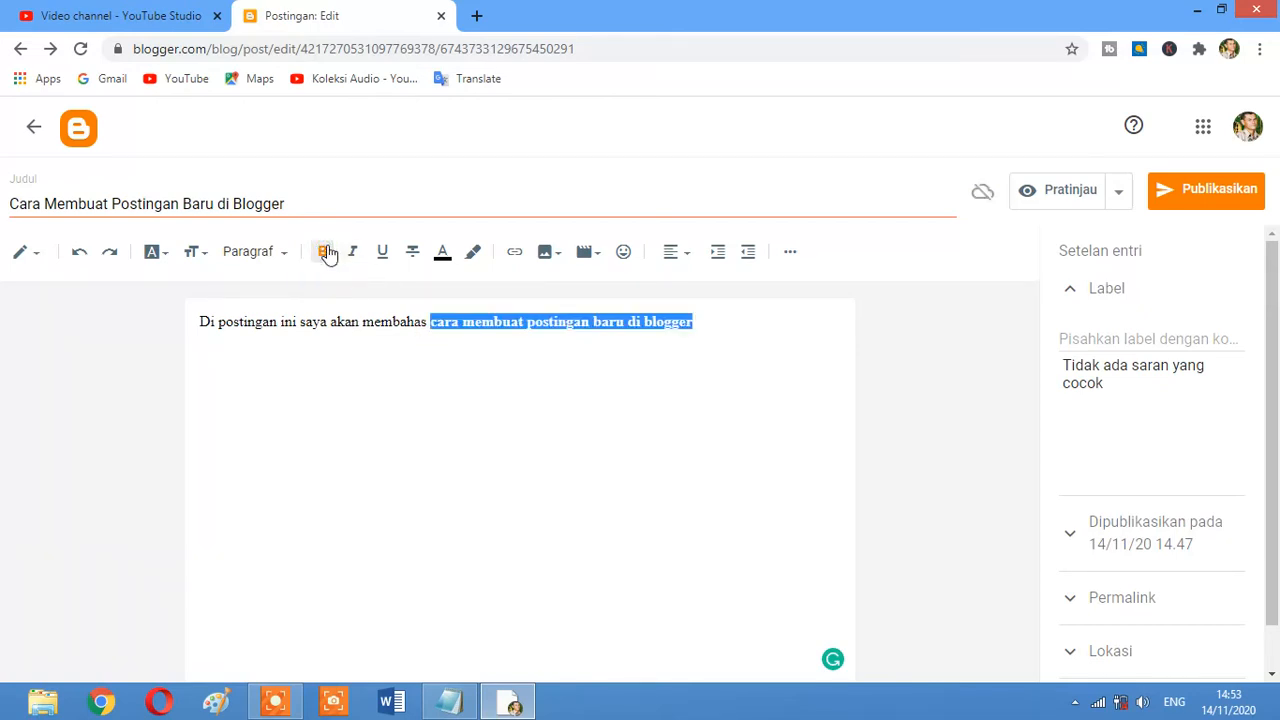
pyautogui.click(530, 383)
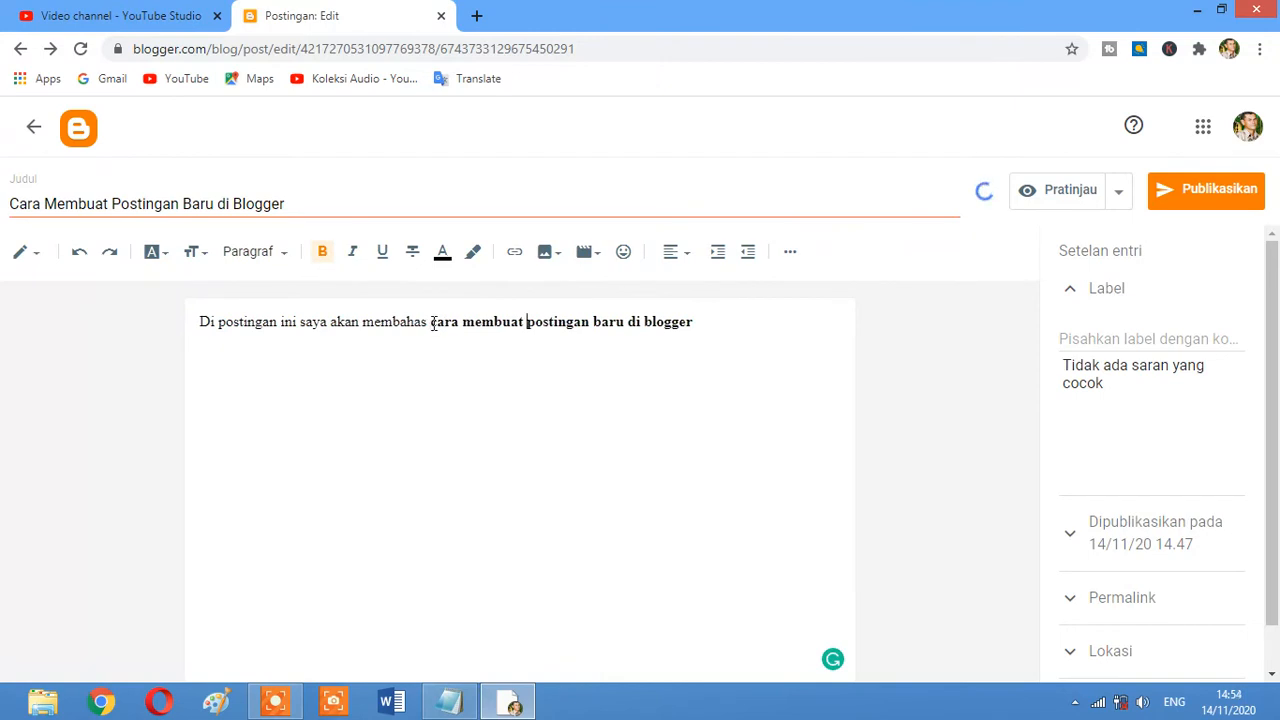
pyautogui.moveTo(431, 322); pyautogui.dragTo(720, 333)
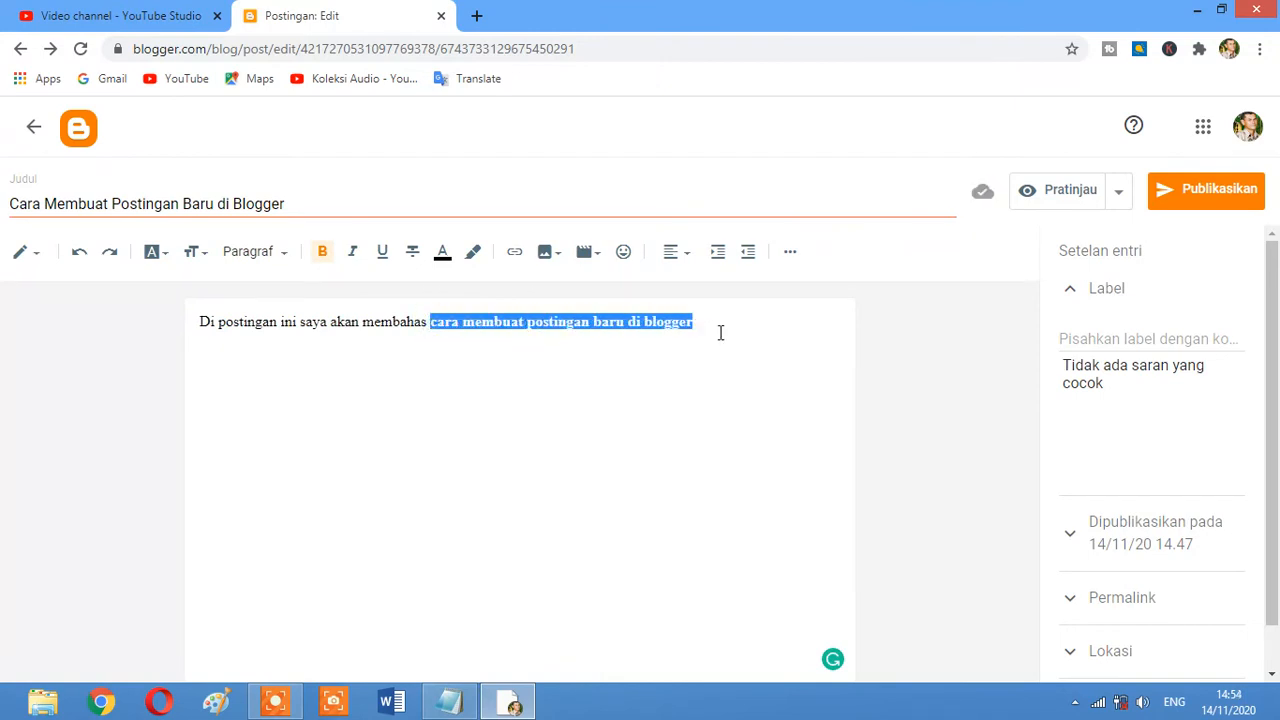
pyautogui.click(323, 253)
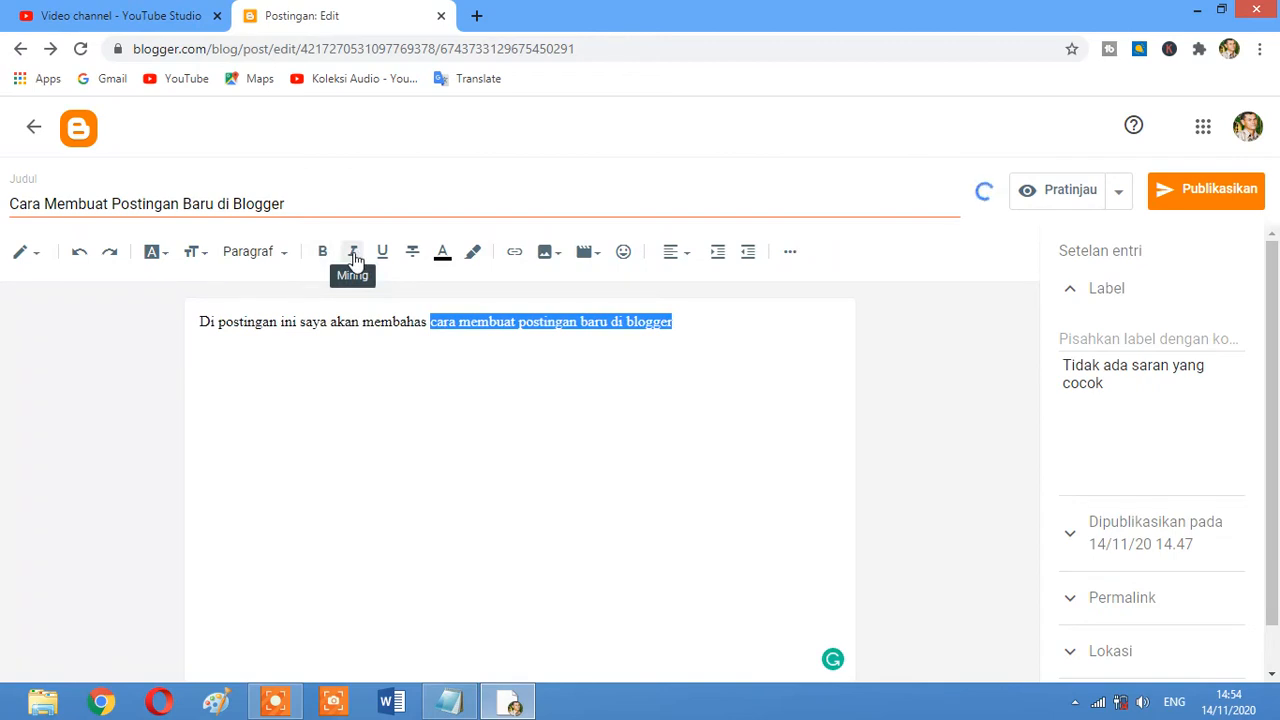
# Try italics on the phrase "cara membuat postingan baru di blogger" and remove the italics again.
pyautogui.click(353, 258)
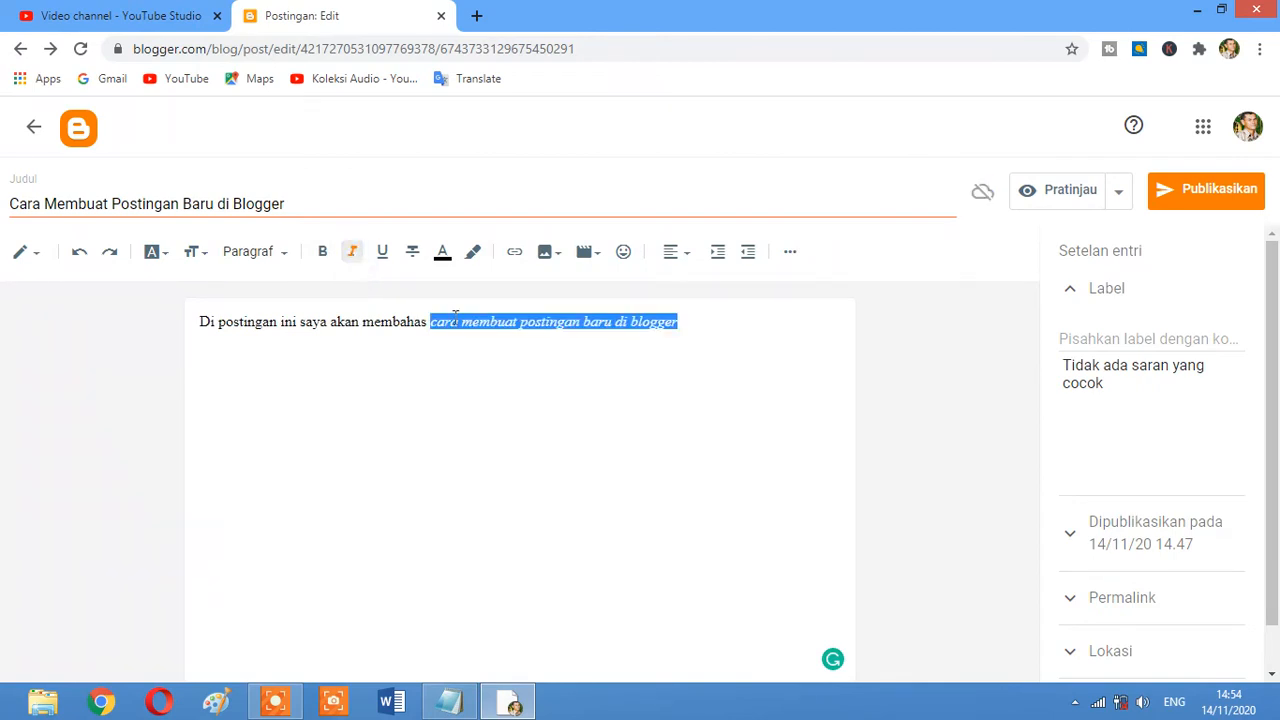
pyautogui.click(517, 324)
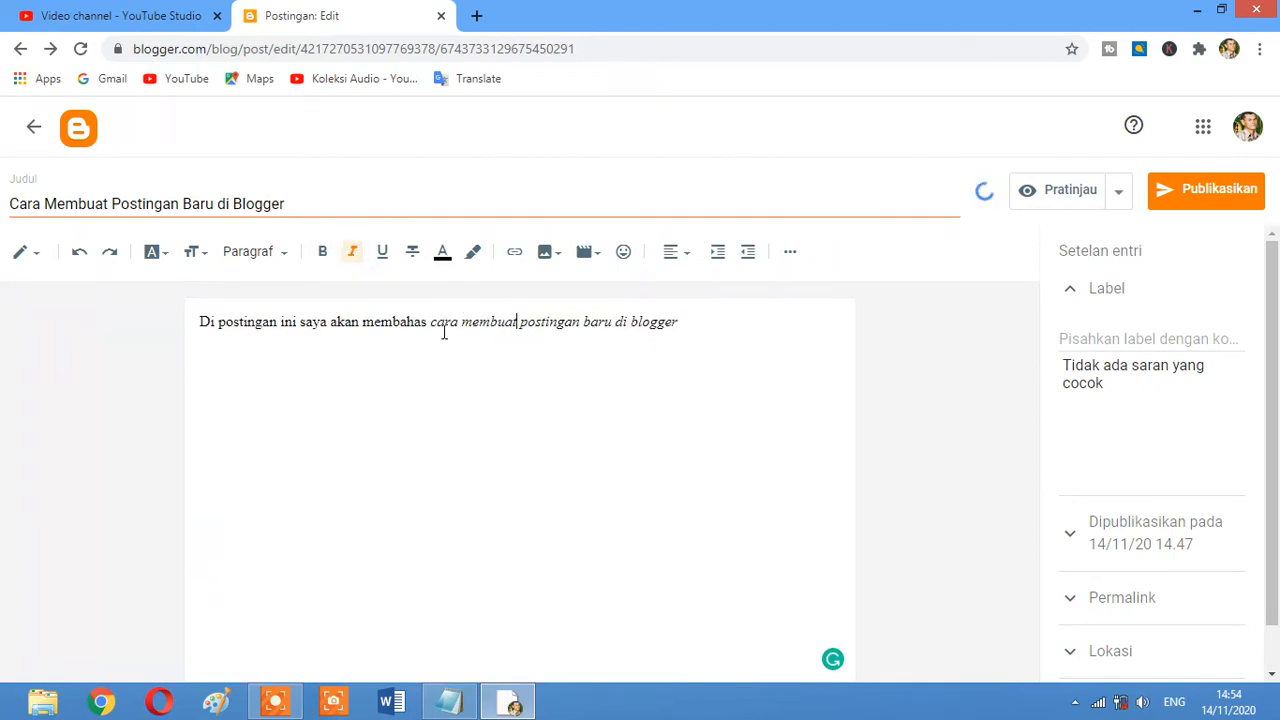
pyautogui.moveTo(431, 322); pyautogui.dragTo(700, 322)
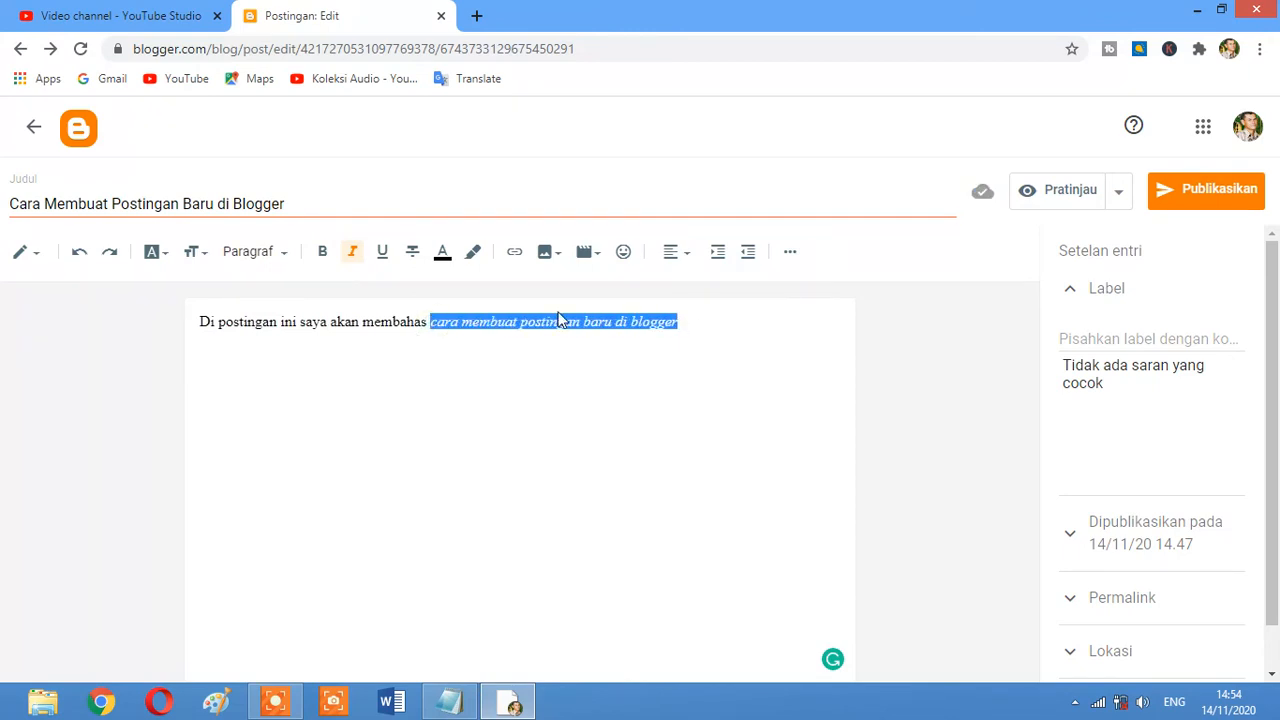
pyautogui.click(352, 251)
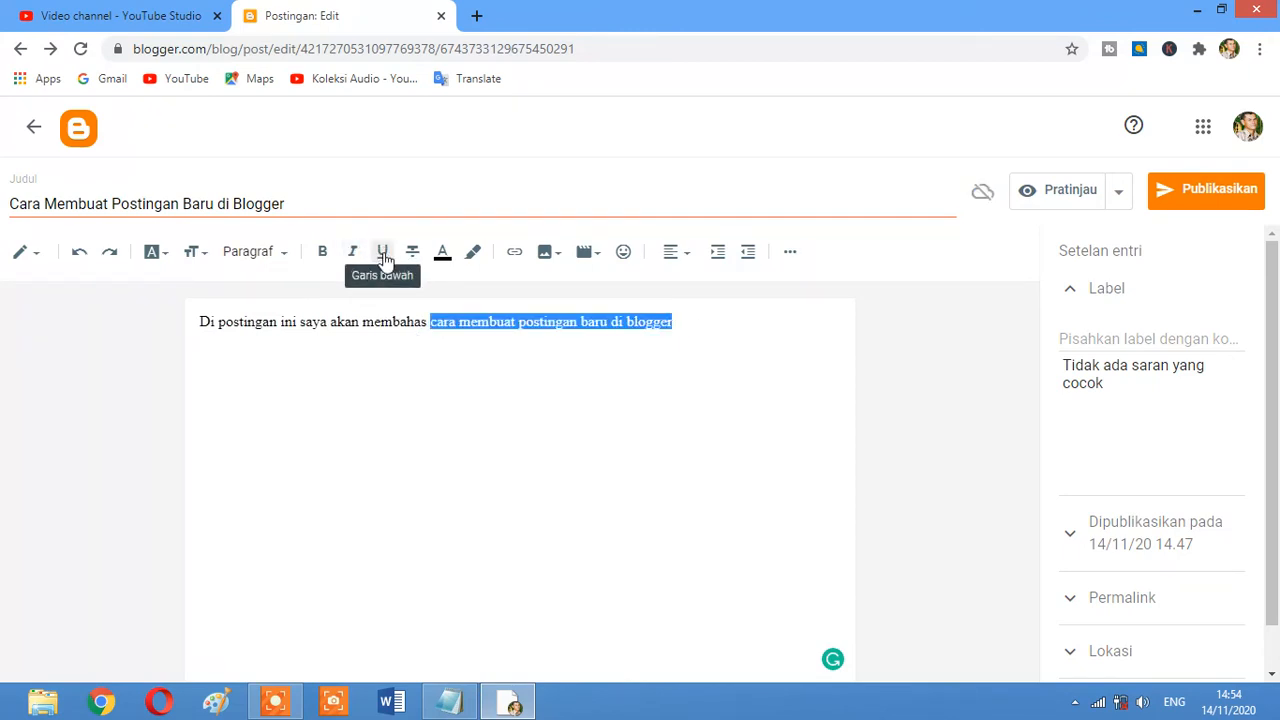
# Try underlining the phrase "cara membuat postingan baru di blogger" and remove the underline again.
pyautogui.click(382, 252)
pyautogui.click(536, 383)
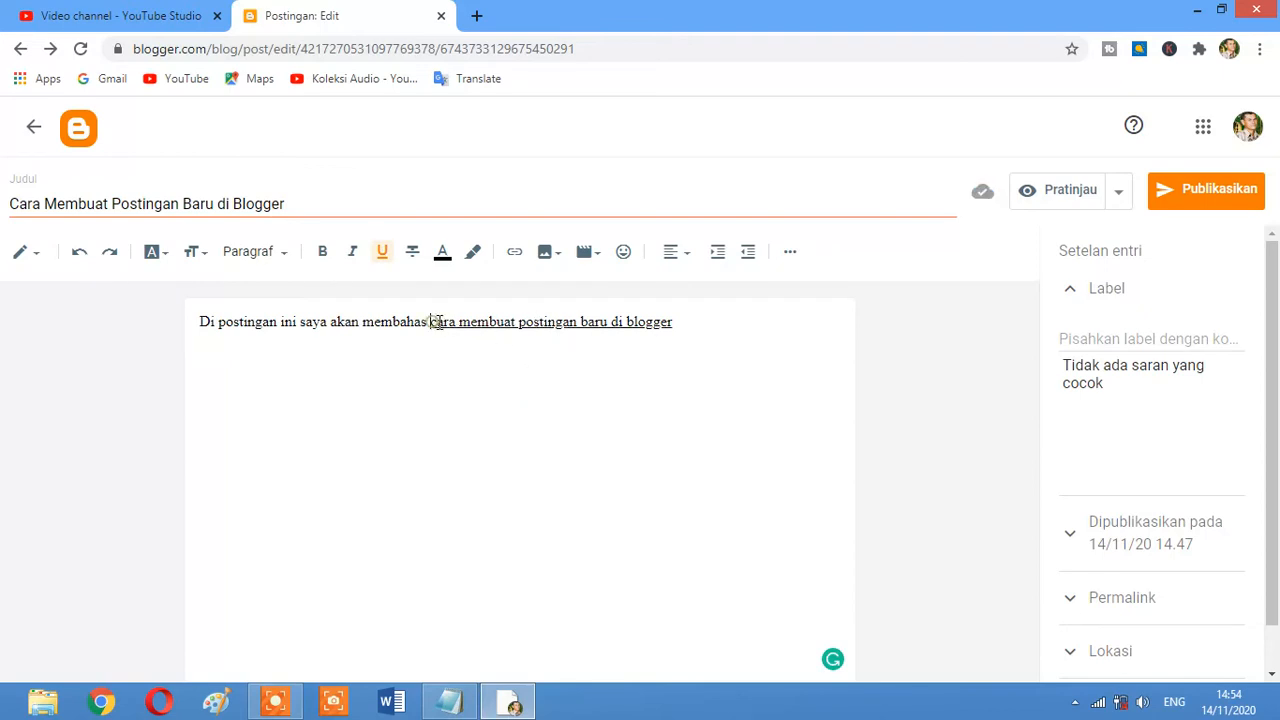
pyautogui.moveTo(430, 322); pyautogui.dragTo(710, 332)
pyautogui.click(382, 260)
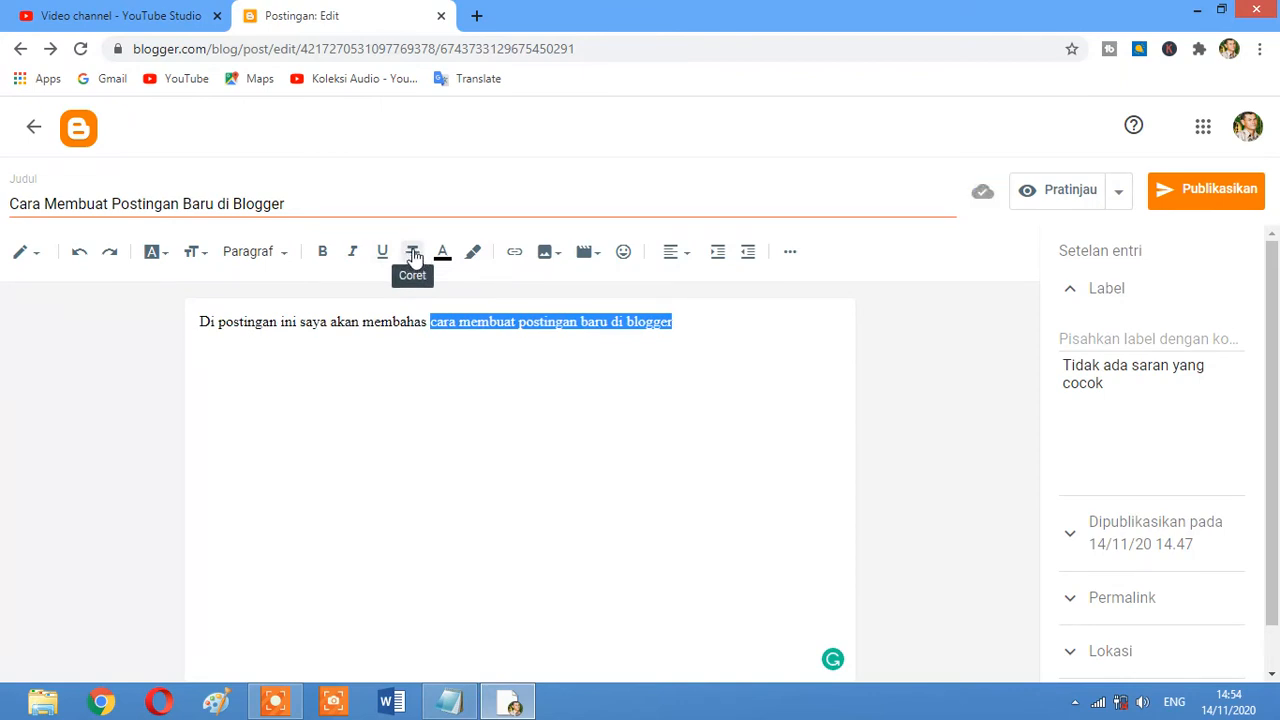
# Try strikethrough on the phrase "cara membuat postingan baru di blogger" and remove the strikethrough again.
pyautogui.click(414, 256)
pyautogui.click(490, 372)
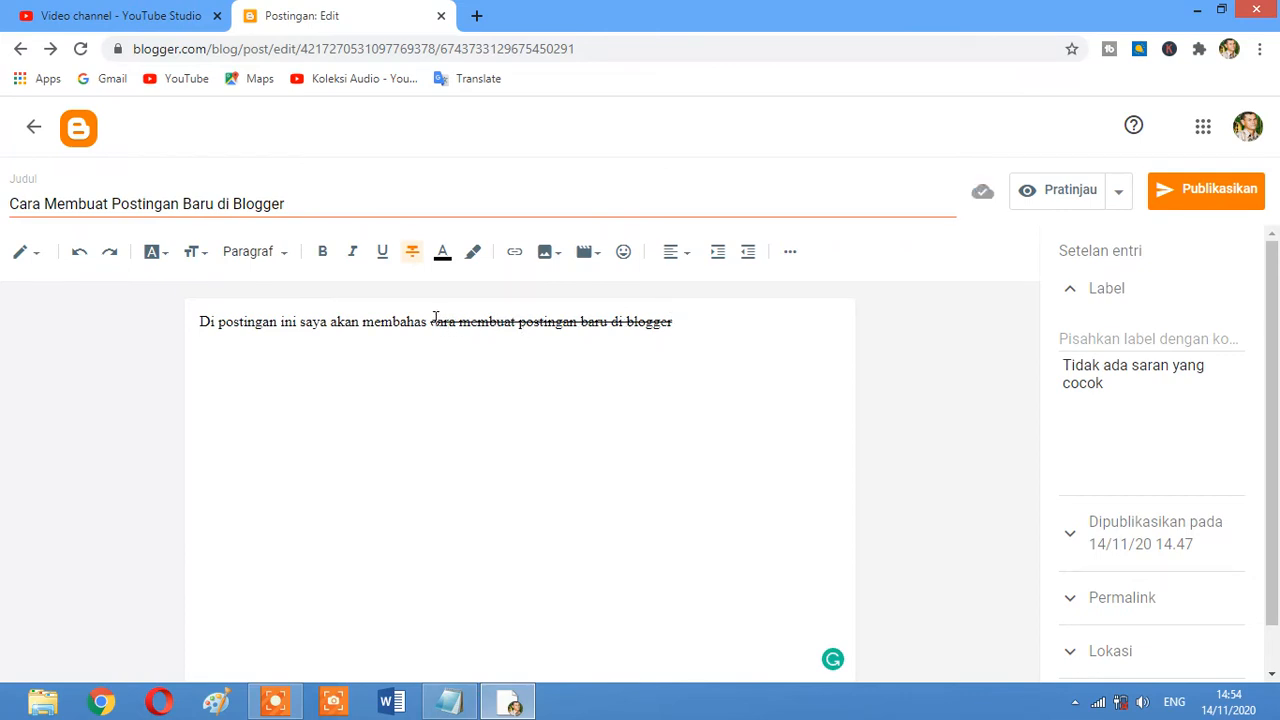
pyautogui.moveTo(432, 323); pyautogui.dragTo(688, 324)
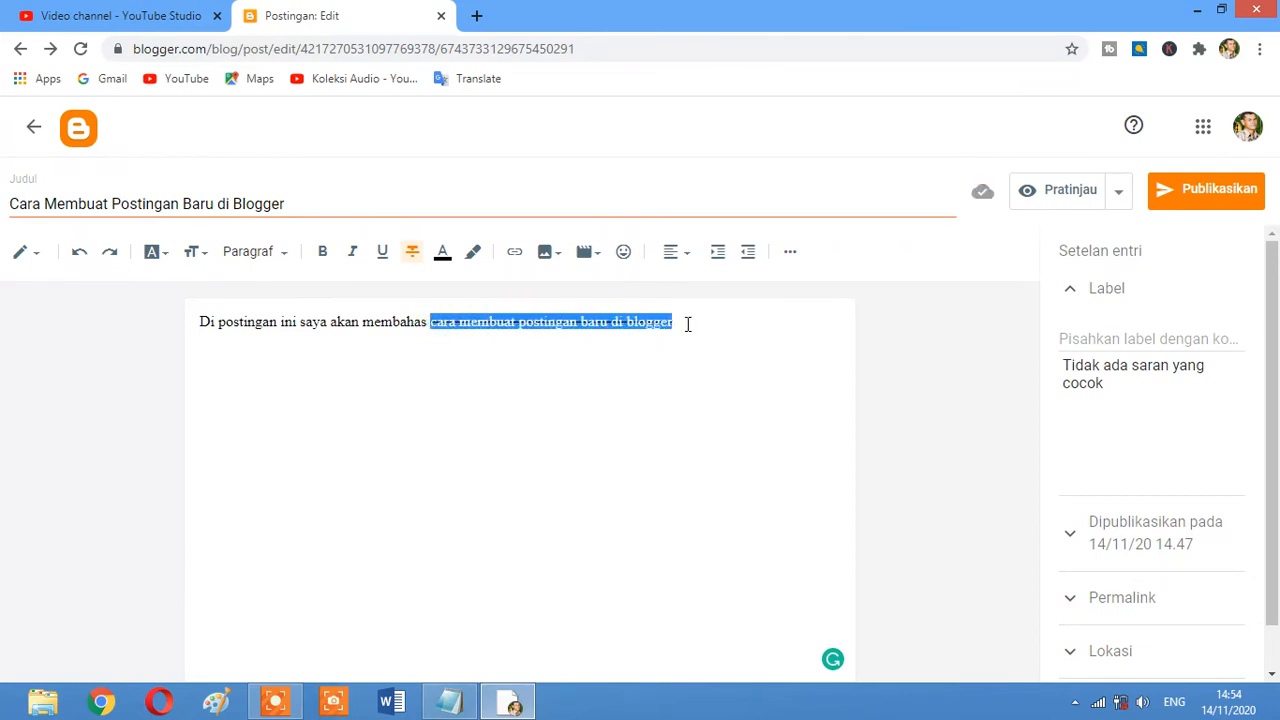
pyautogui.click(412, 251)
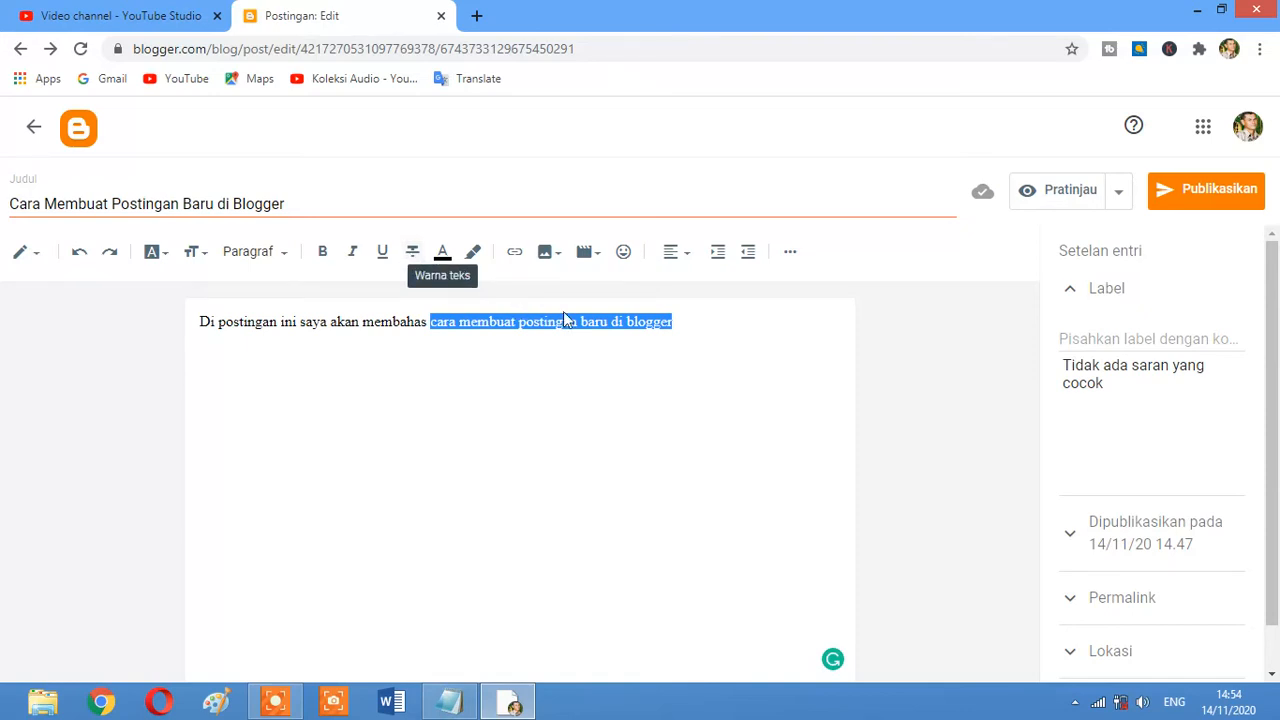
# Try red as the text color of "cara membuat postingan baru di blogger" and restore black.
pyautogui.click(443, 252)
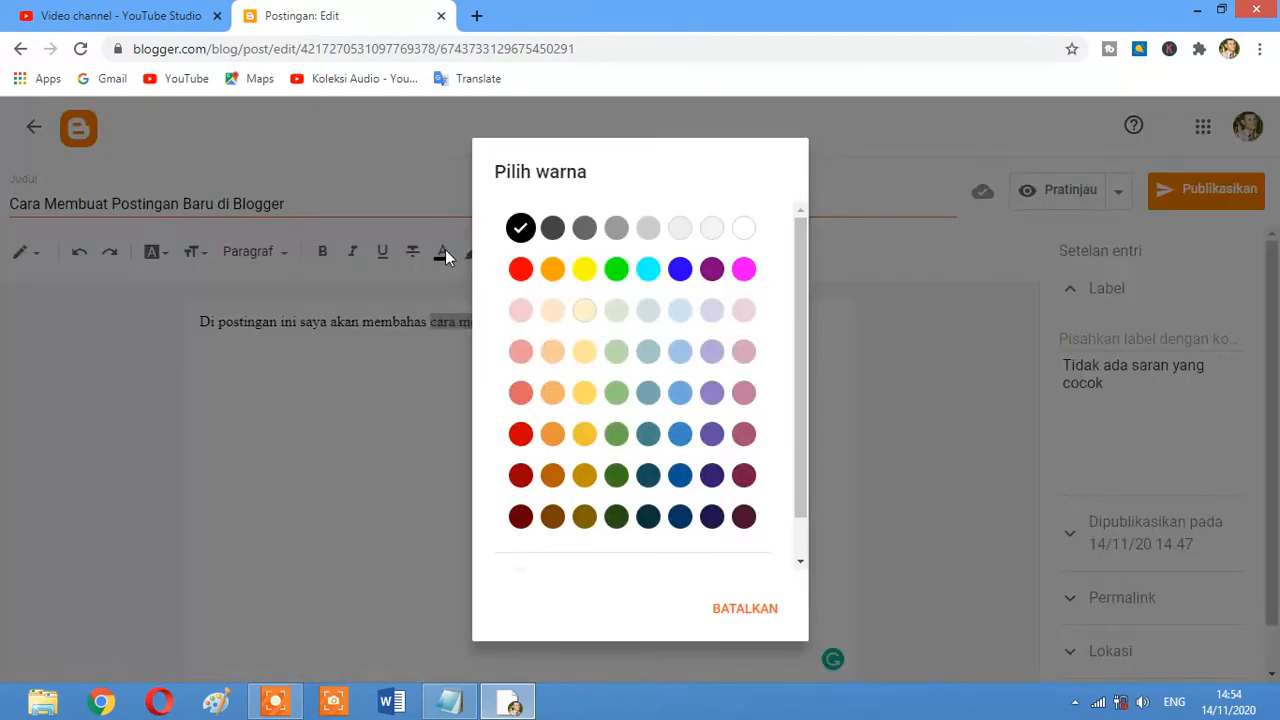
pyautogui.click(519, 272)
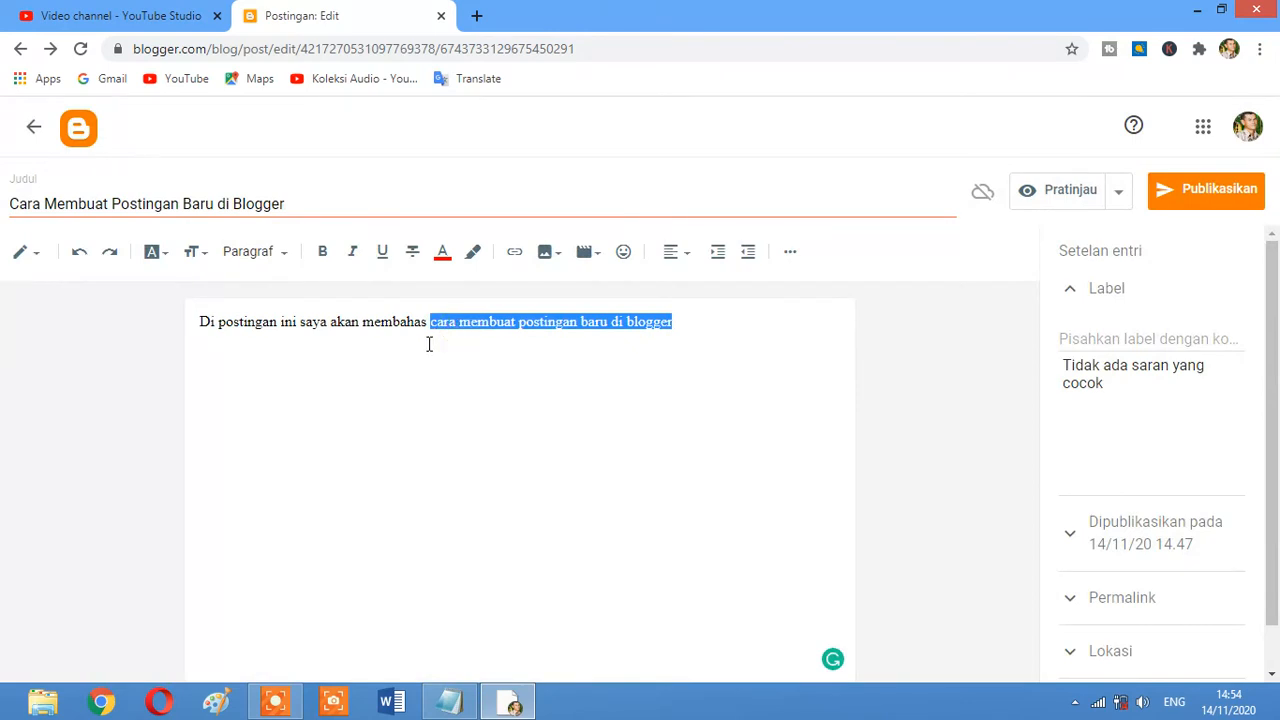
pyautogui.click(431, 321)
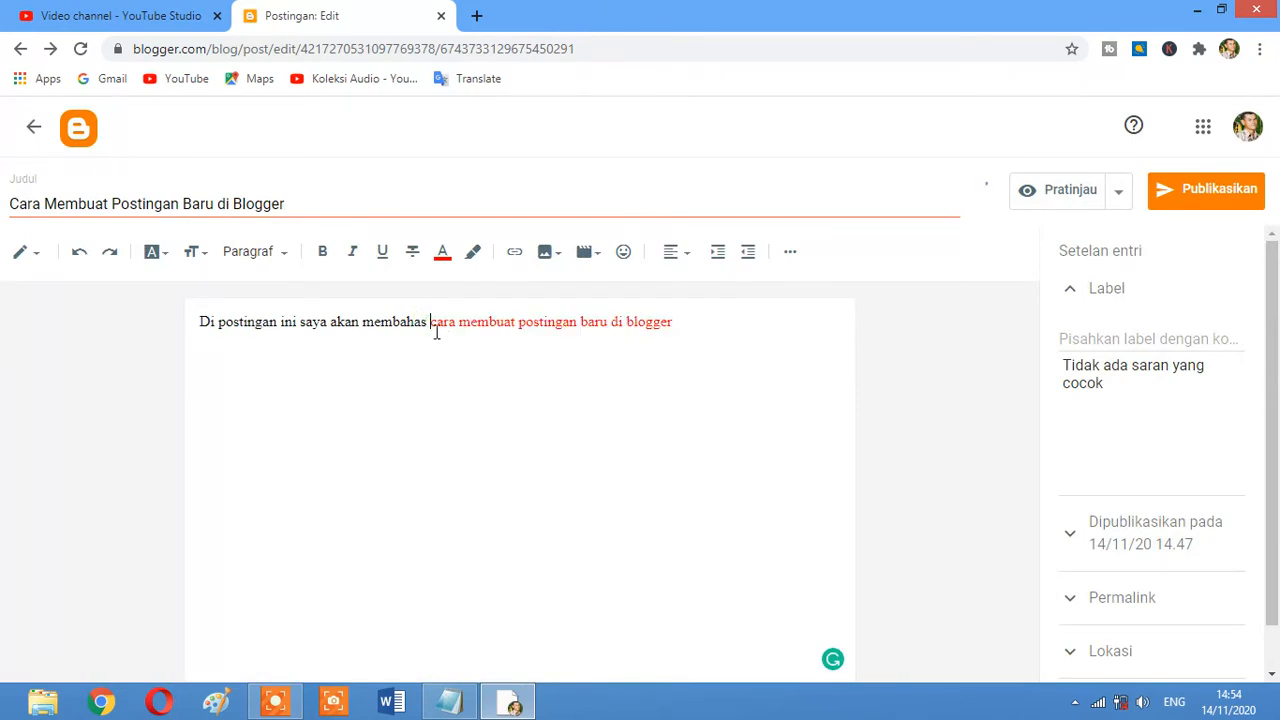
pyautogui.moveTo(429, 322); pyautogui.dragTo(722, 335)
pyautogui.click(443, 252)
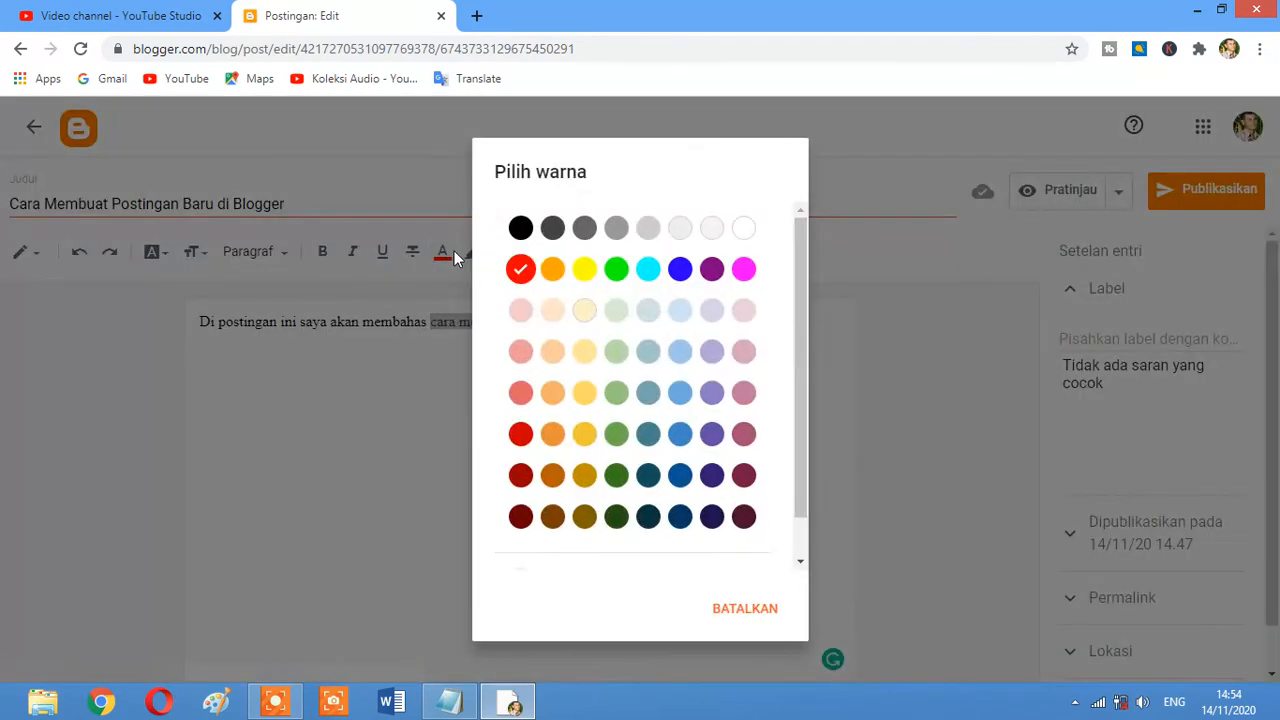
pyautogui.click(520, 229)
pyautogui.click(489, 321)
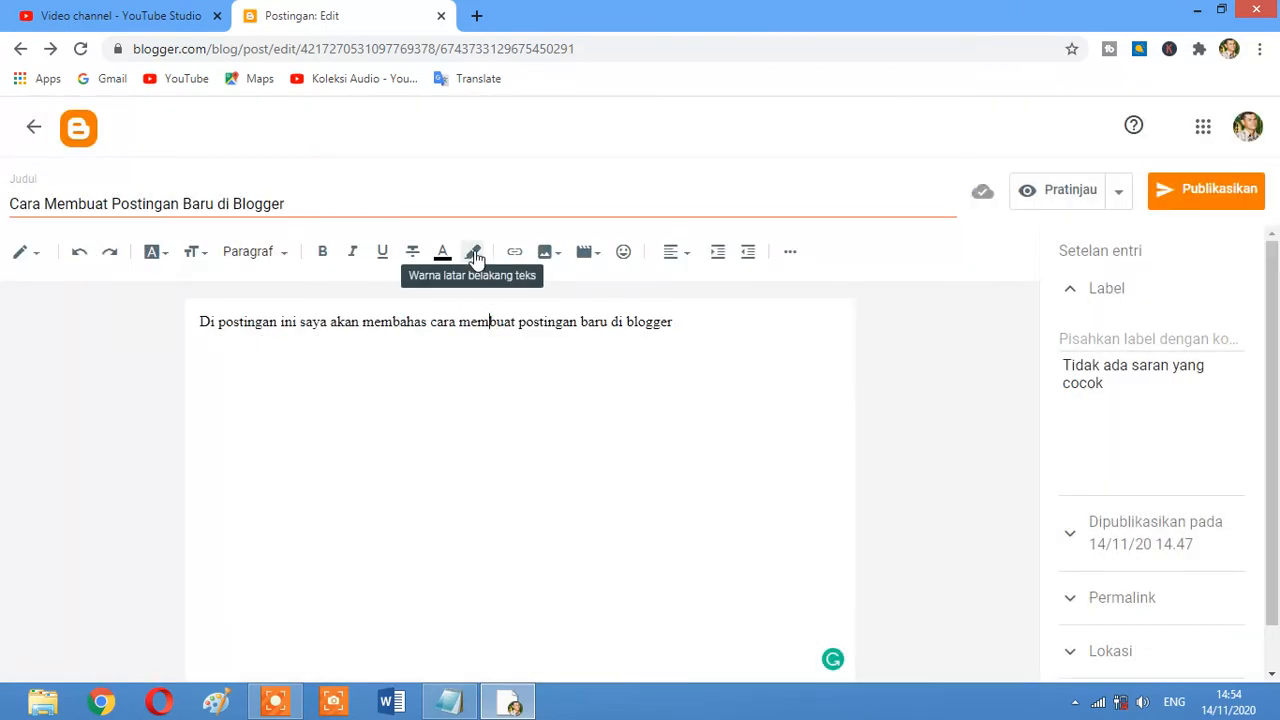
# Try a yellow text background on the phrase "cara membuat postingan baru di blogger" and restore the white background.
pyautogui.moveTo(436, 321); pyautogui.dragTo(680, 325)
pyautogui.click(474, 253)
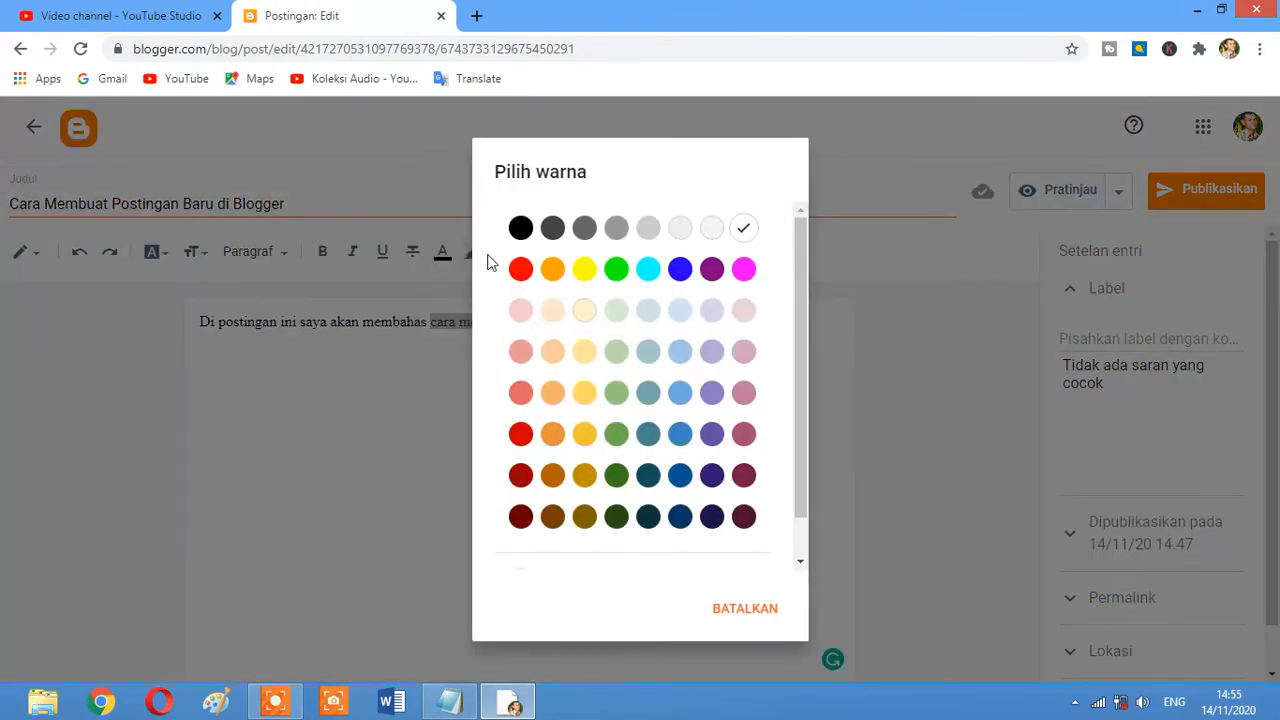
pyautogui.click(585, 271)
pyautogui.click(461, 323)
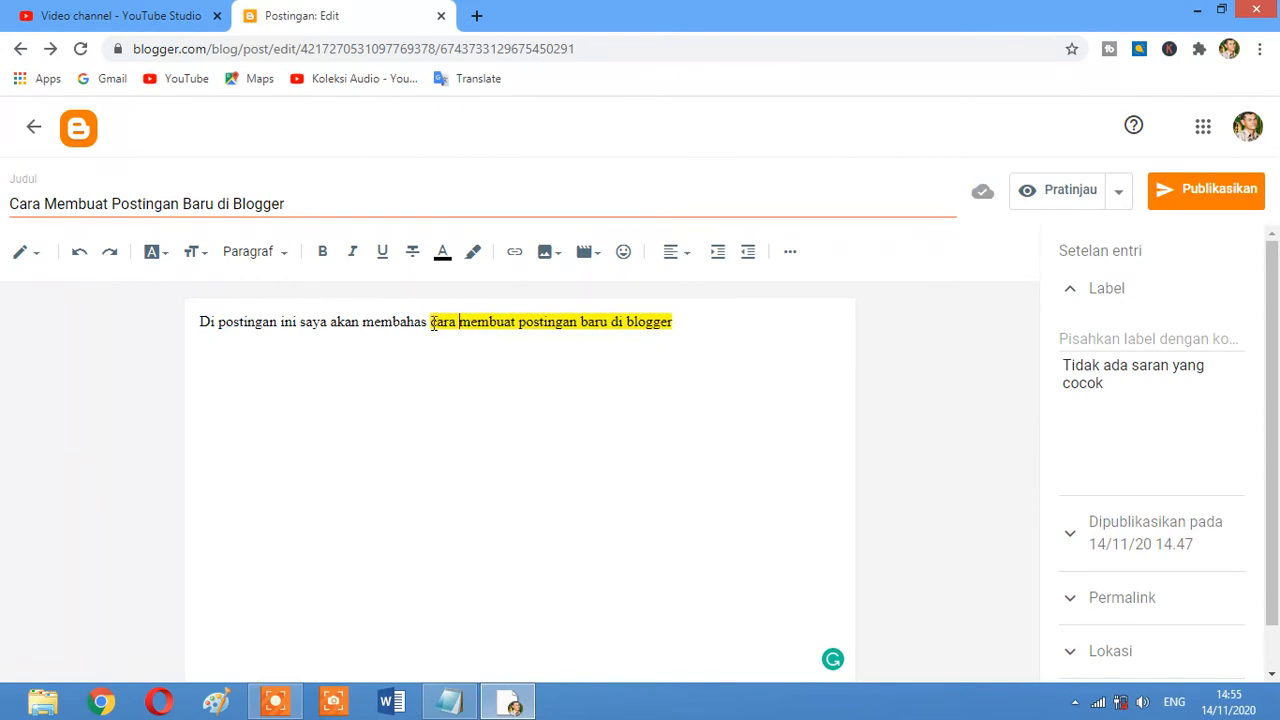
pyautogui.moveTo(456, 322); pyautogui.dragTo(694, 322)
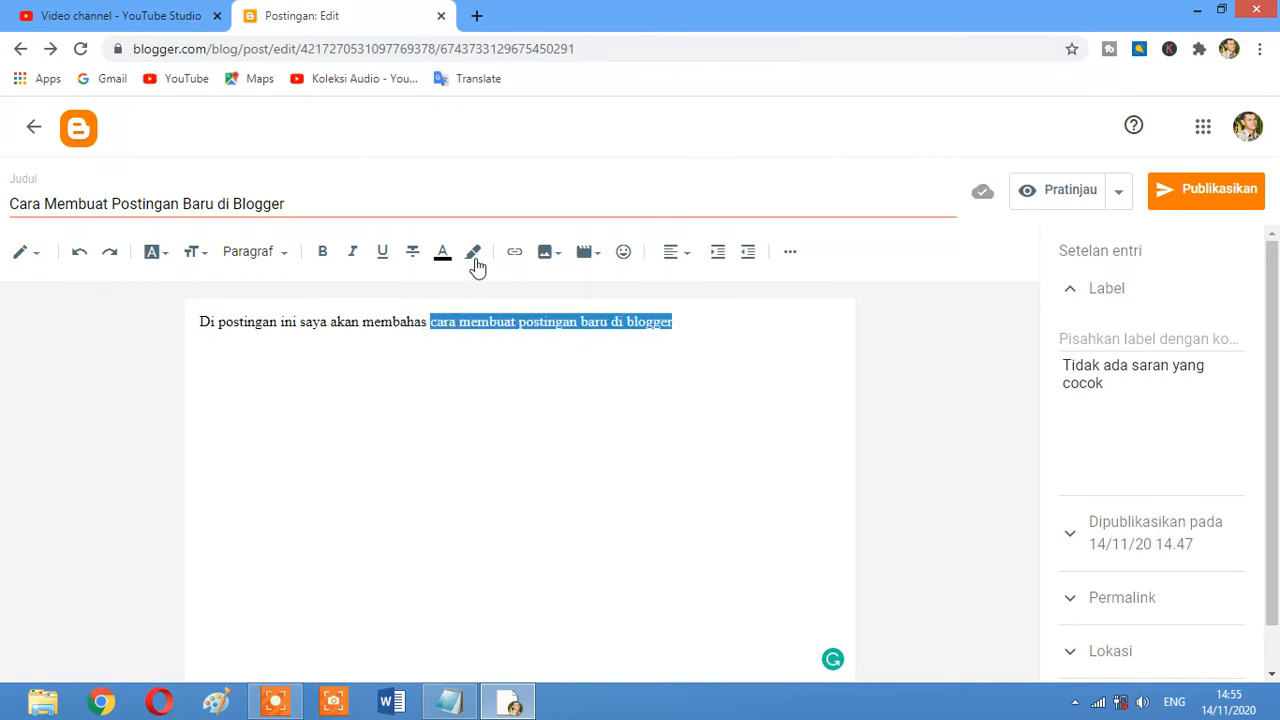
pyautogui.click(475, 256)
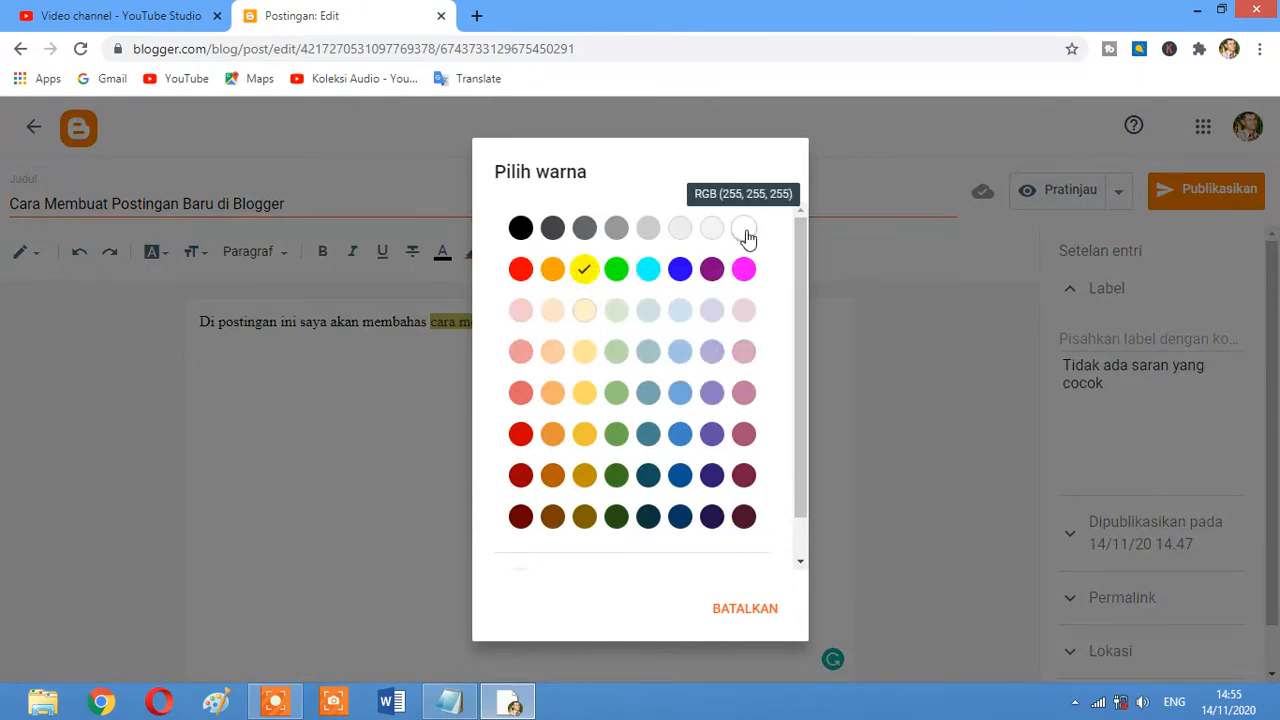
pyautogui.click(745, 232)
pyautogui.click(478, 325)
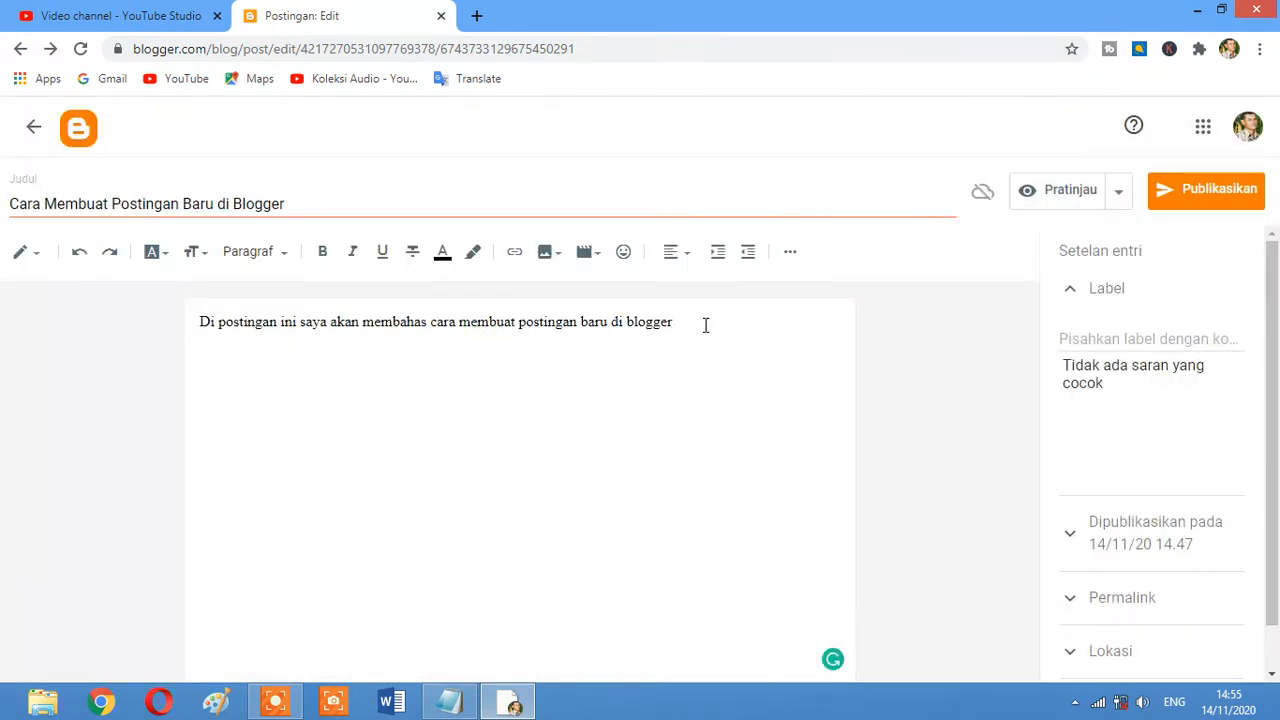
pyautogui.click(704, 321)
# Open the link settings for the phrase "cara membuat postingan baru di blogger" and close them without adding a link.
pyautogui.moveTo(433, 322); pyautogui.dragTo(657, 322)
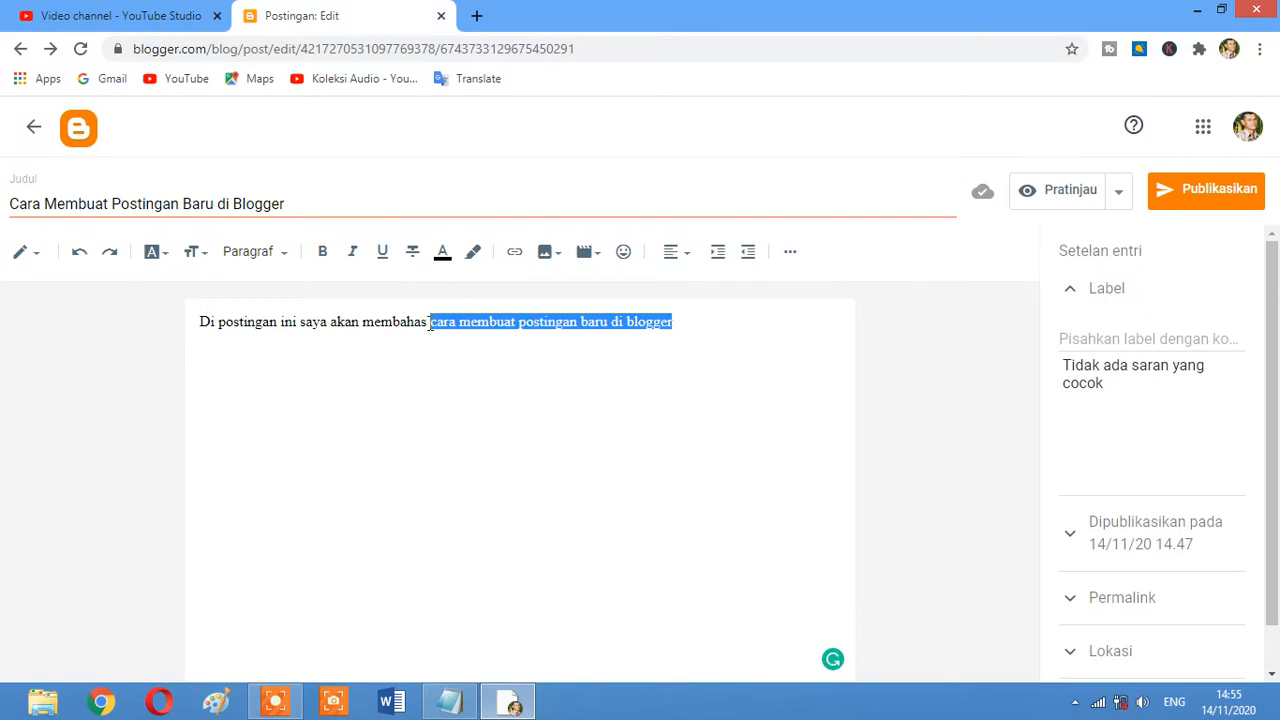
pyautogui.click(514, 252)
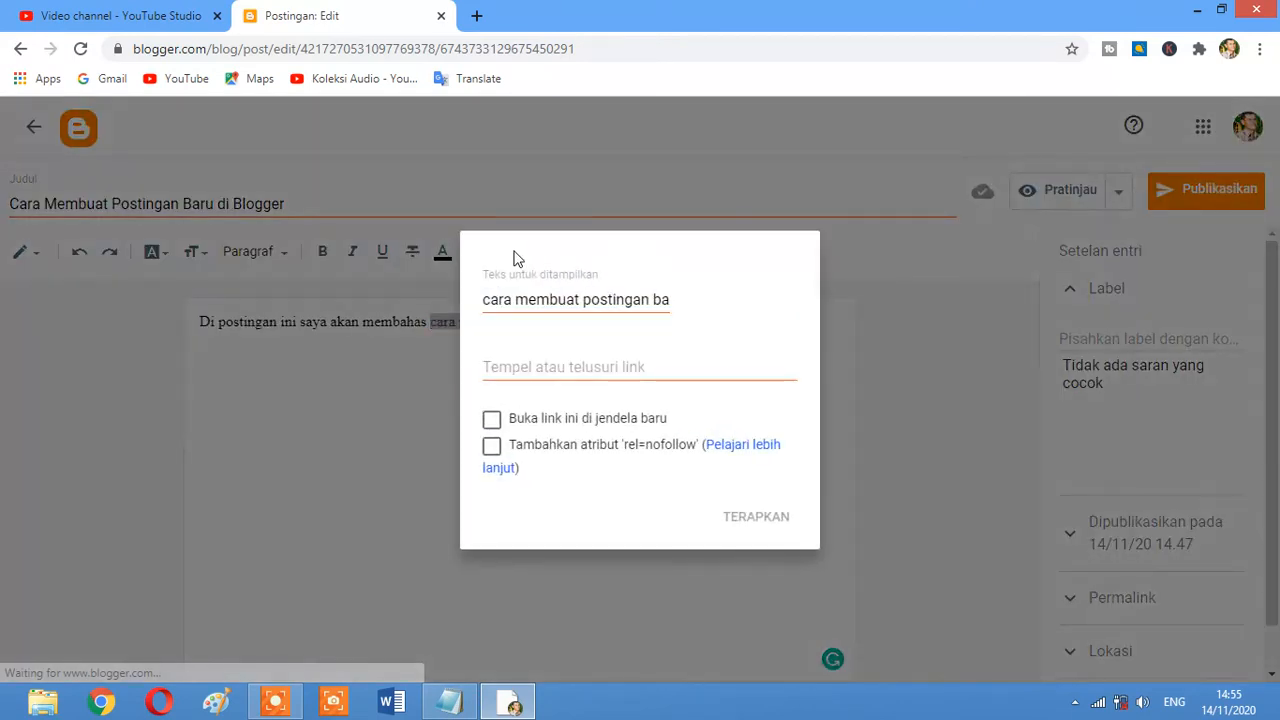
pyautogui.click(511, 371)
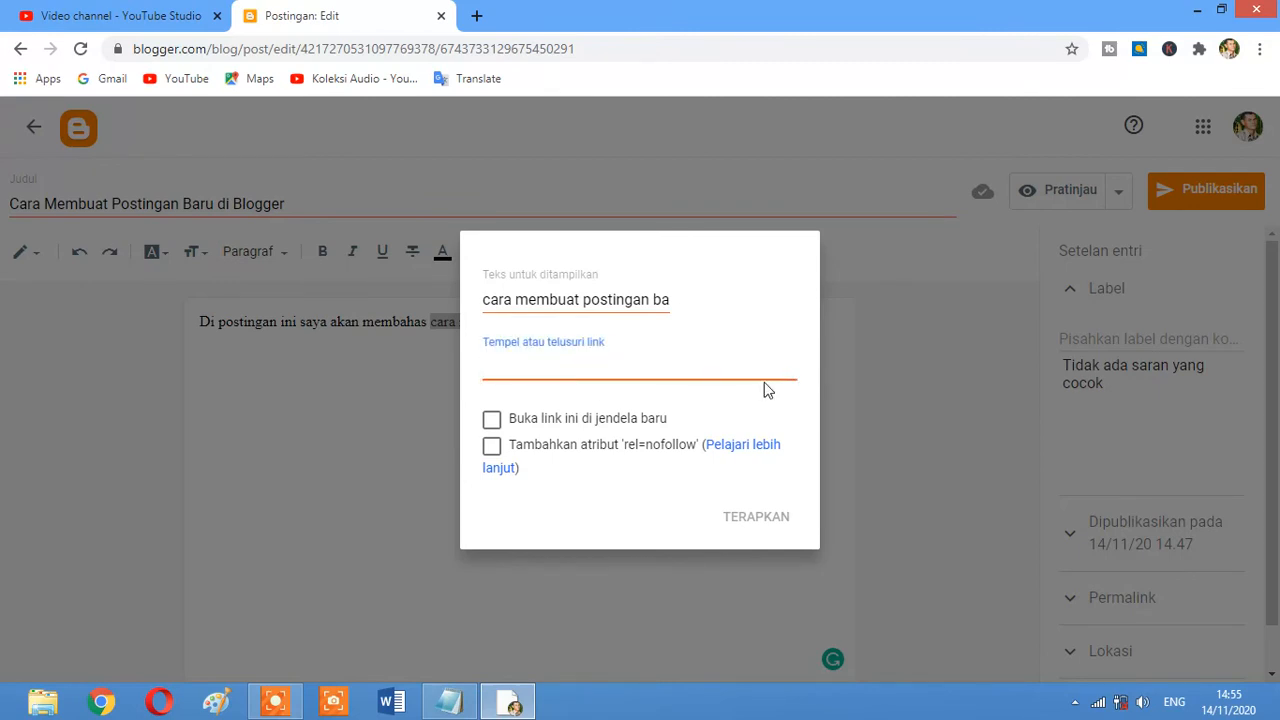
pyautogui.click(745, 516)
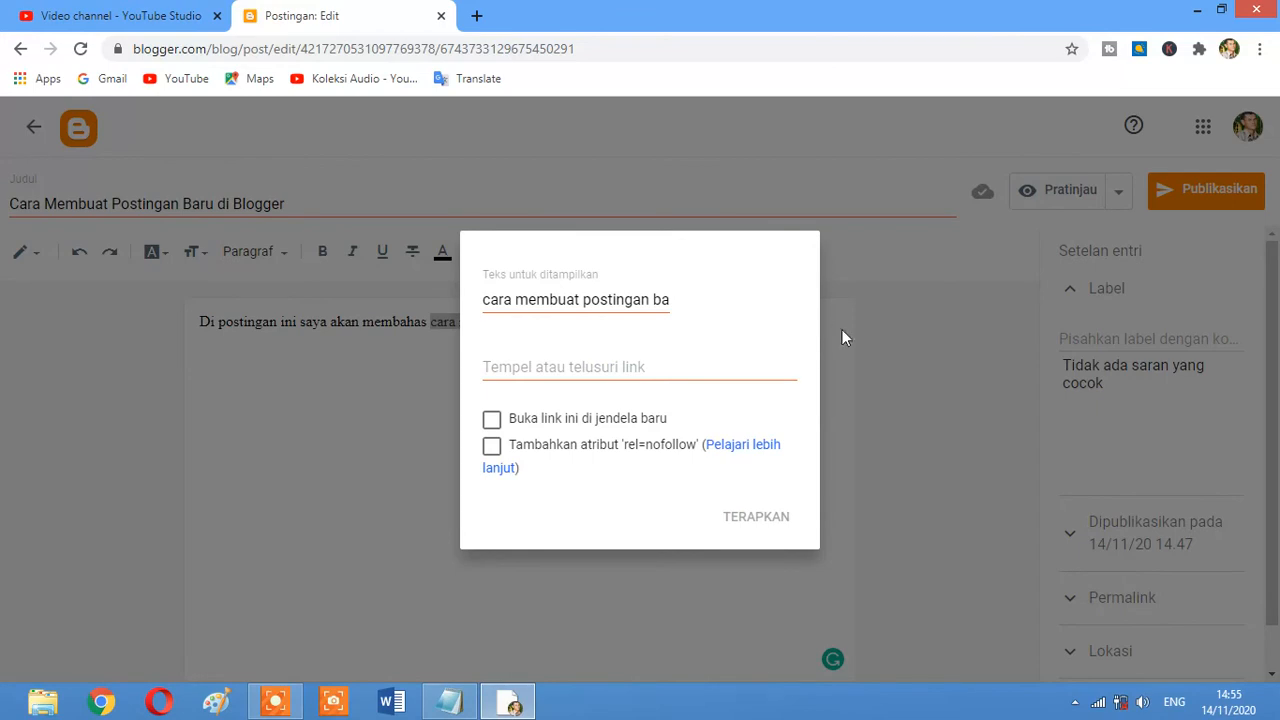
pyautogui.click(924, 467)
# Add four line breaks below the body sentence to make room for an image.
pyautogui.click(572, 363)
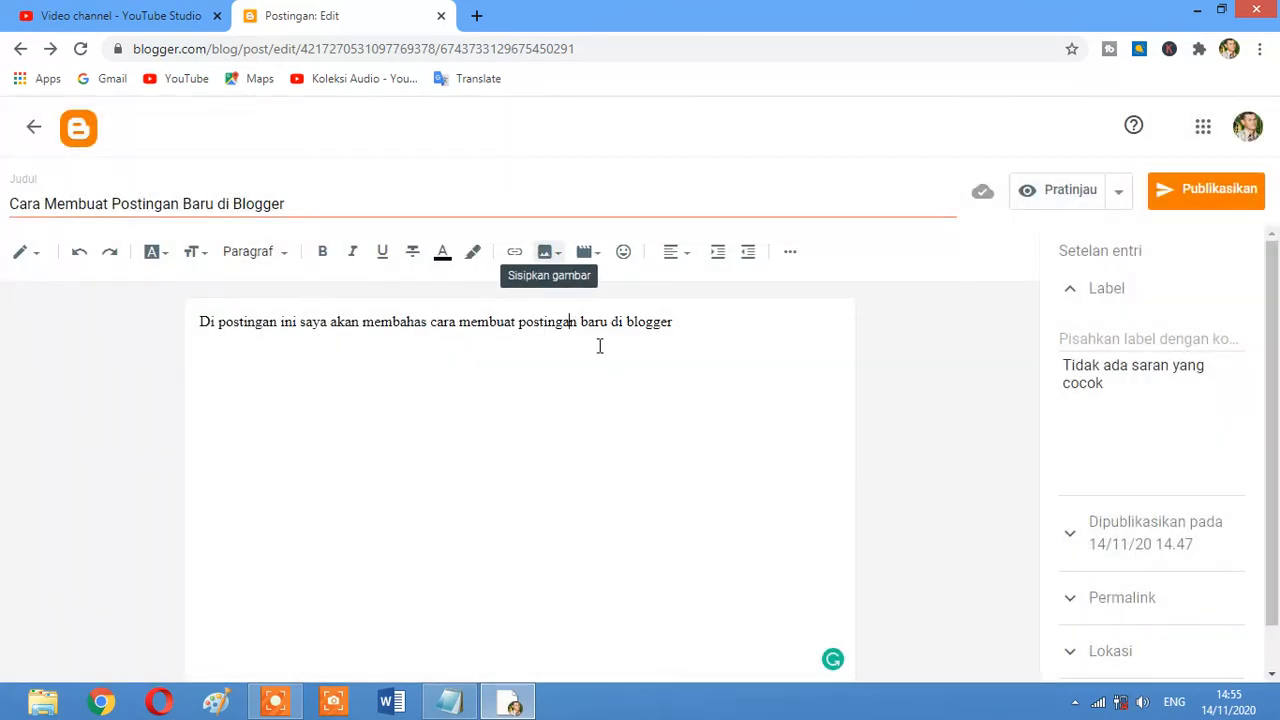
pyautogui.press('Return')
pyautogui.press('Return')
pyautogui.press('Return')
pyautogui.press('Return')
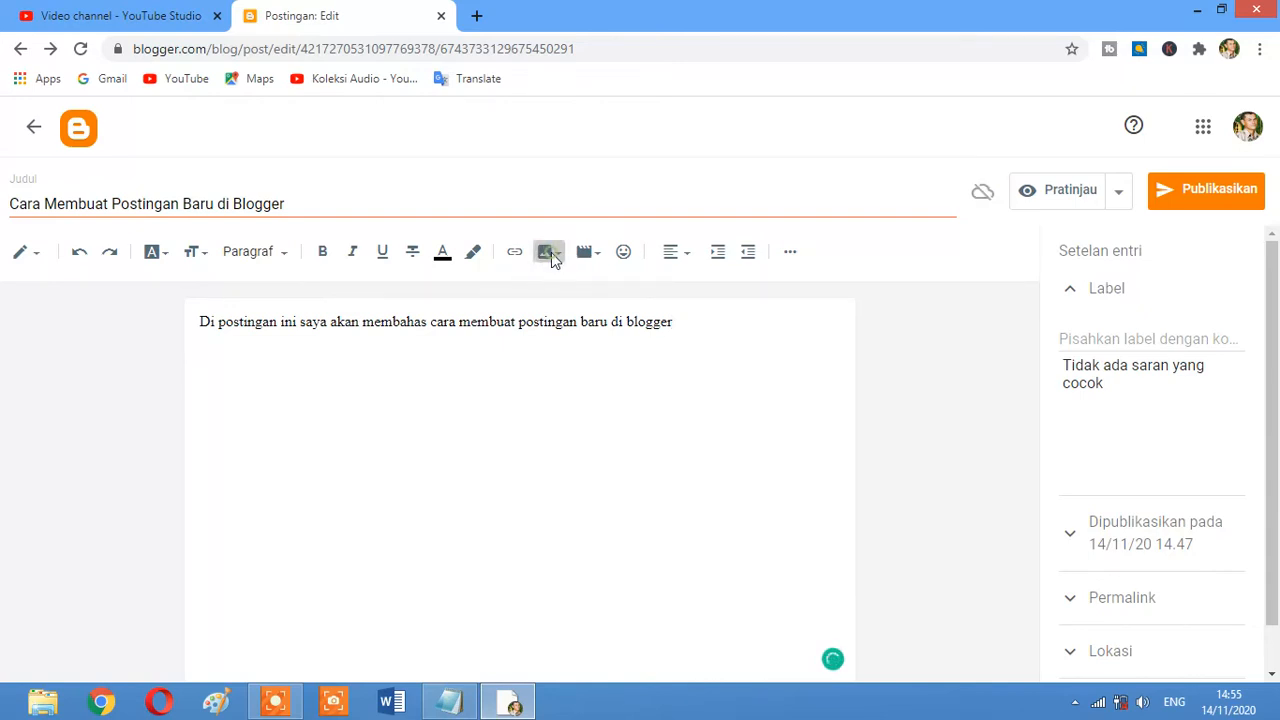
# Upload the picture 2.jpg from the computer's Gambar folder and insert it into the post.
pyautogui.click(551, 252)
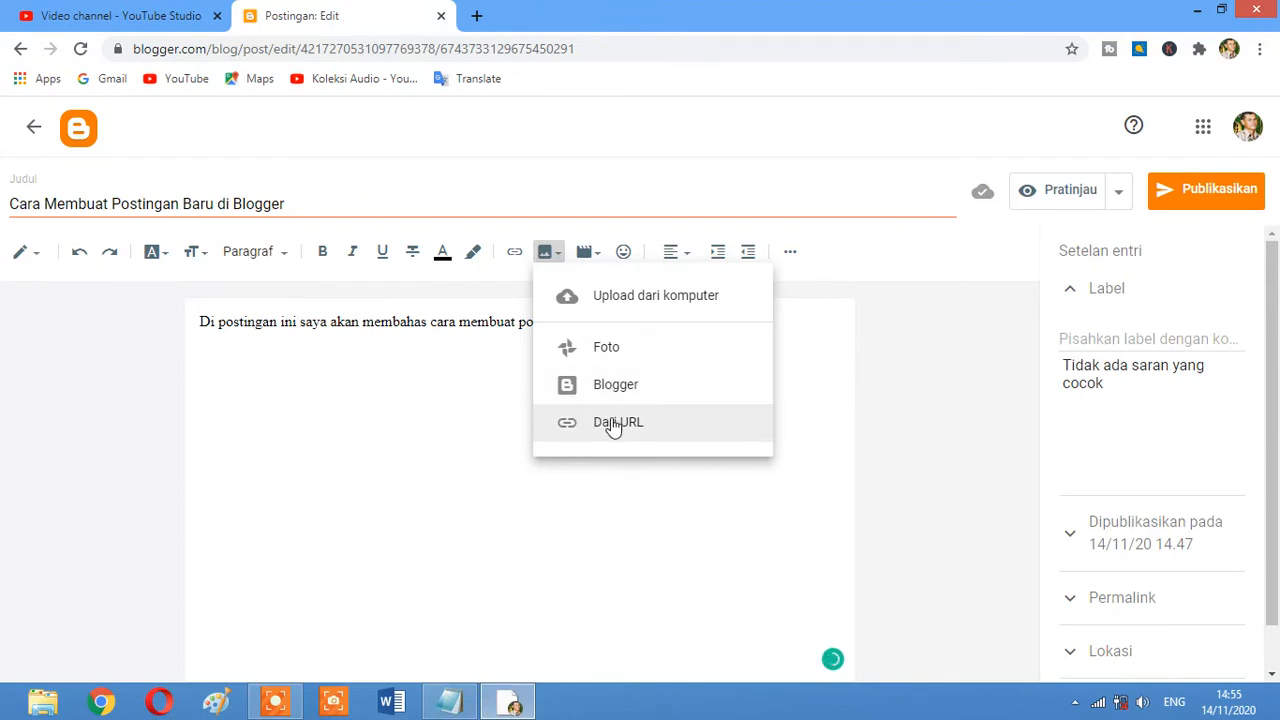
pyautogui.click(641, 297)
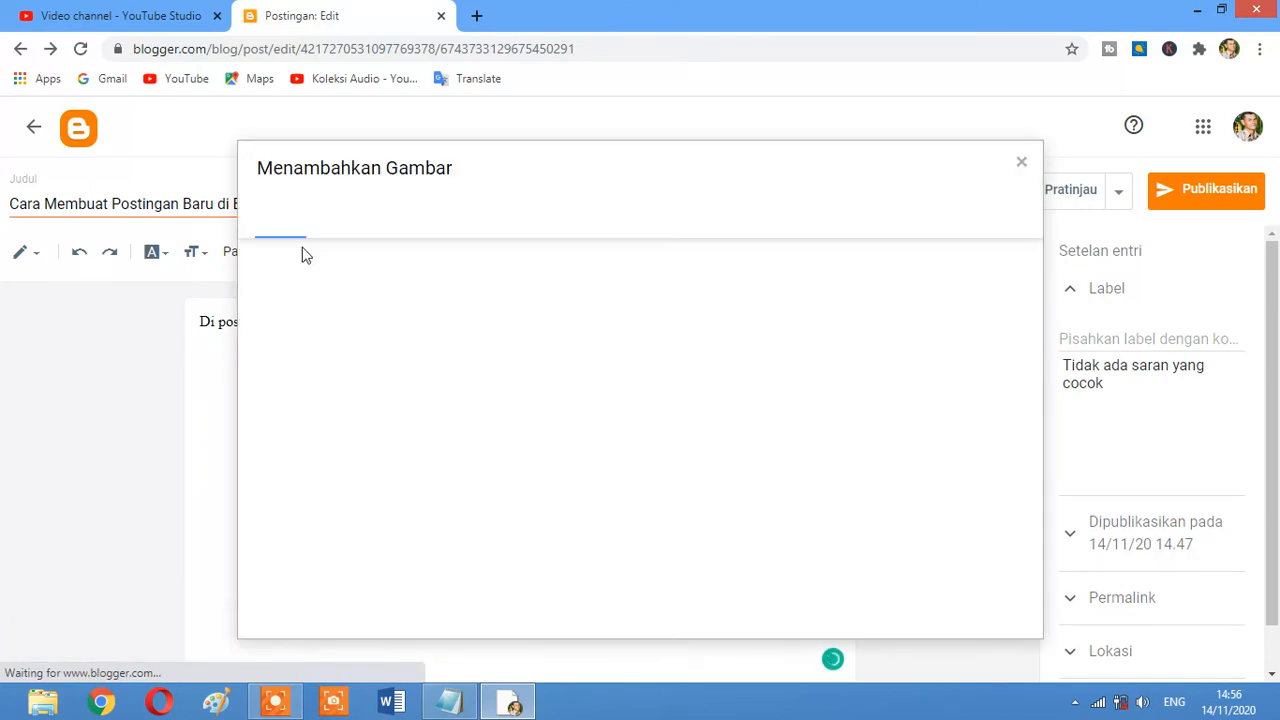
pyautogui.click(298, 270)
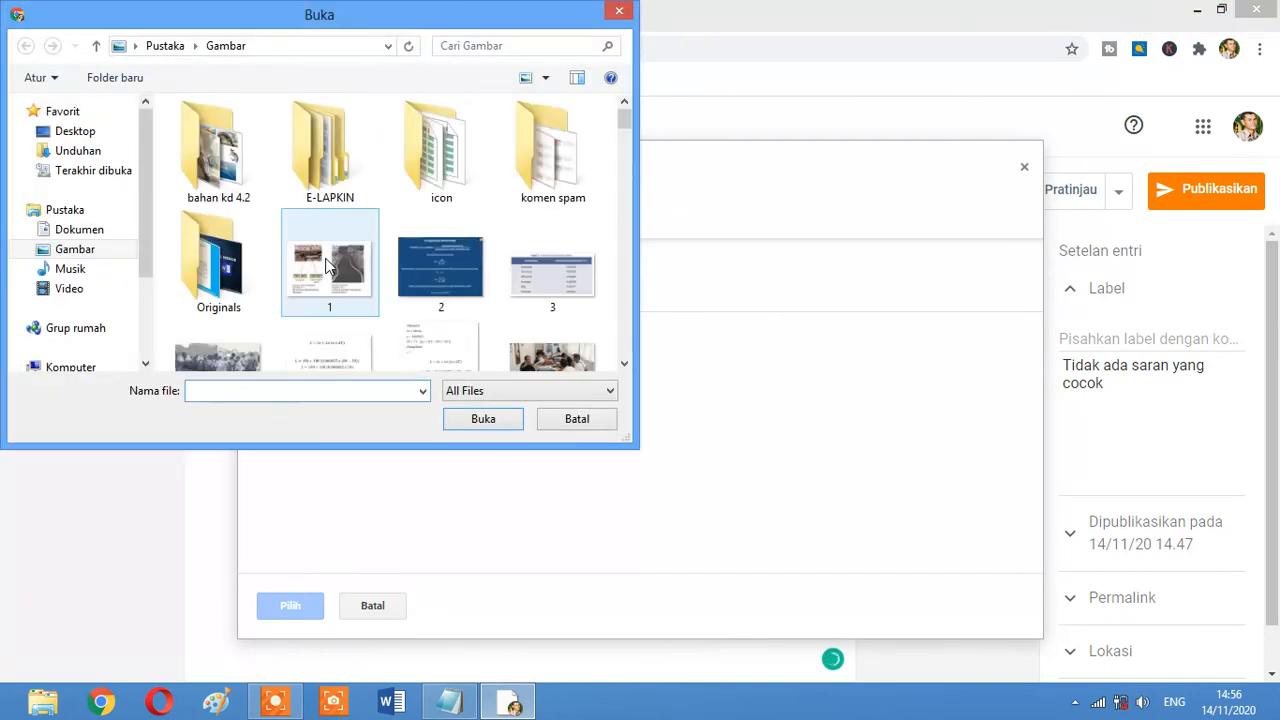
pyautogui.click(428, 274)
pyautogui.click(482, 420)
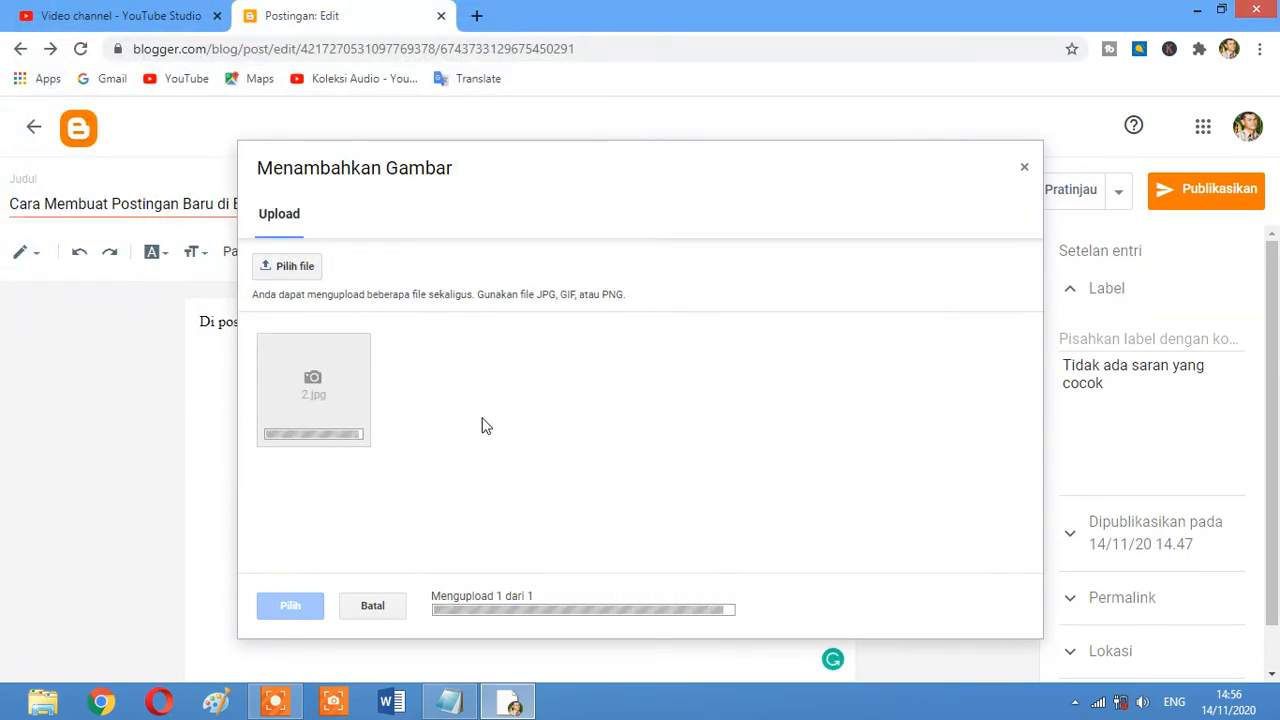
pyautogui.click(363, 392)
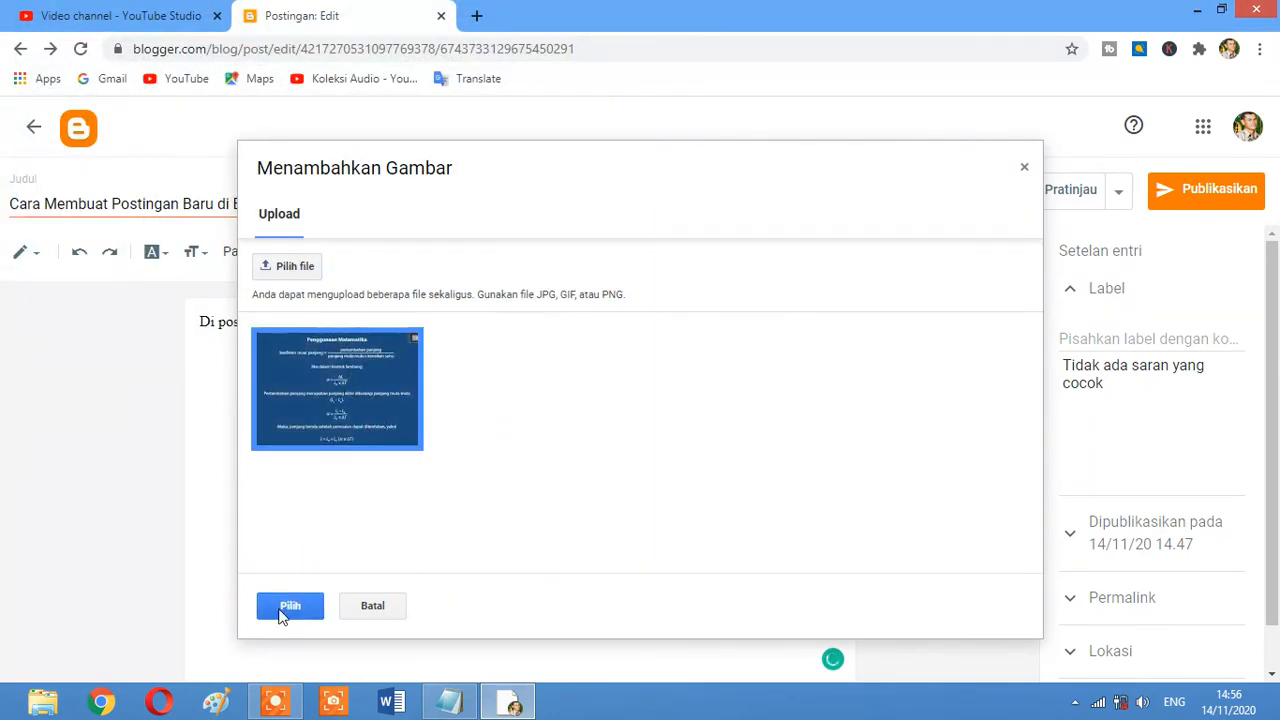
pyautogui.click(290, 606)
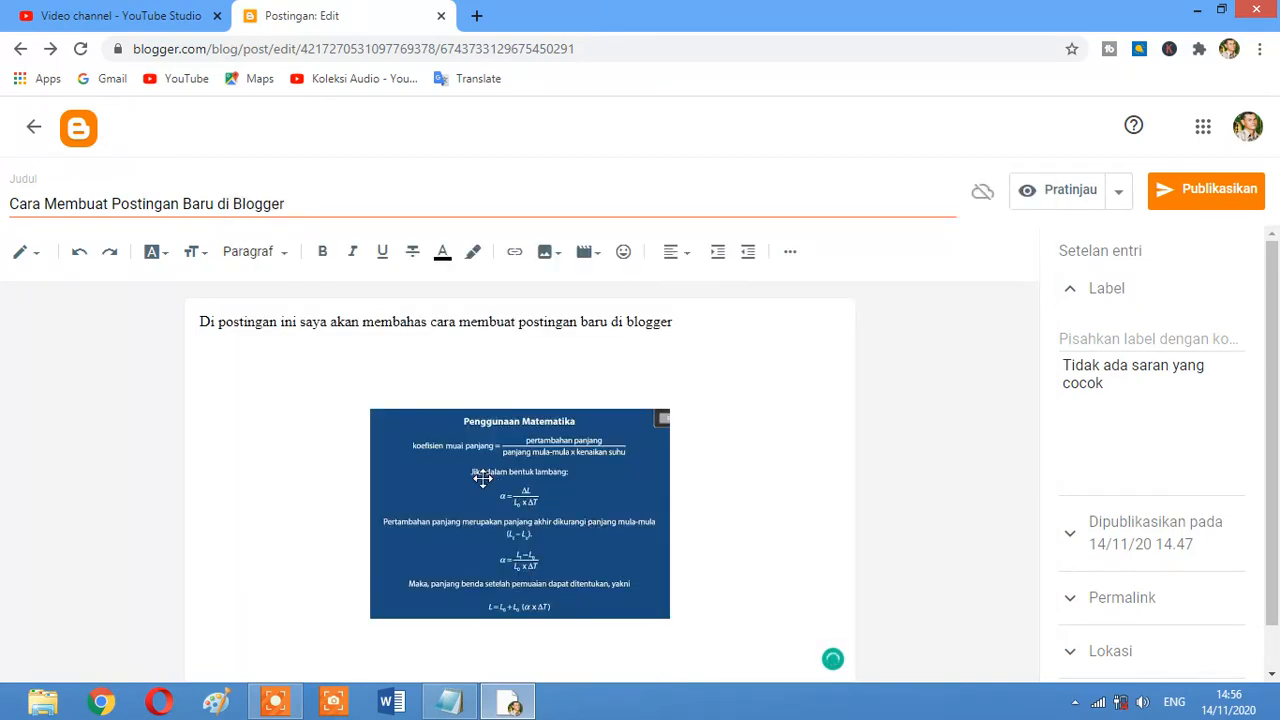
# Select the inserted image and show its size options without changing the size.
pyautogui.click(575, 455)
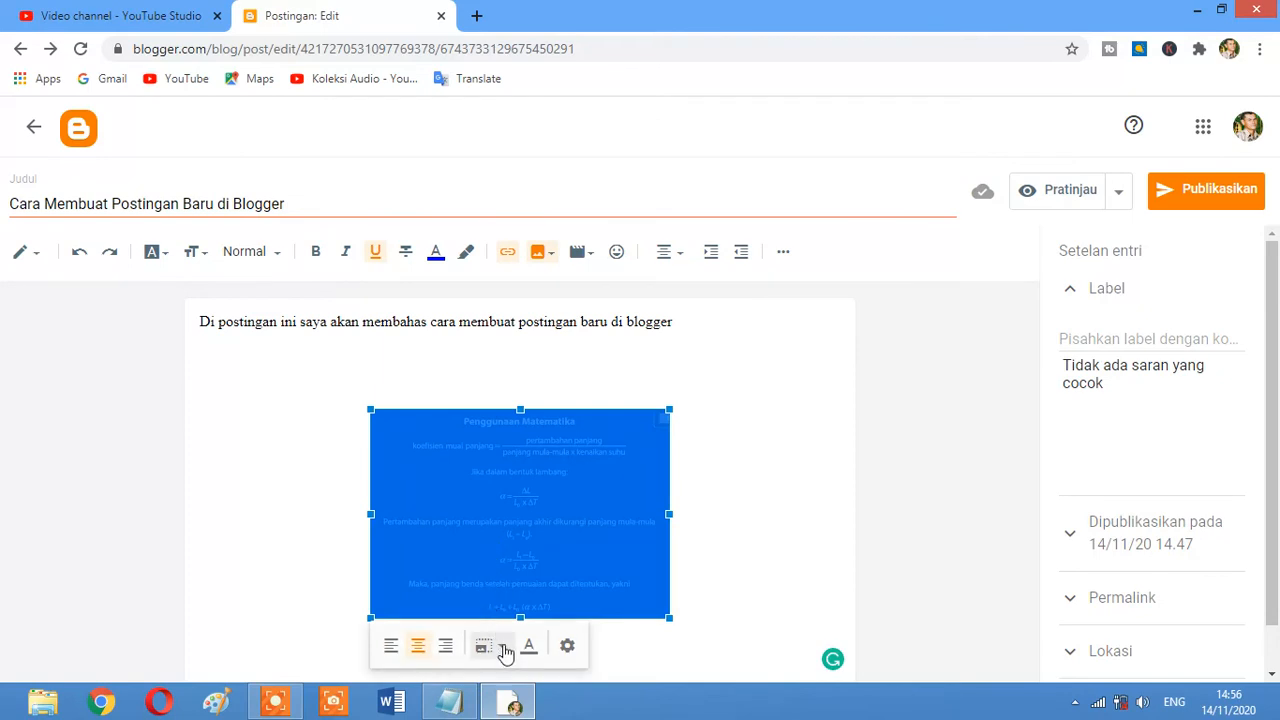
pyautogui.click(505, 650)
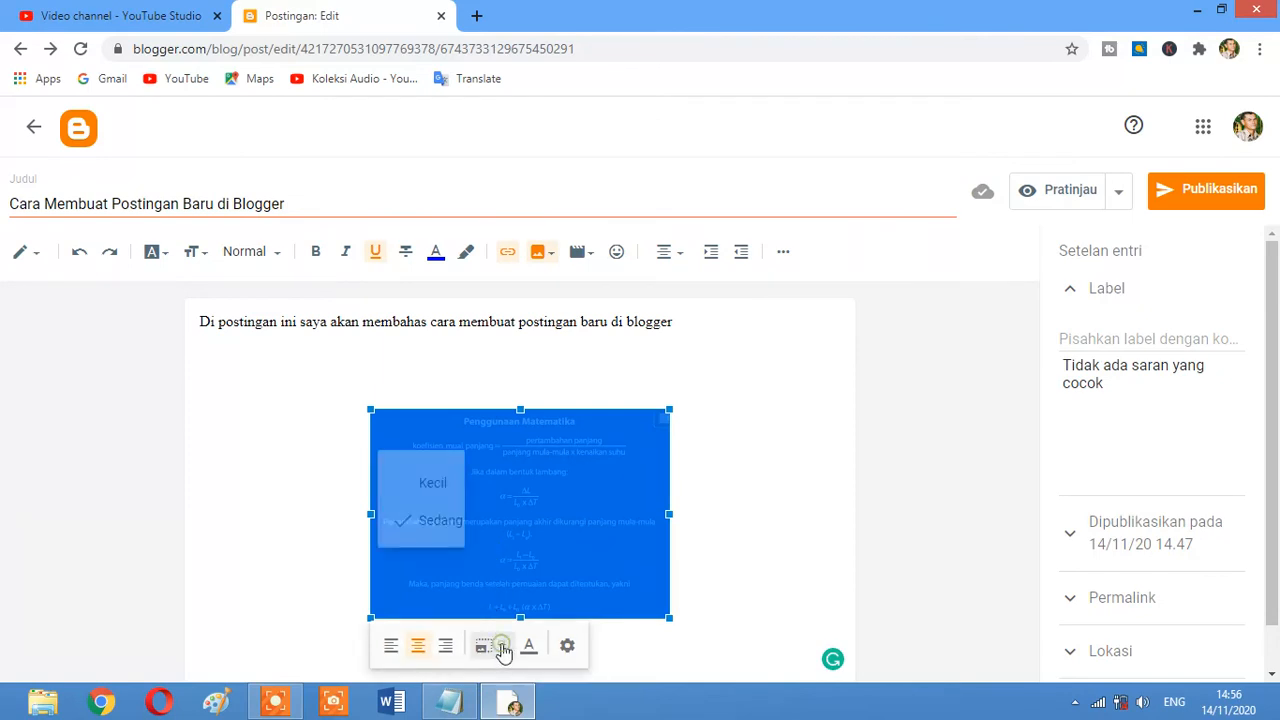
pyautogui.click(790, 609)
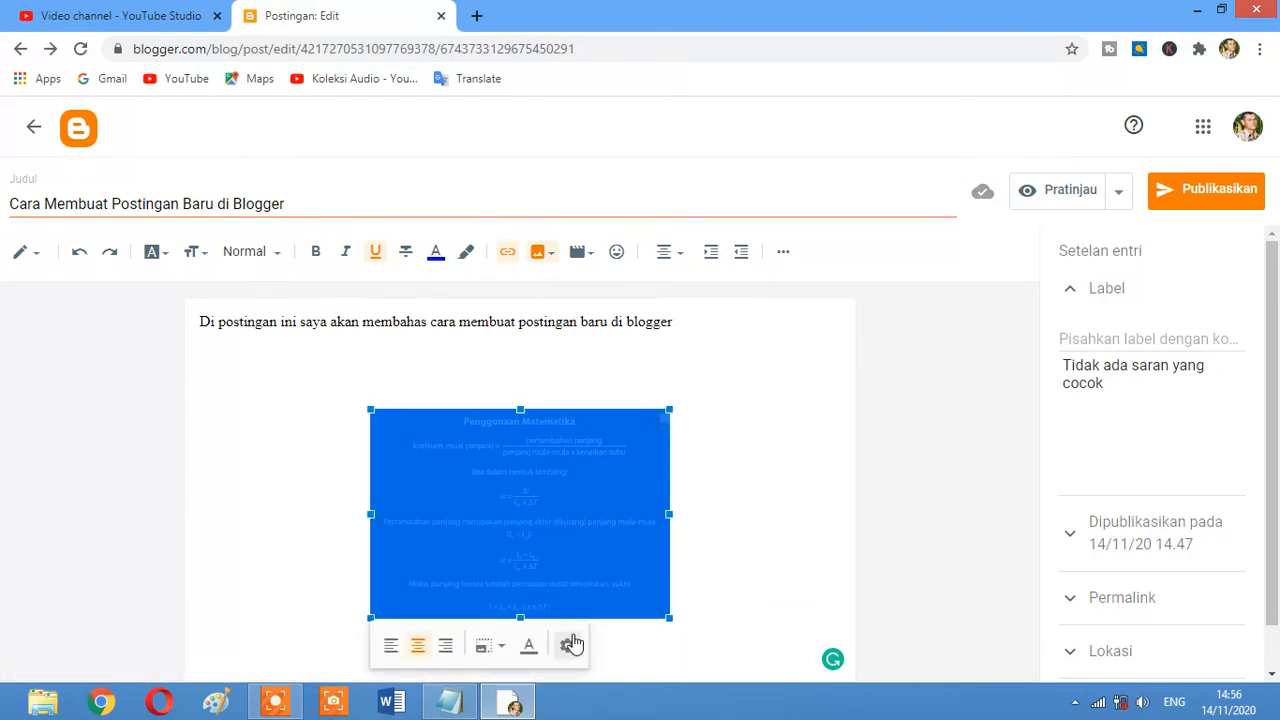
# Examine the inserted image's alternative text, title text and size settings, and close them without changes.
pyautogui.click(571, 644)
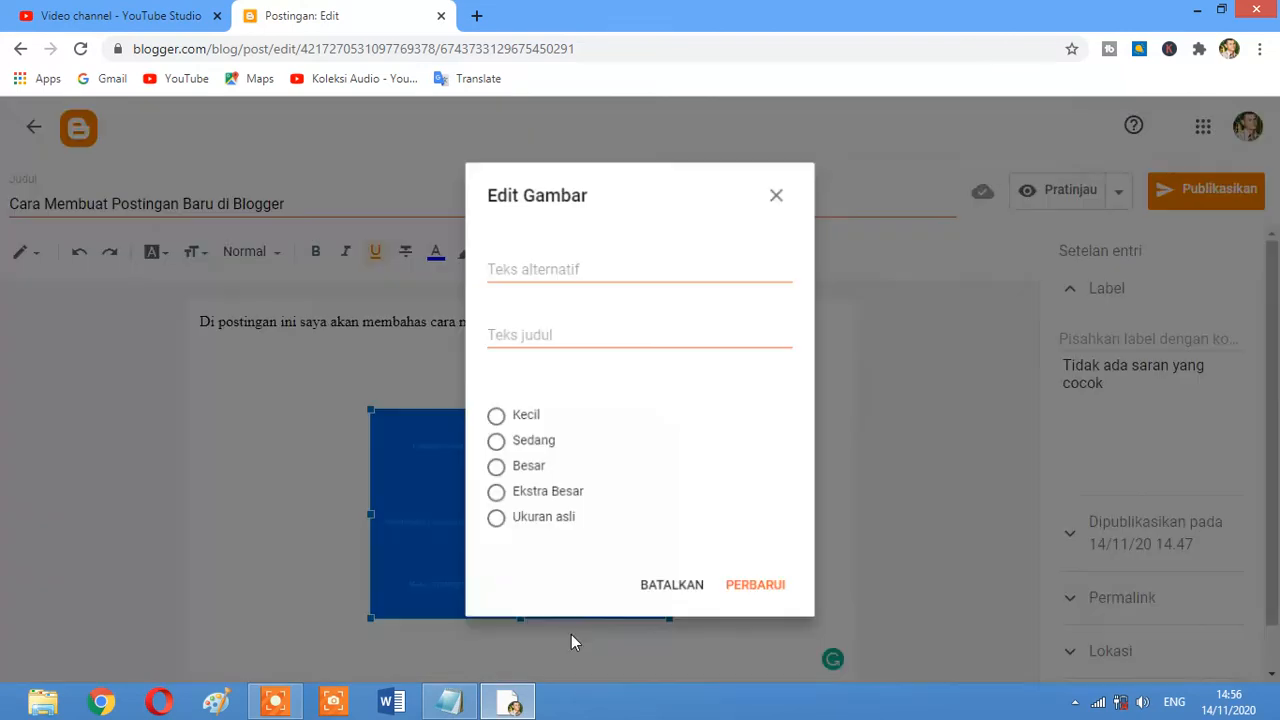
pyautogui.click(507, 333)
pyautogui.click(508, 268)
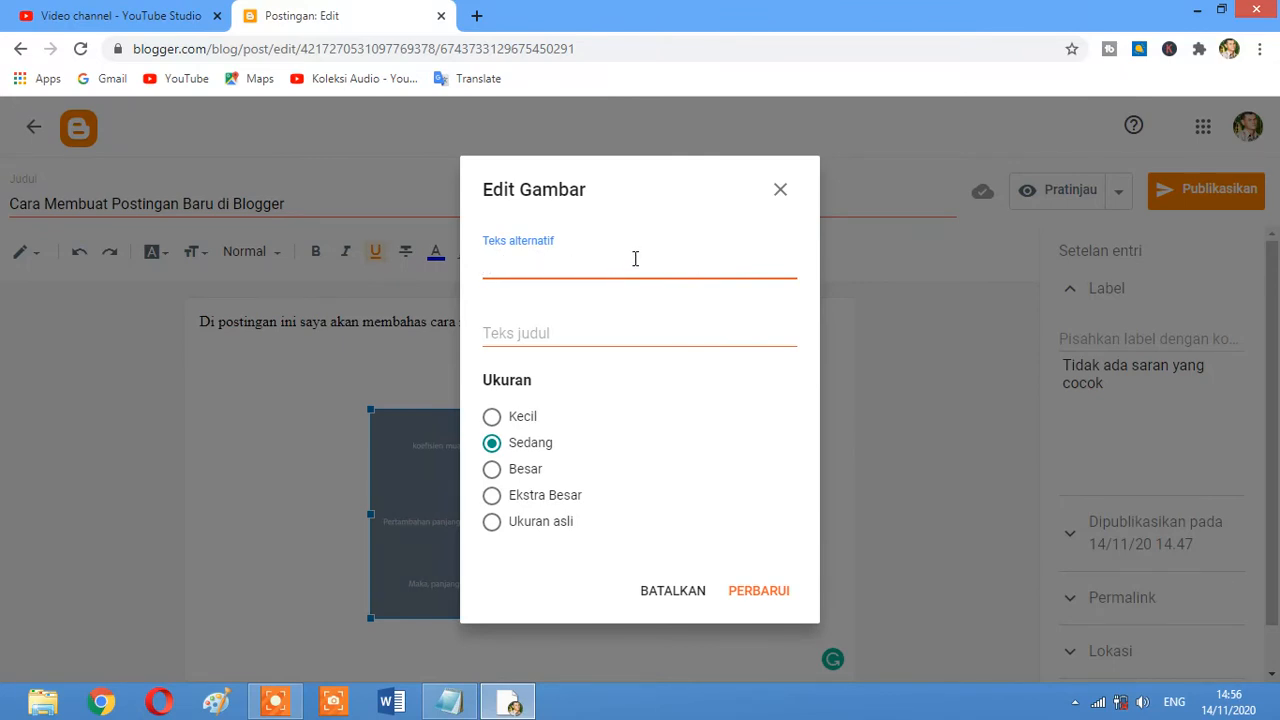
pyautogui.click(777, 265)
pyautogui.click(545, 323)
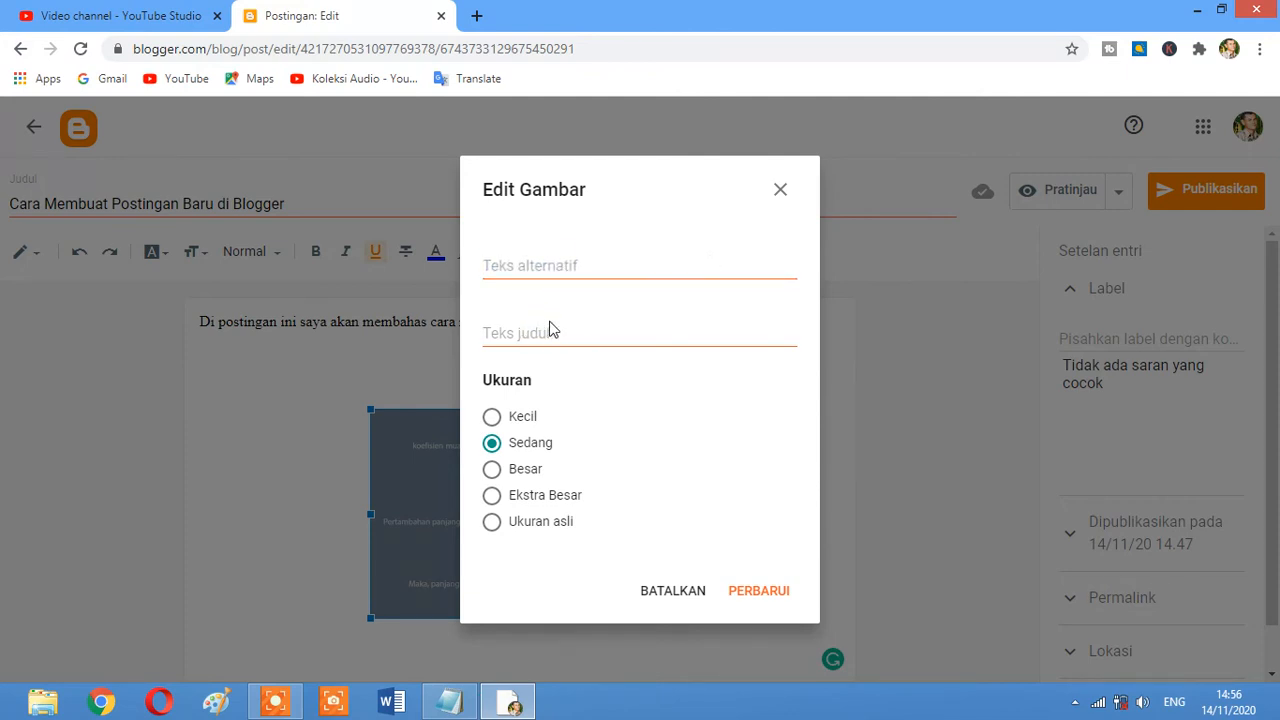
pyautogui.click(545, 332)
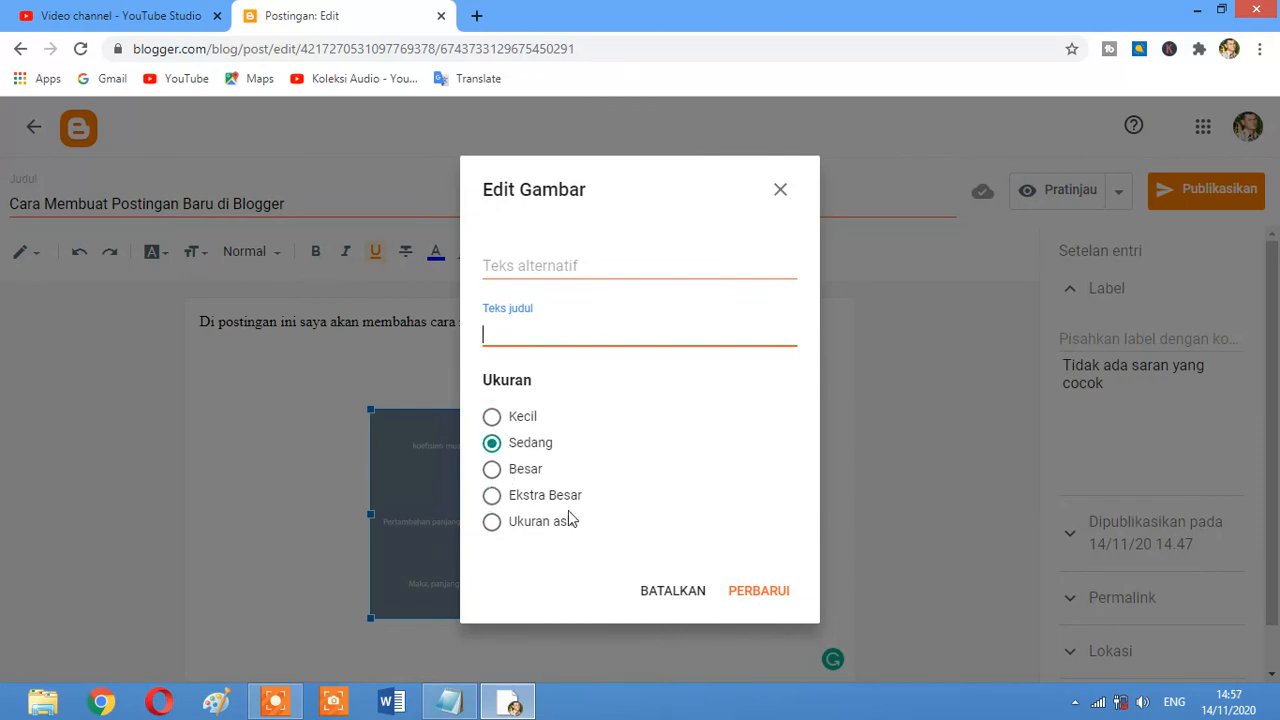
pyautogui.click(672, 591)
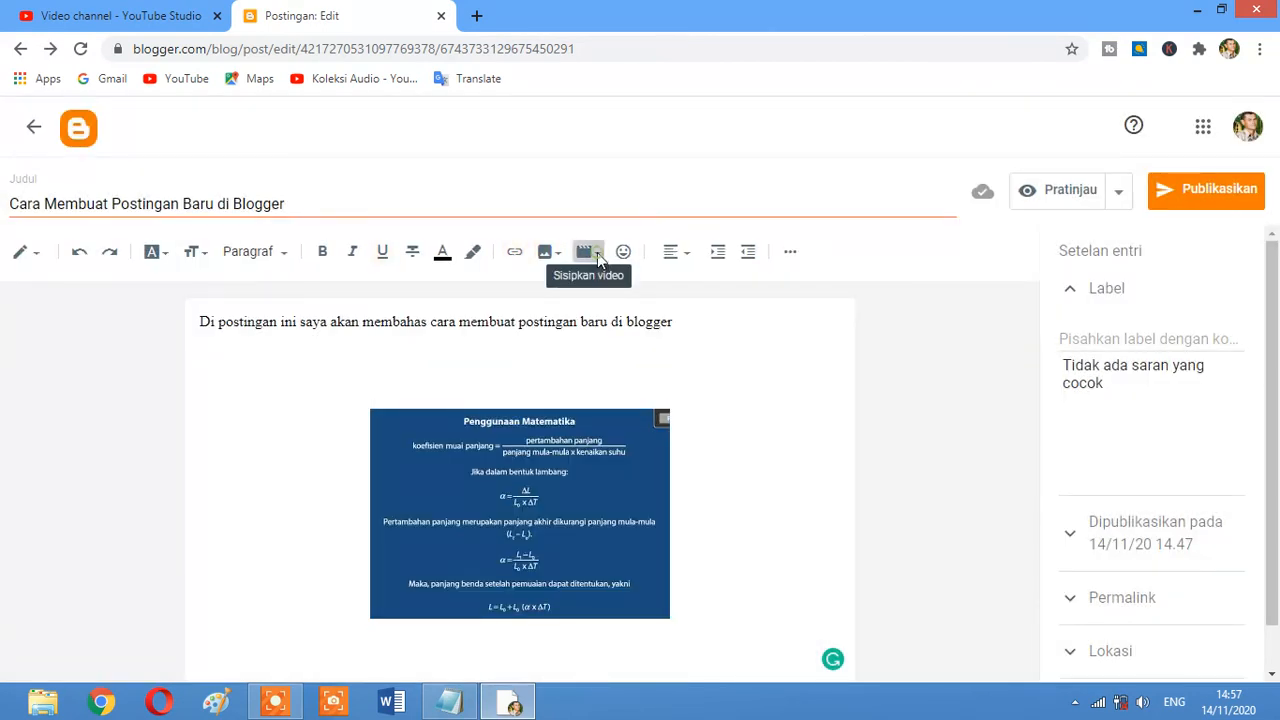
# Add a line below the image and look at the available sources for inserting a video.
pyautogui.click(592, 254)
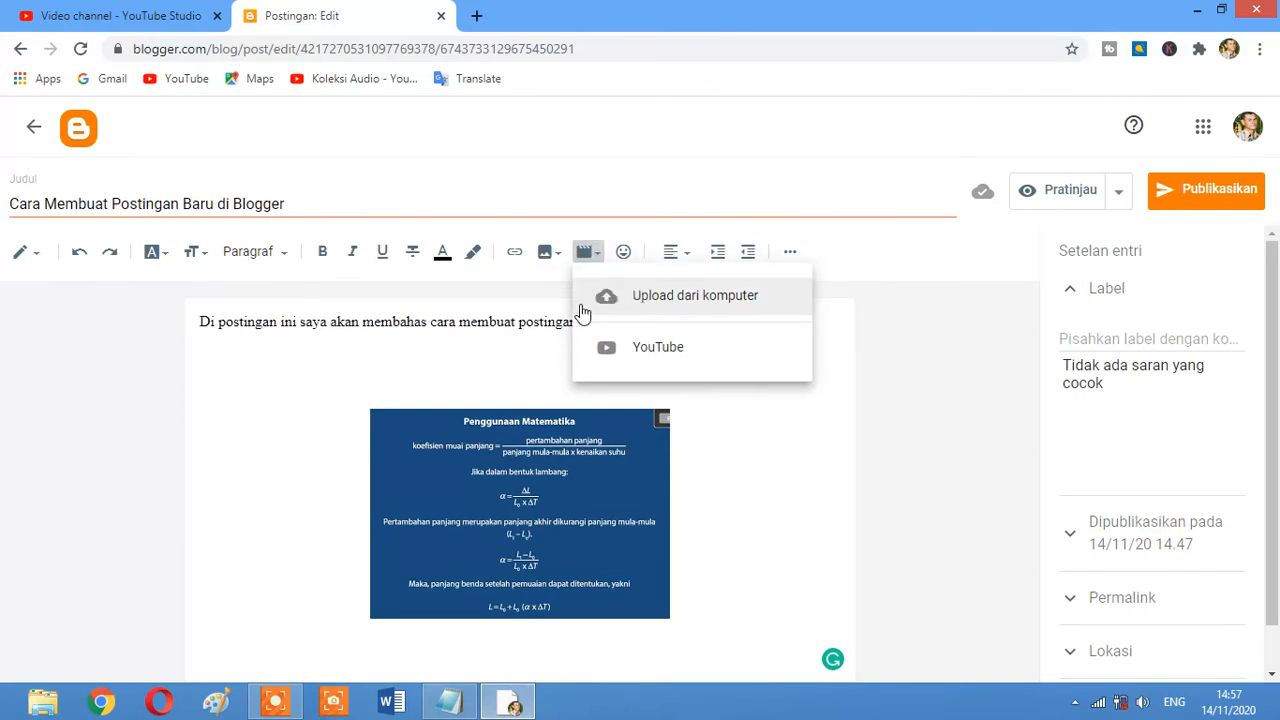
pyautogui.click(483, 365)
pyautogui.click(712, 647)
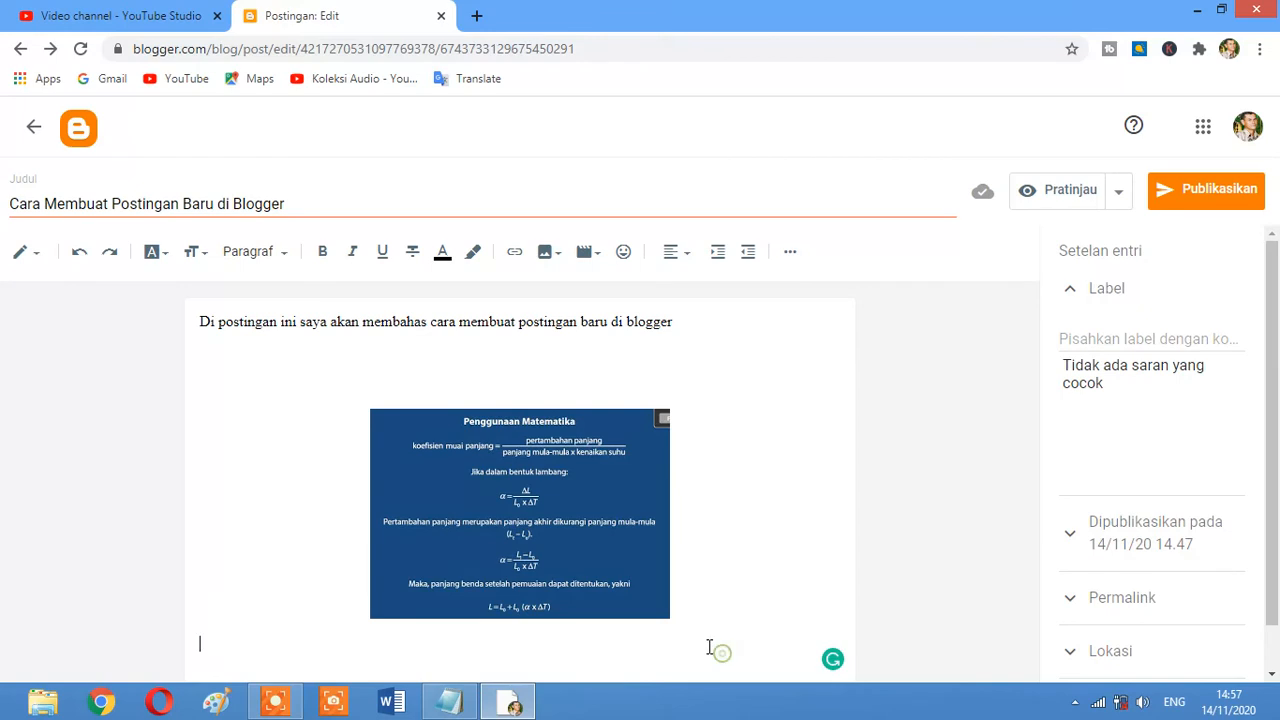
pyautogui.press('Return')
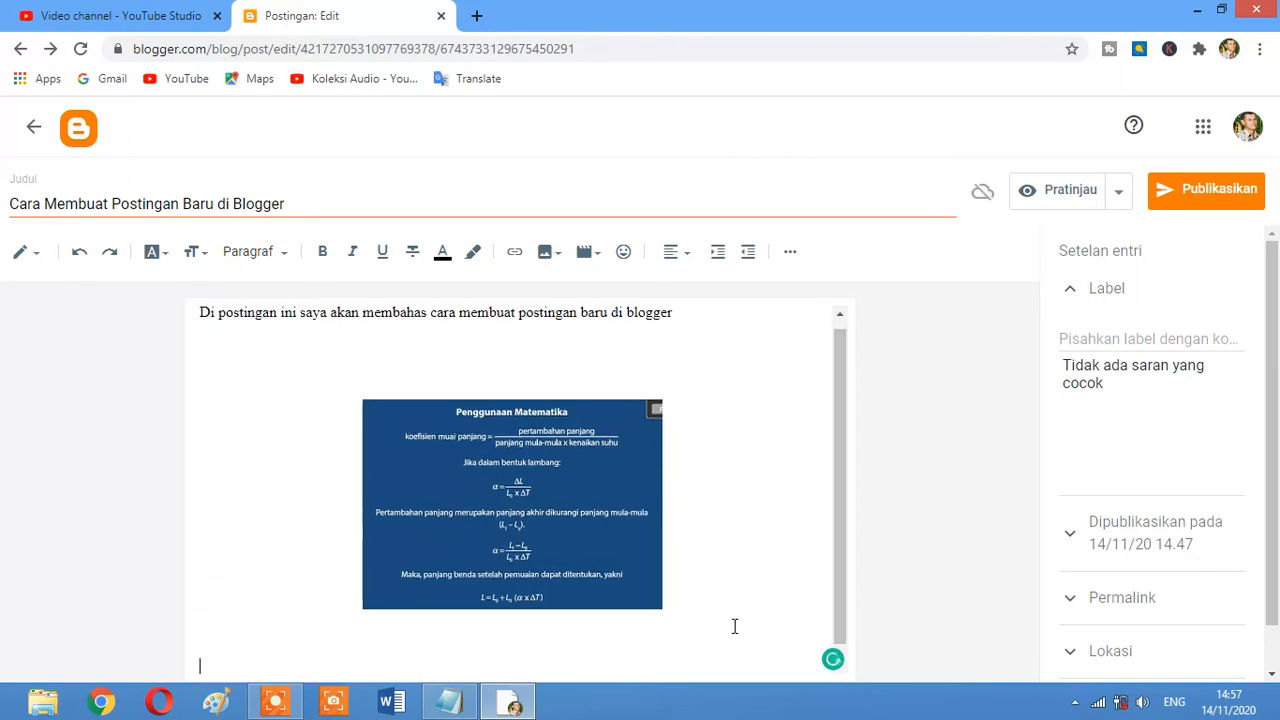
pyautogui.click(590, 254)
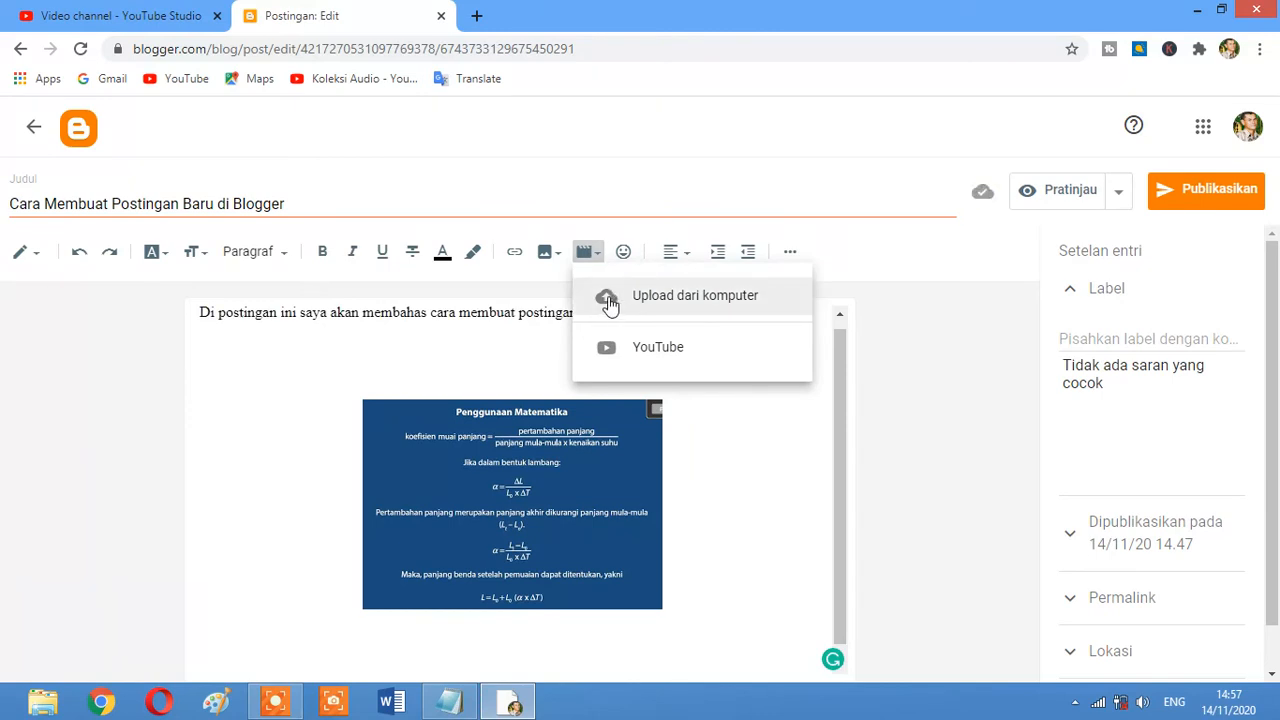
pyautogui.click(262, 665)
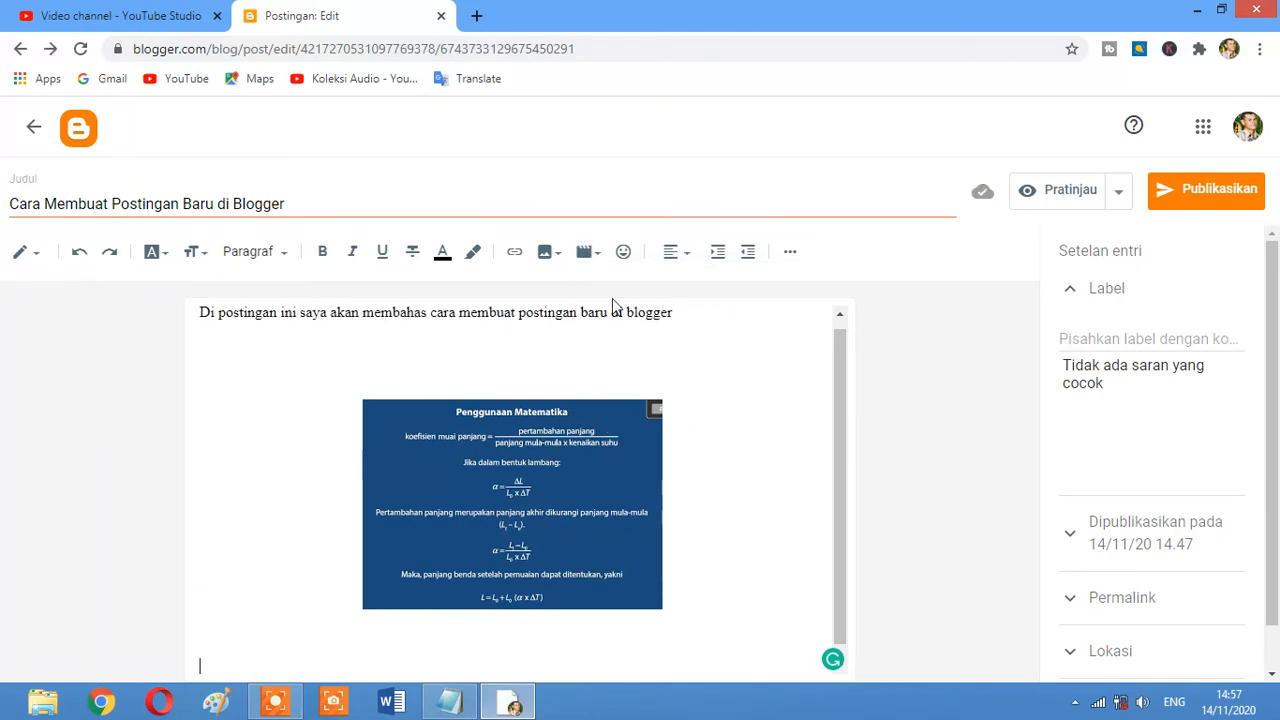
# Search YouTube for "cara membuat artikel baru di blogger" as a video source for the post.
pyautogui.click(590, 256)
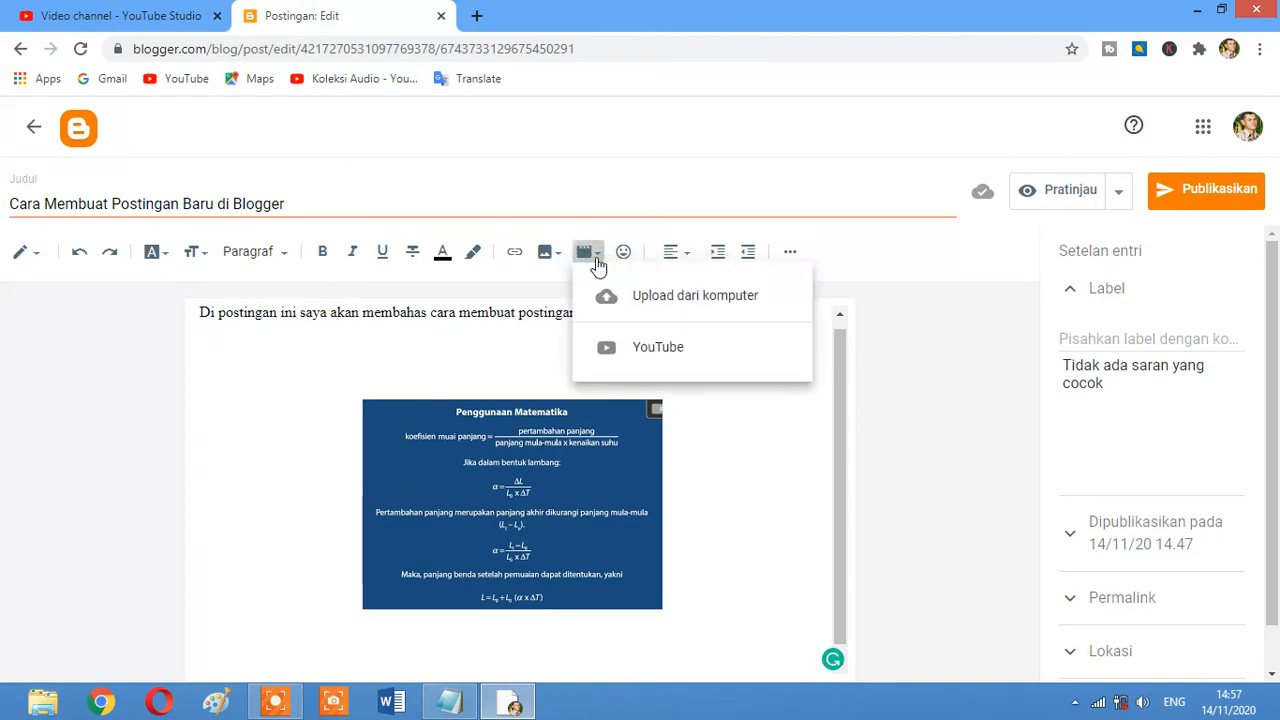
pyautogui.click(618, 362)
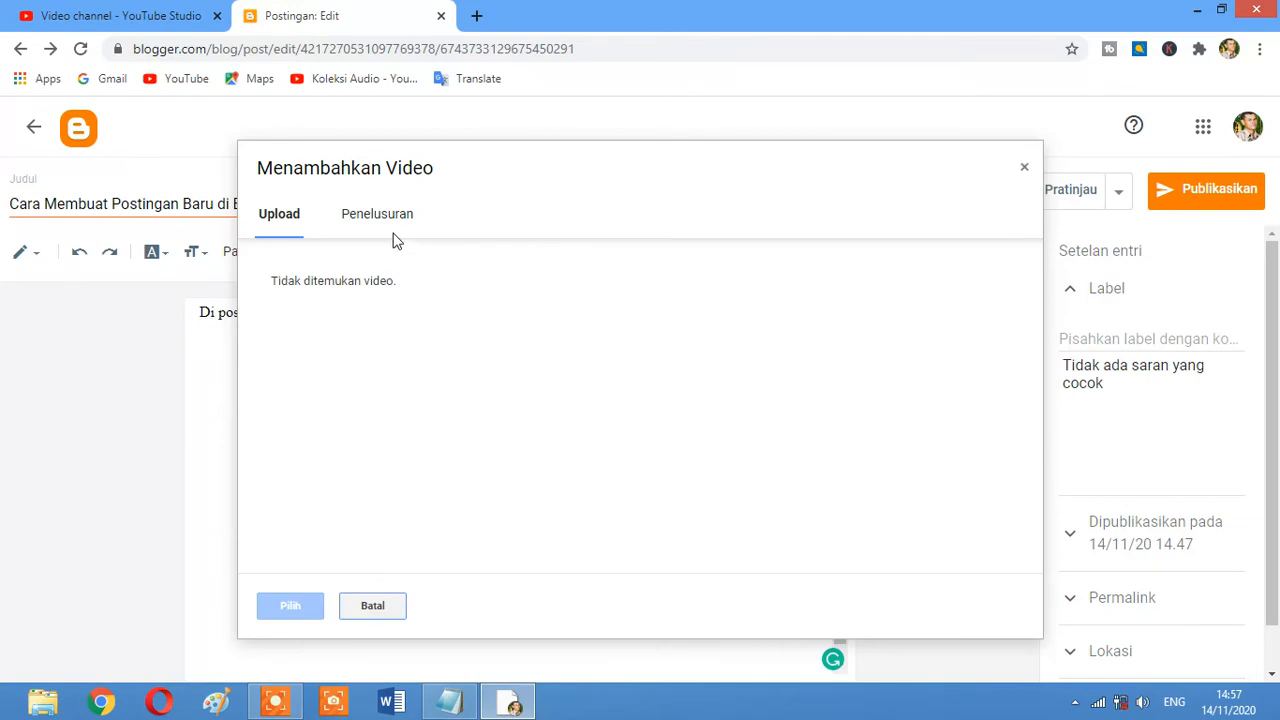
pyautogui.click(377, 222)
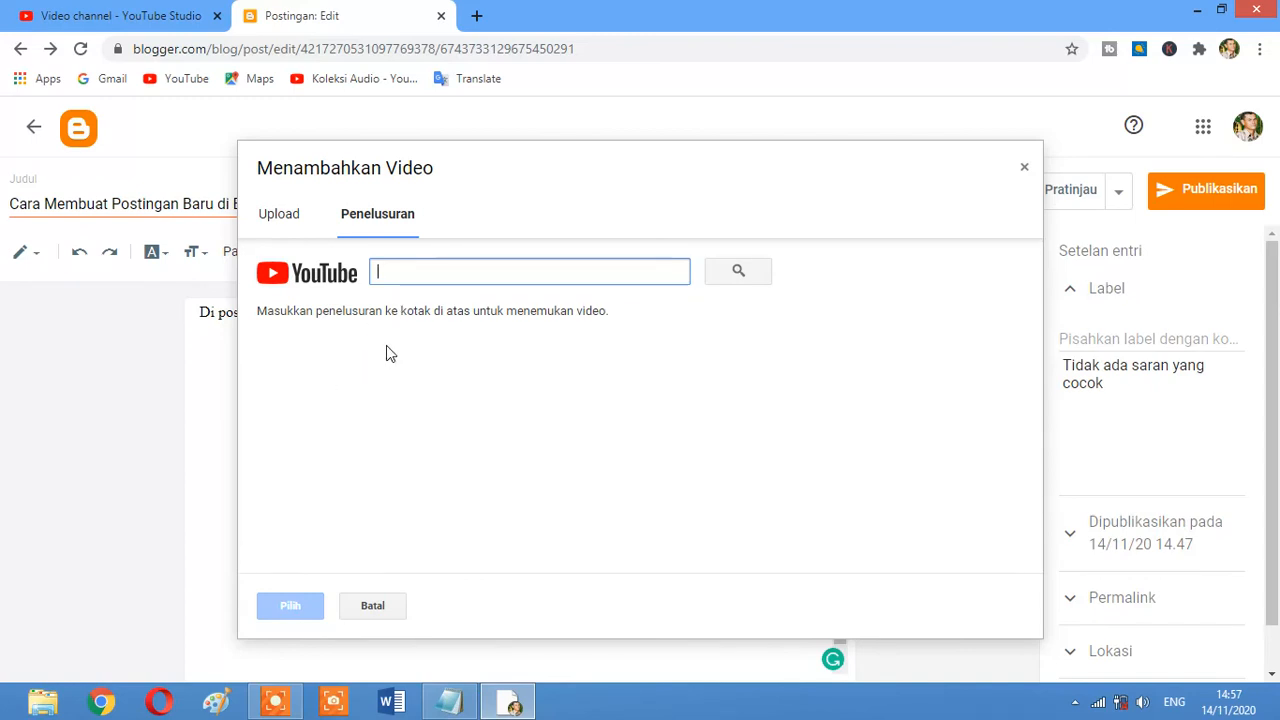
pyautogui.write('cara m')
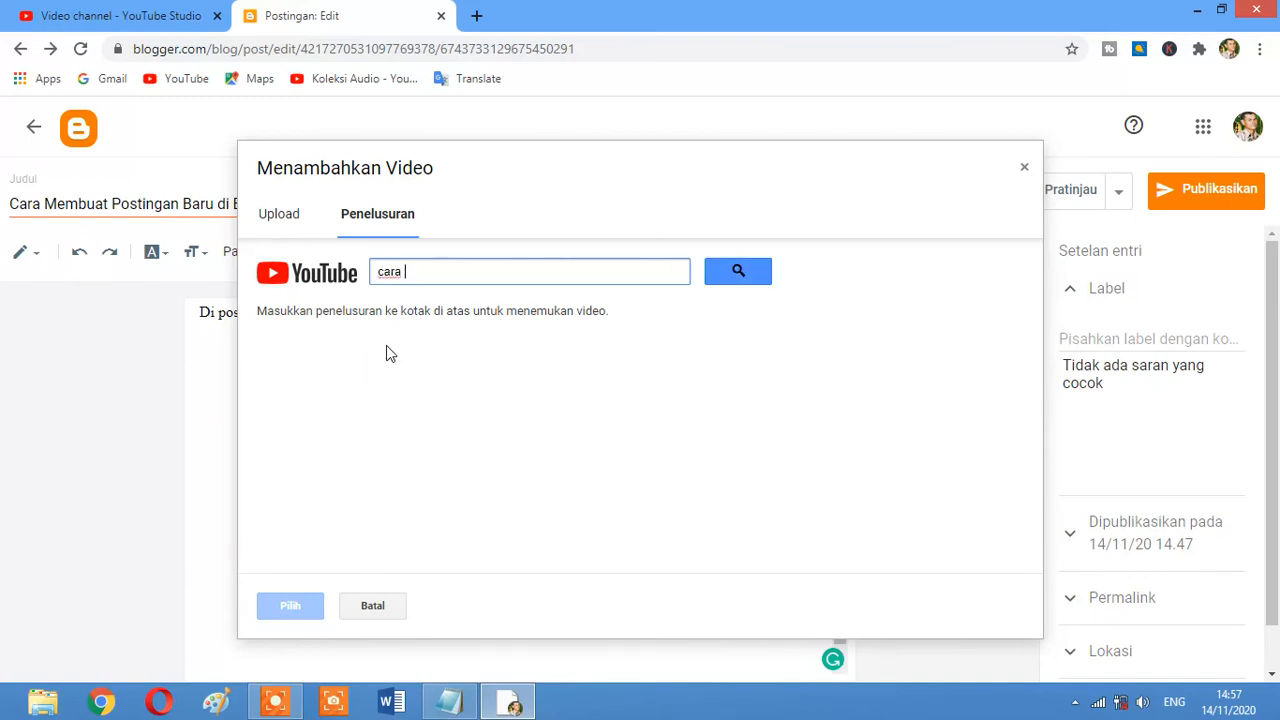
pyautogui.press('BackSpace')
pyautogui.write('em')
pyautogui.press('BackSpace')
pyautogui.press('BackSpace')
pyautogui.write('membuat artikel b')
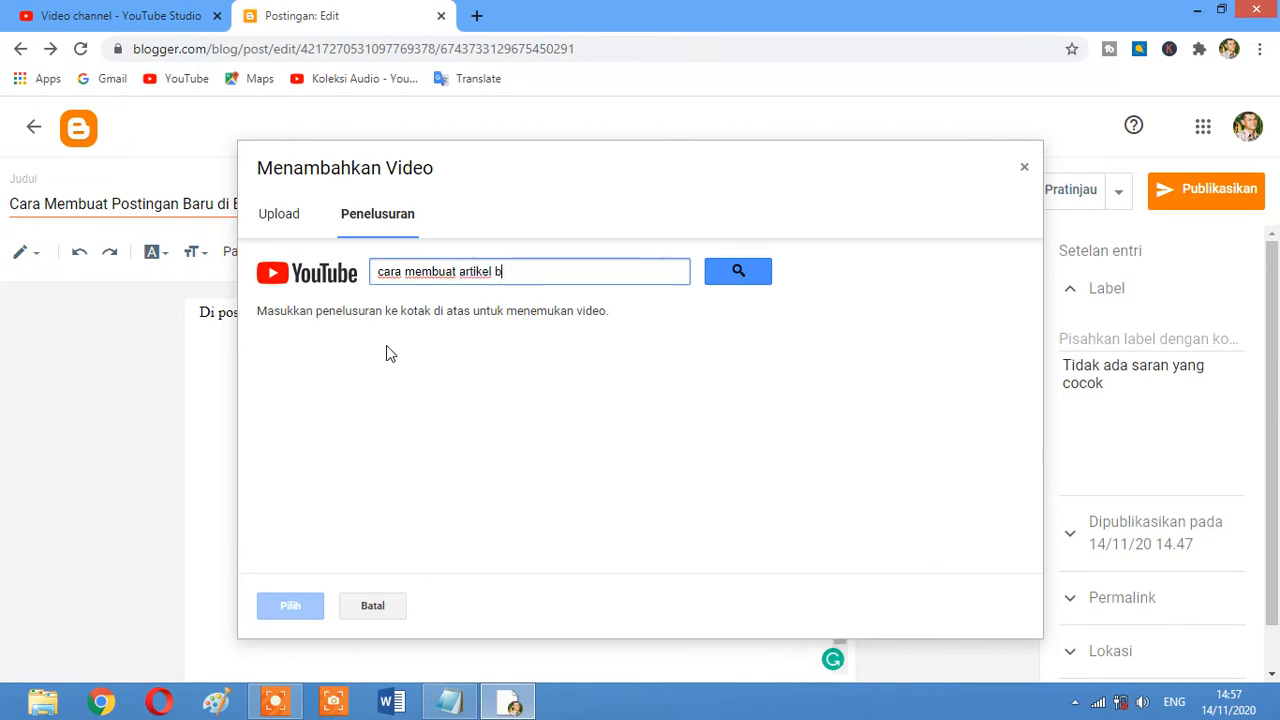
pyautogui.write('aru di blogger')
pyautogui.press('Return')
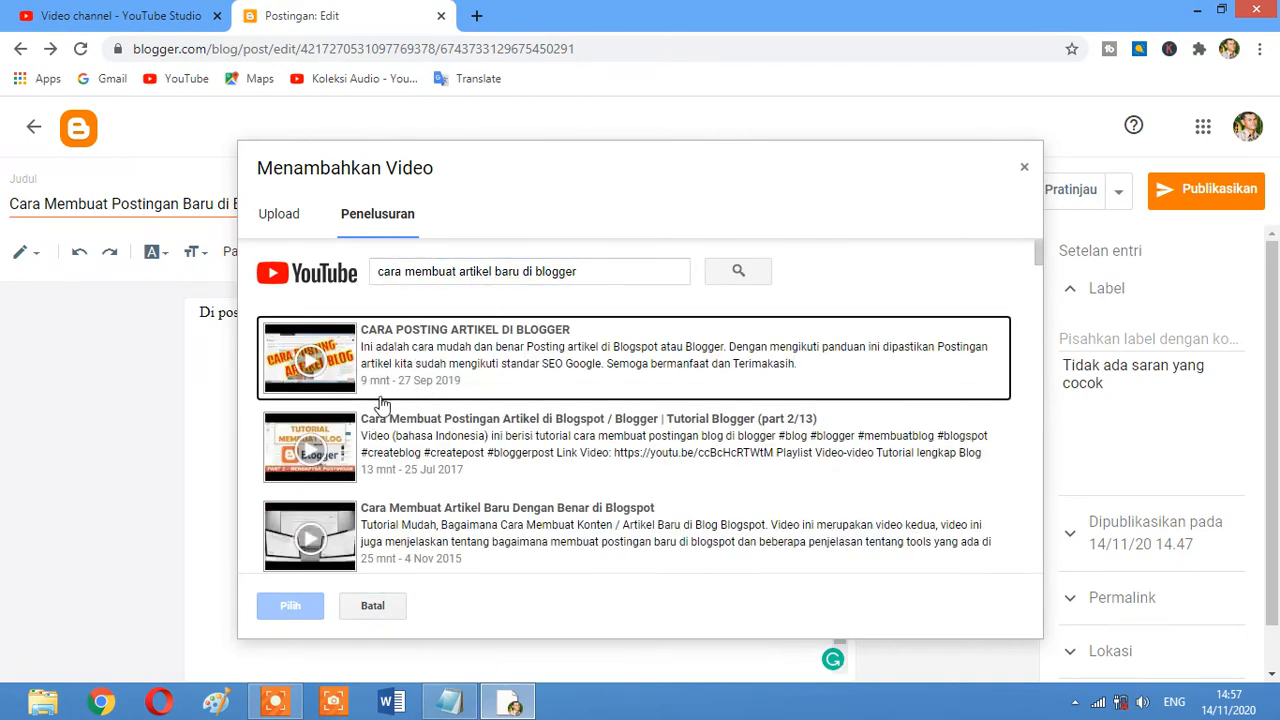
# Browse the found videos and the uploaded videos, and close the video selection without inserting one.
pyautogui.scroll(-2, 245, 373)
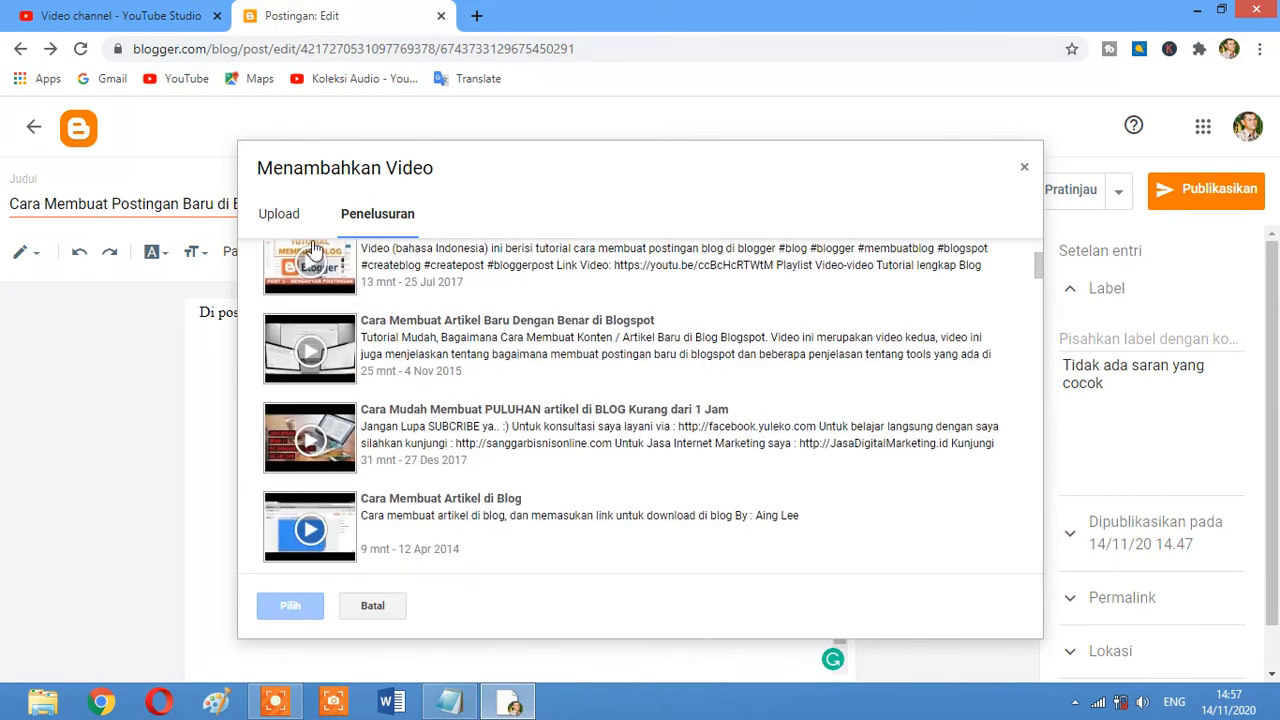
pyautogui.click(274, 214)
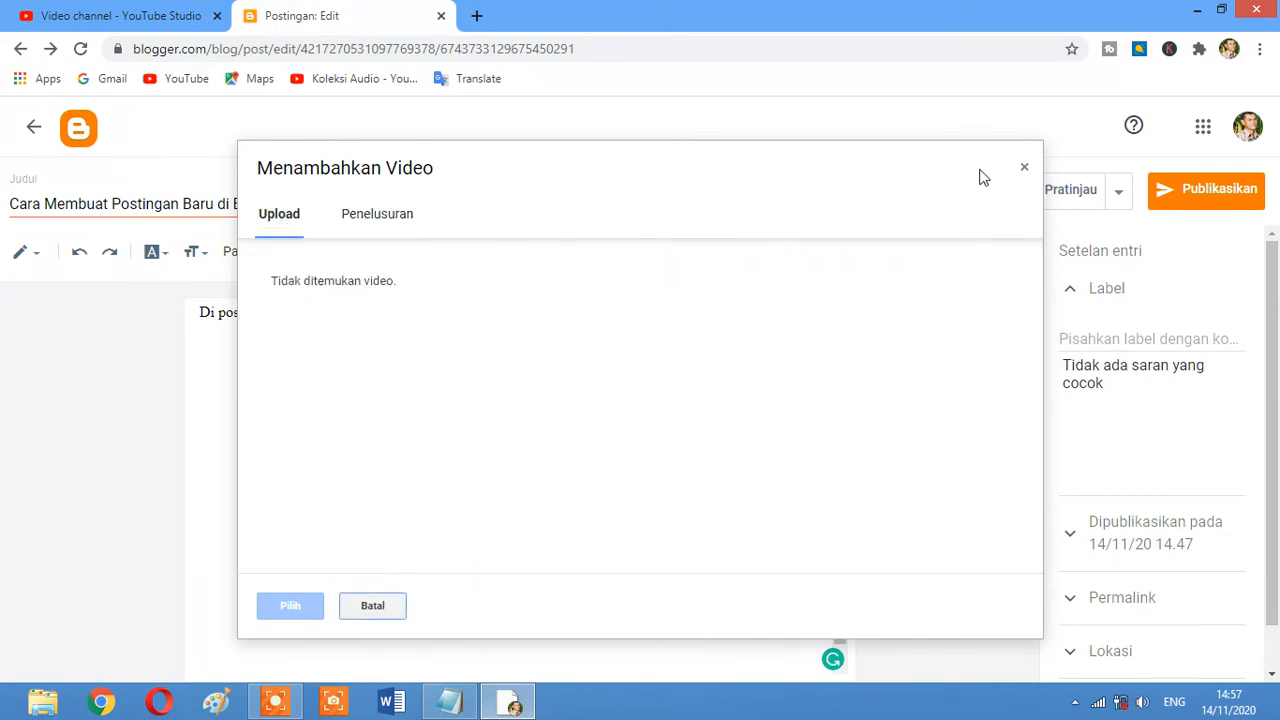
pyautogui.click(1023, 168)
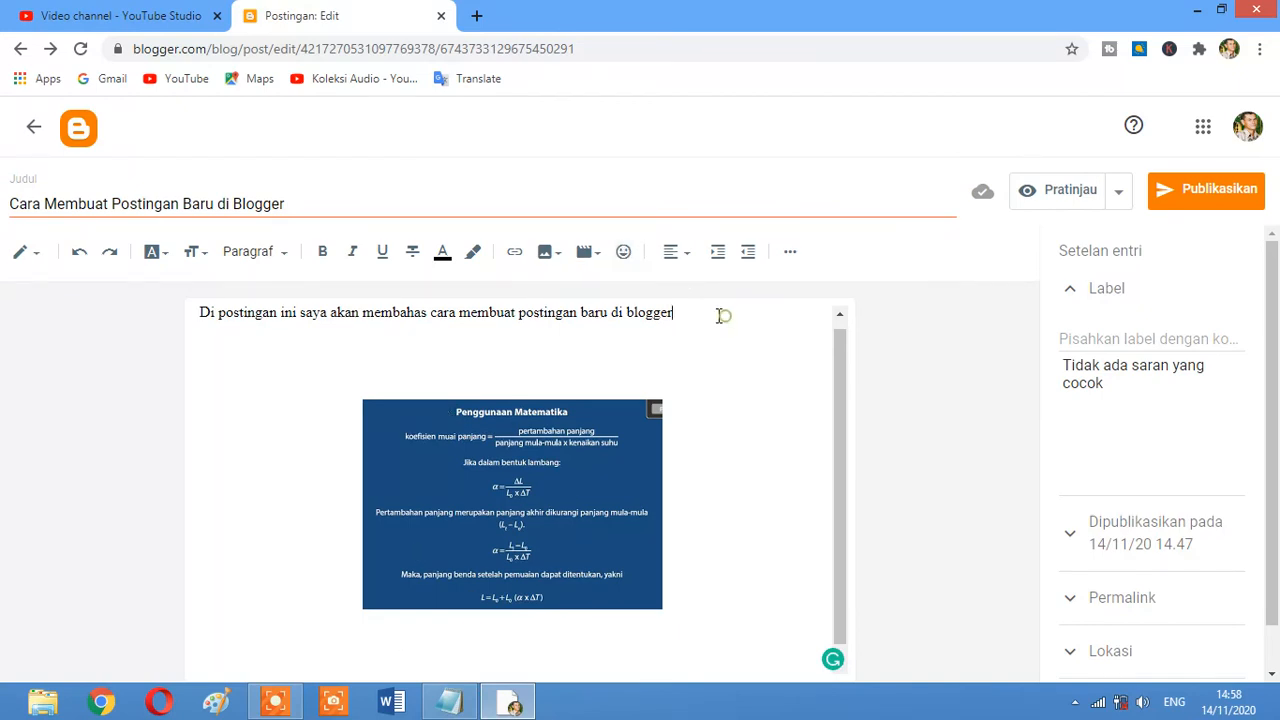
# End the introductory sentence with a full stop, and look at the special character categories without inserting one.
pyautogui.write('.')
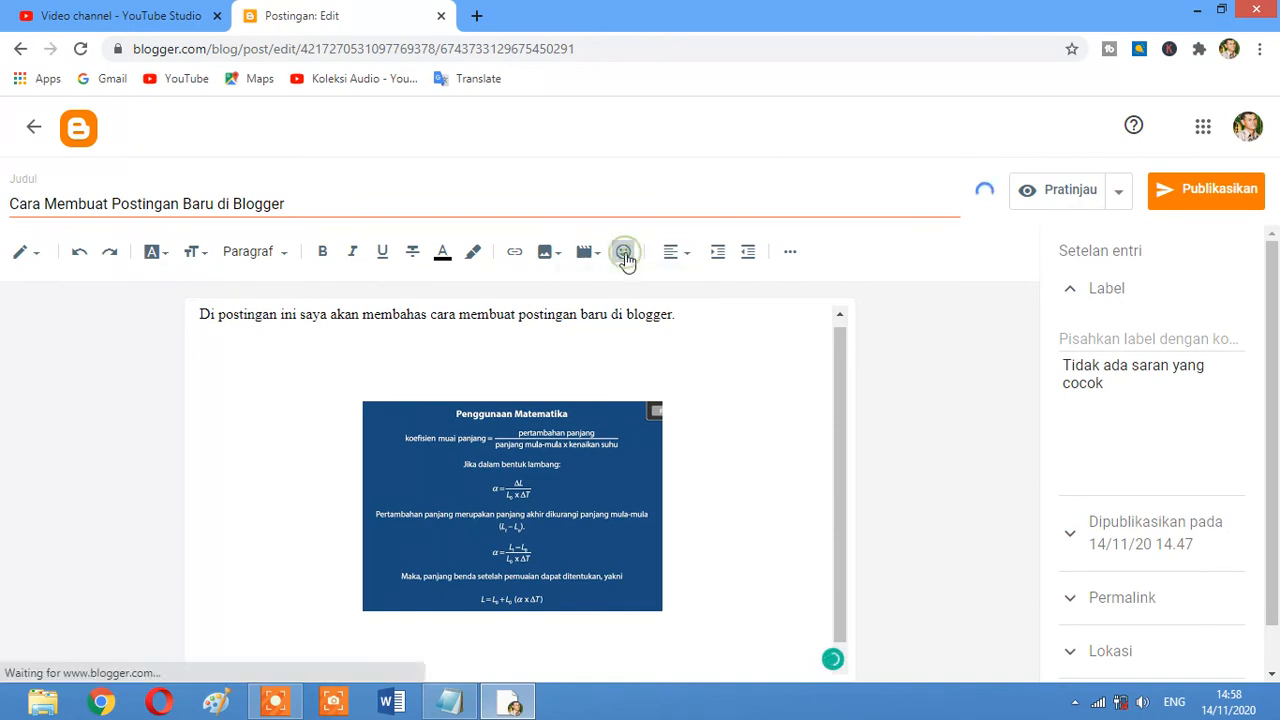
pyautogui.click(624, 253)
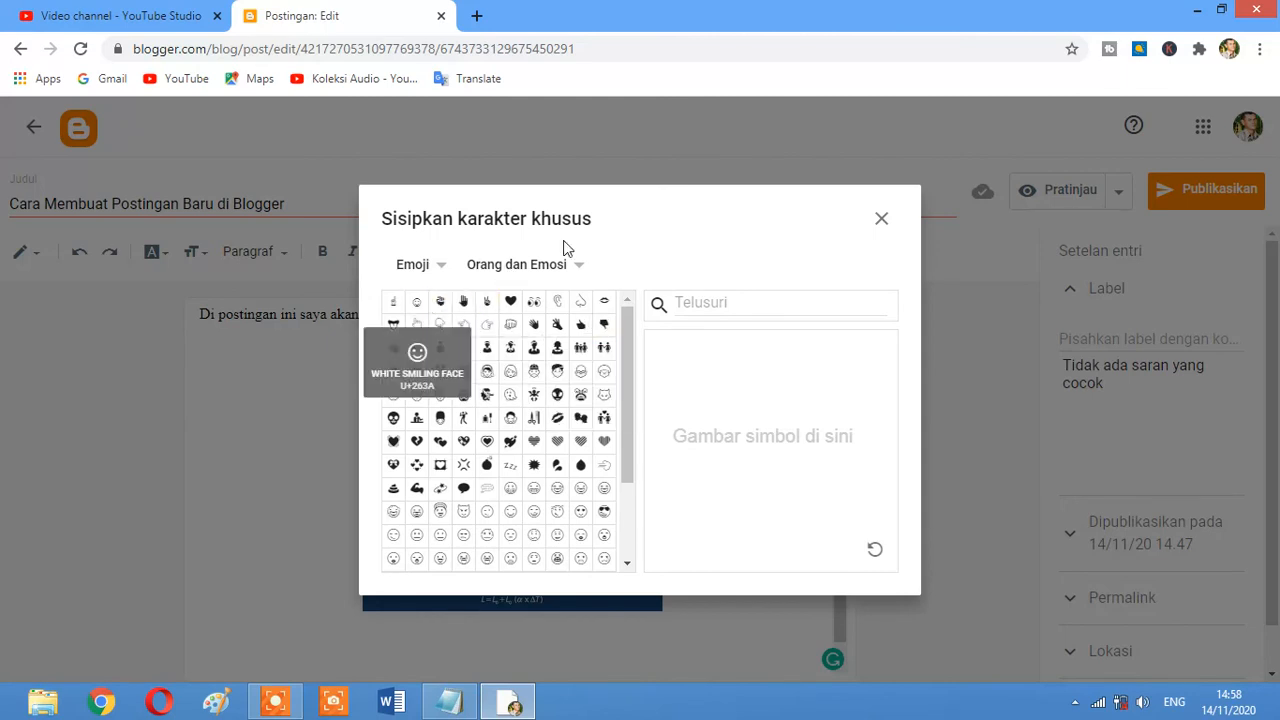
pyautogui.click(444, 272)
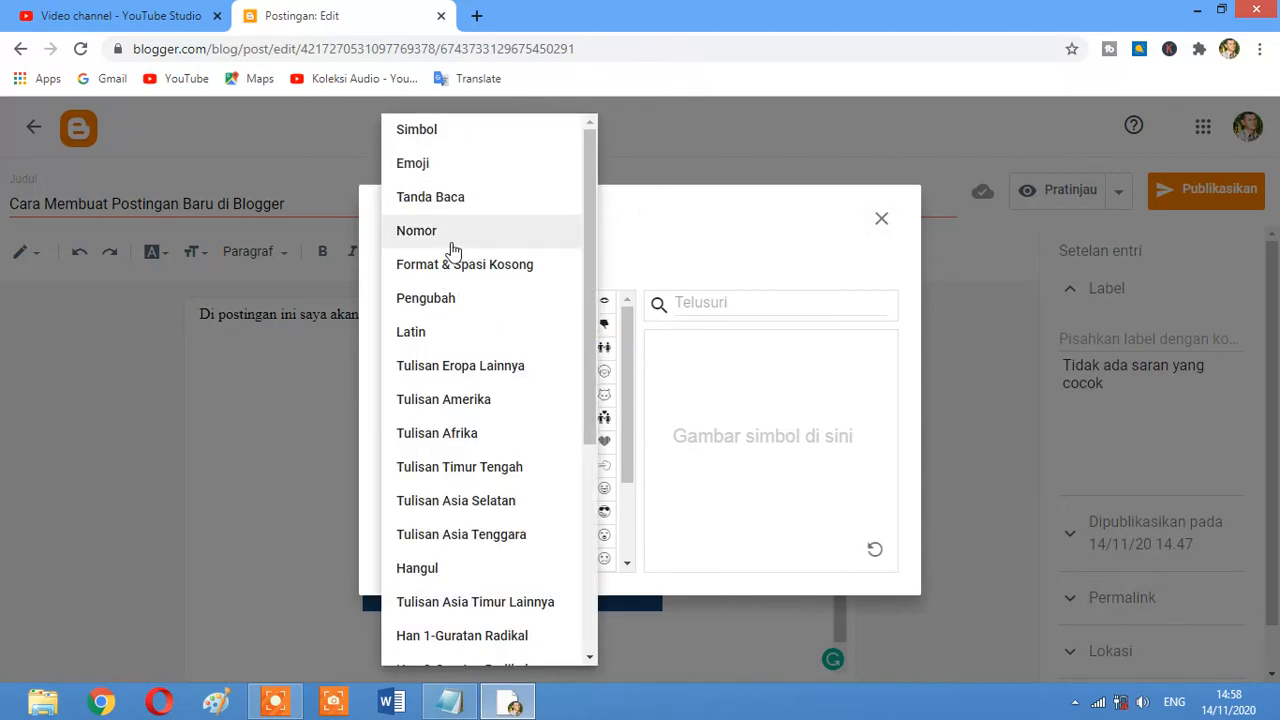
pyautogui.click(765, 255)
pyautogui.click(881, 218)
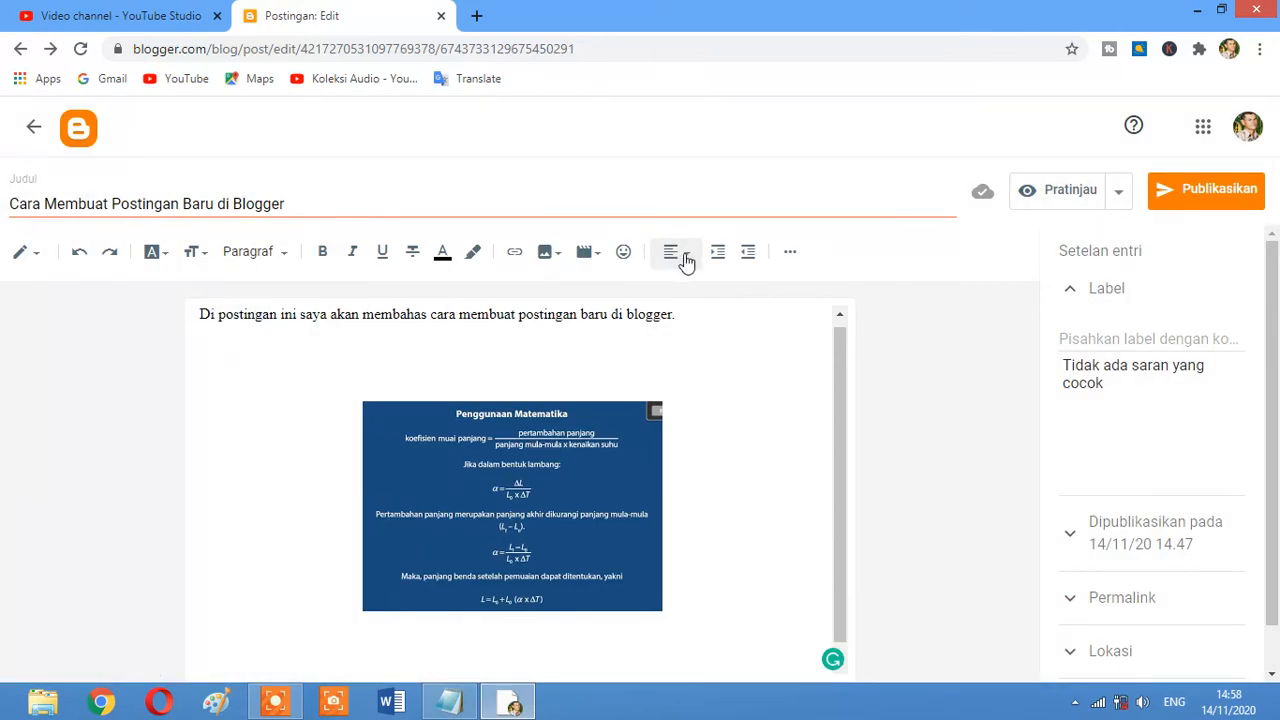
# Look at the alignment options and centre the introductory sentence.
pyautogui.click(680, 255)
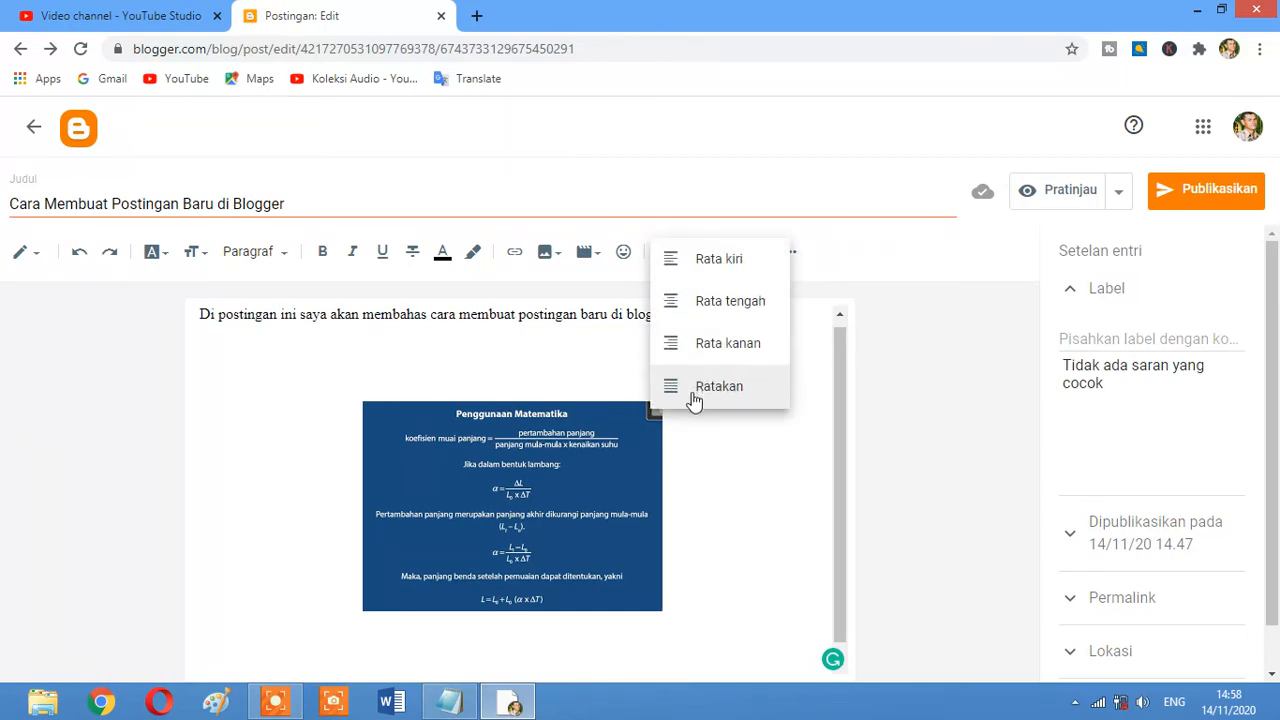
pyautogui.click(566, 304)
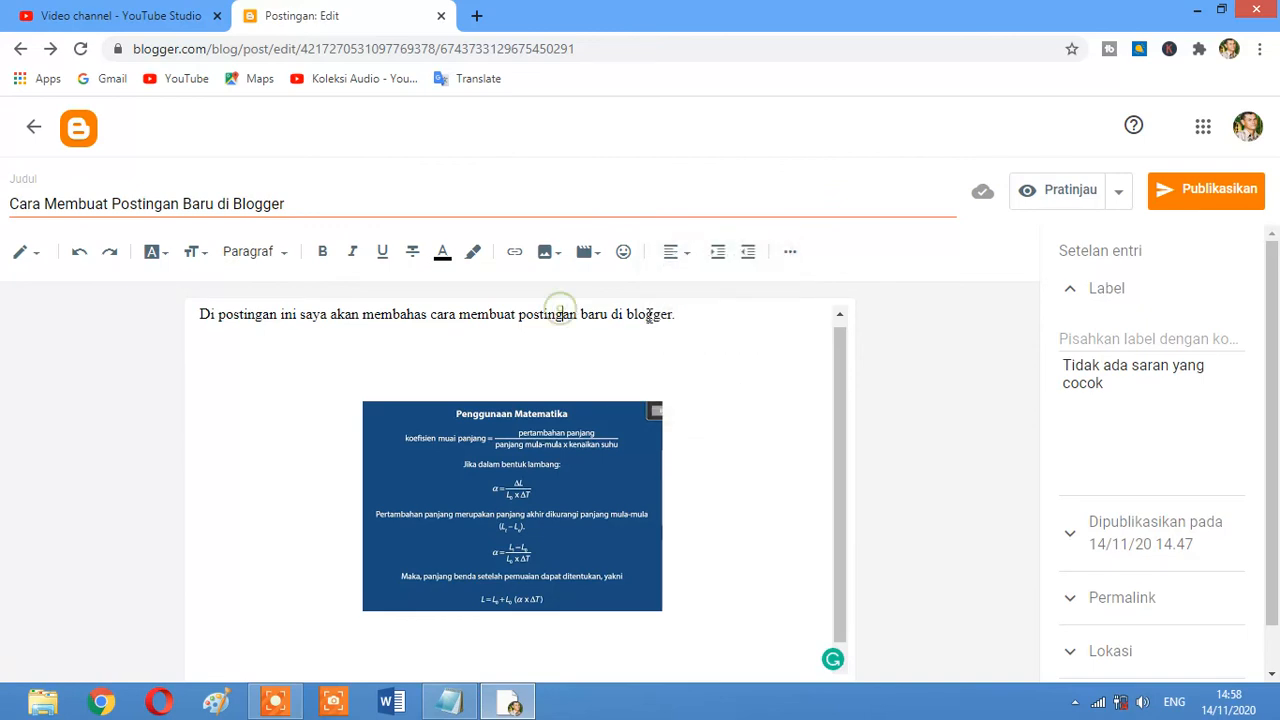
pyautogui.click(680, 258)
pyautogui.click(688, 266)
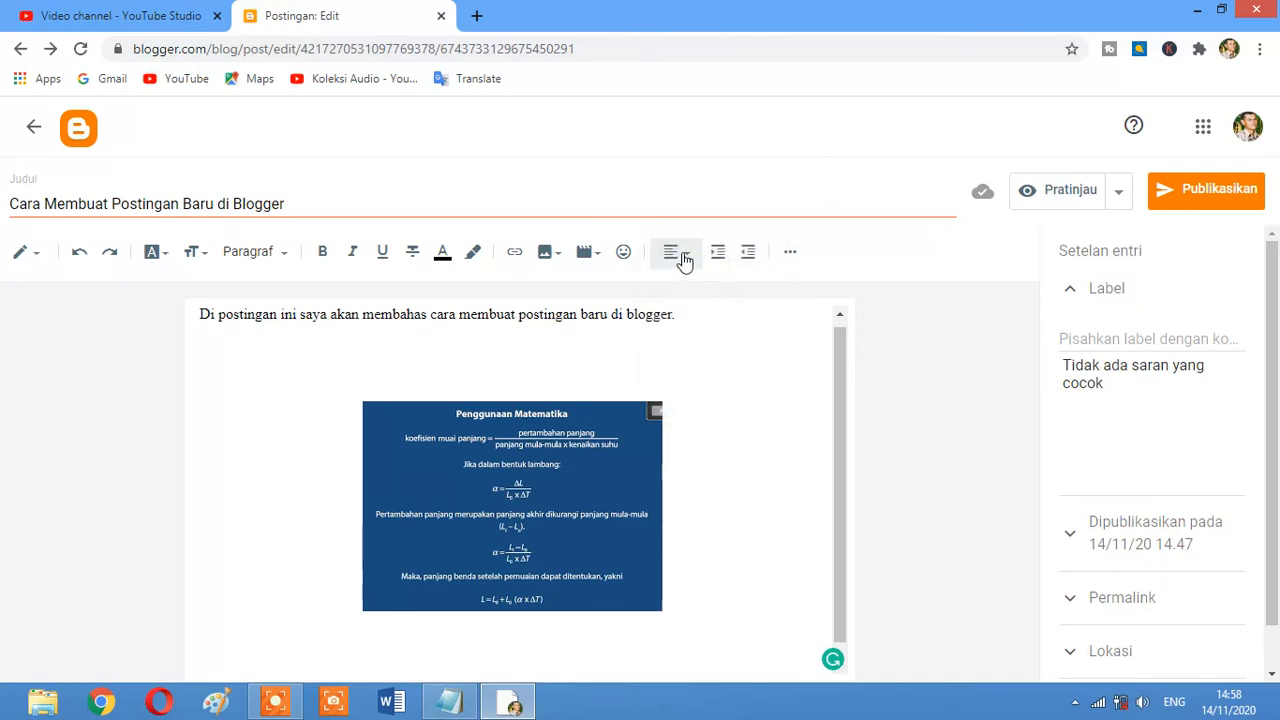
pyautogui.click(682, 259)
pyautogui.click(681, 304)
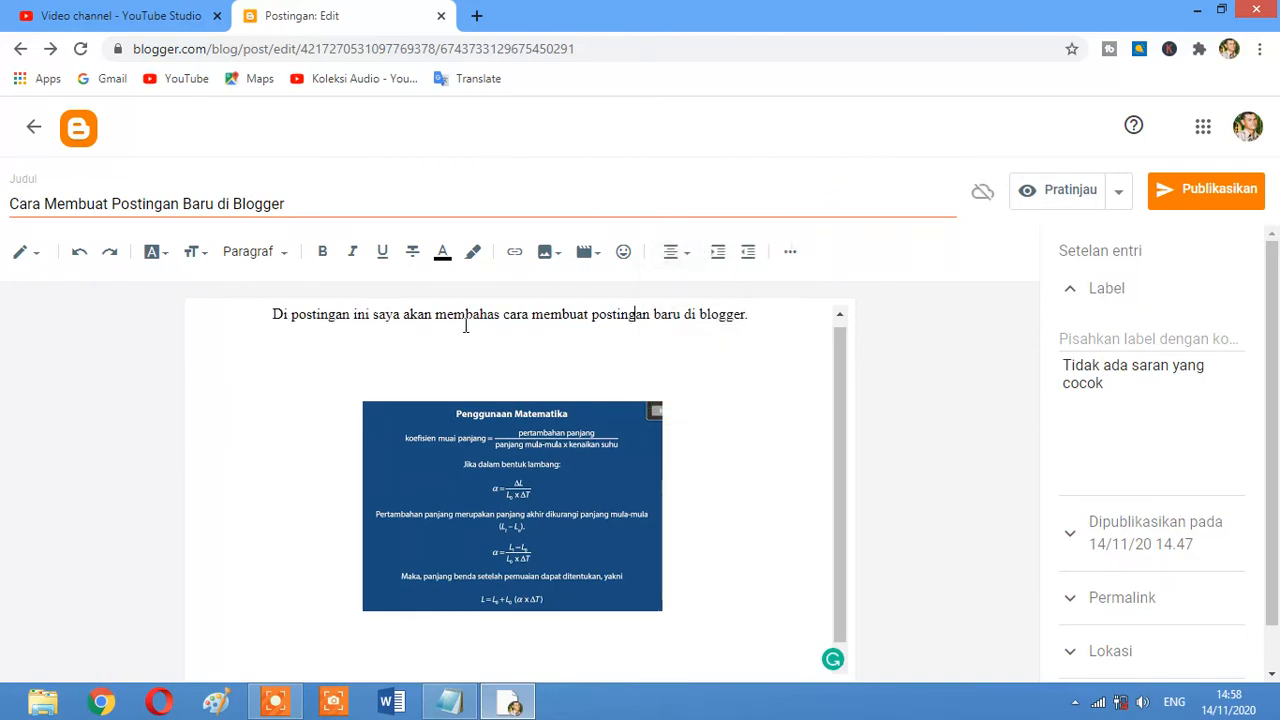
# Align the introductory sentence to the right and return it to left alignment.
pyautogui.click(680, 262)
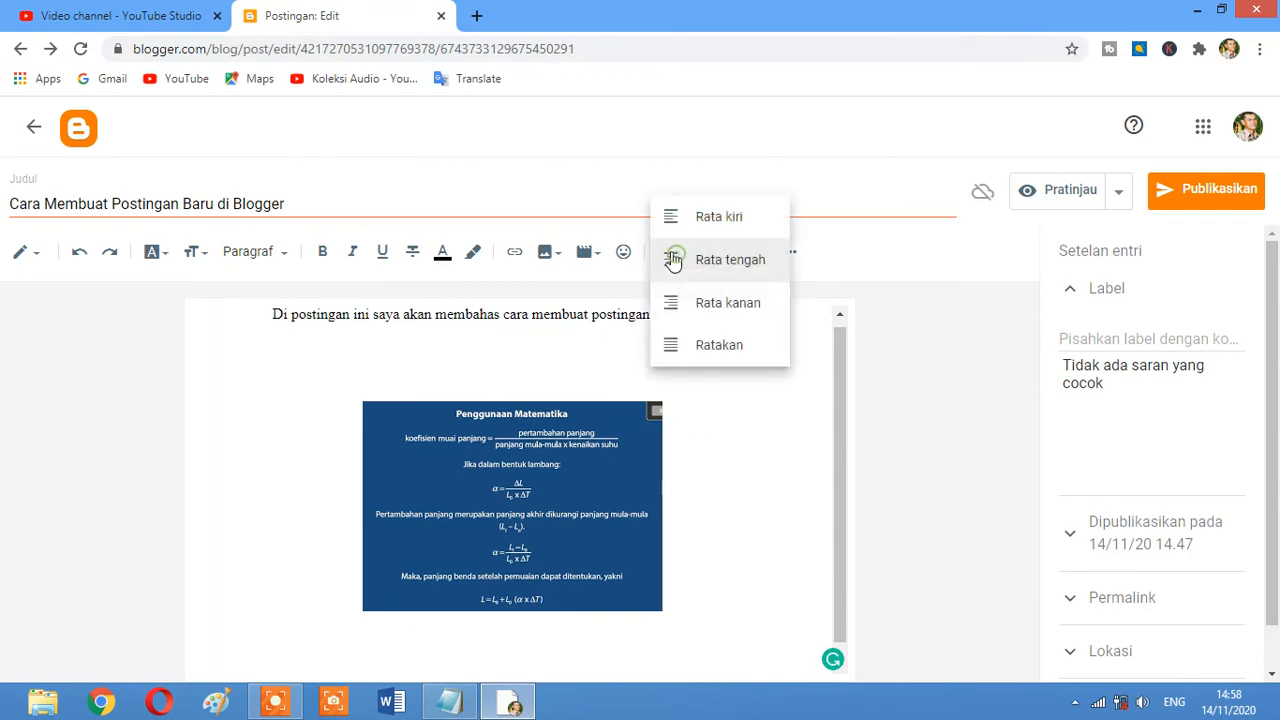
pyautogui.click(688, 303)
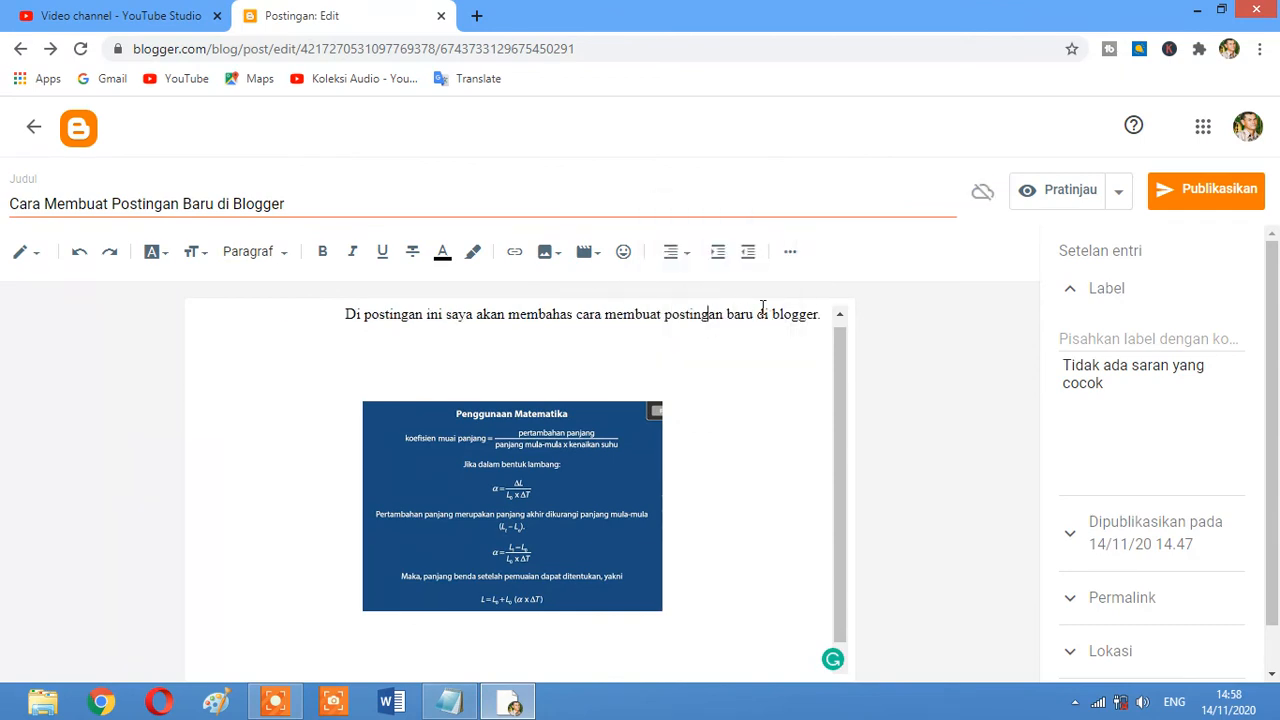
pyautogui.click(671, 253)
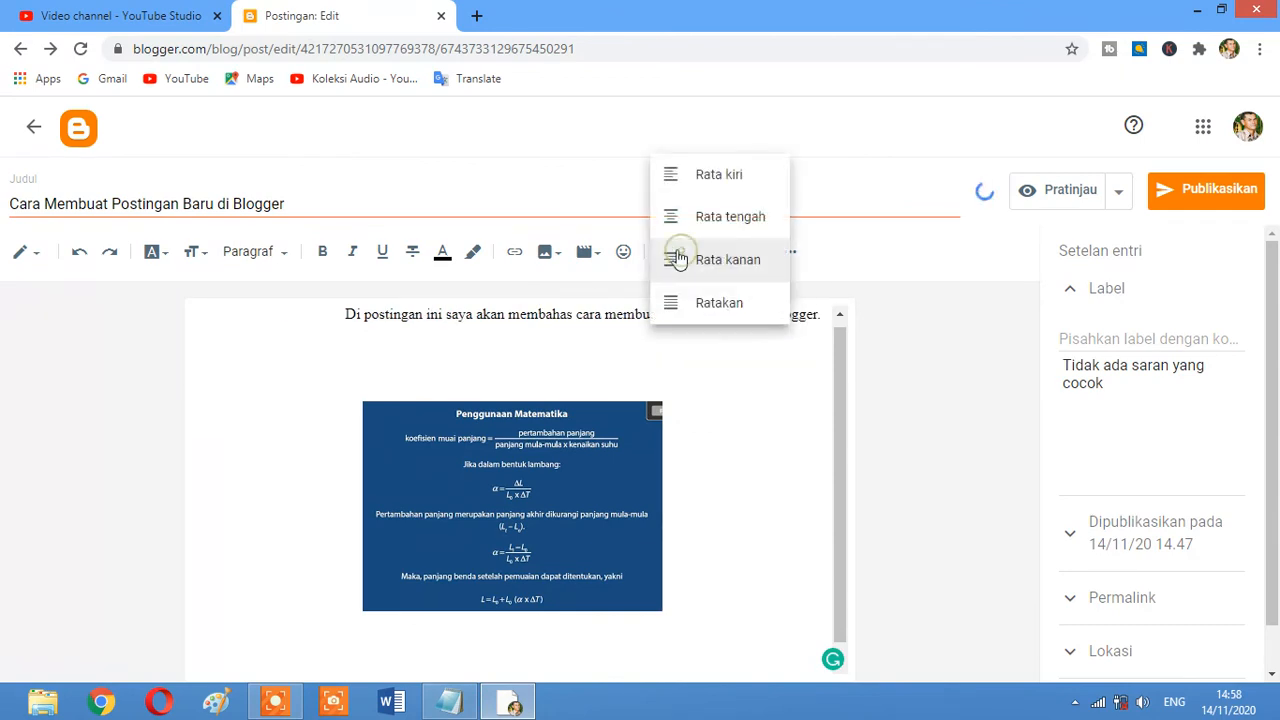
pyautogui.click(676, 184)
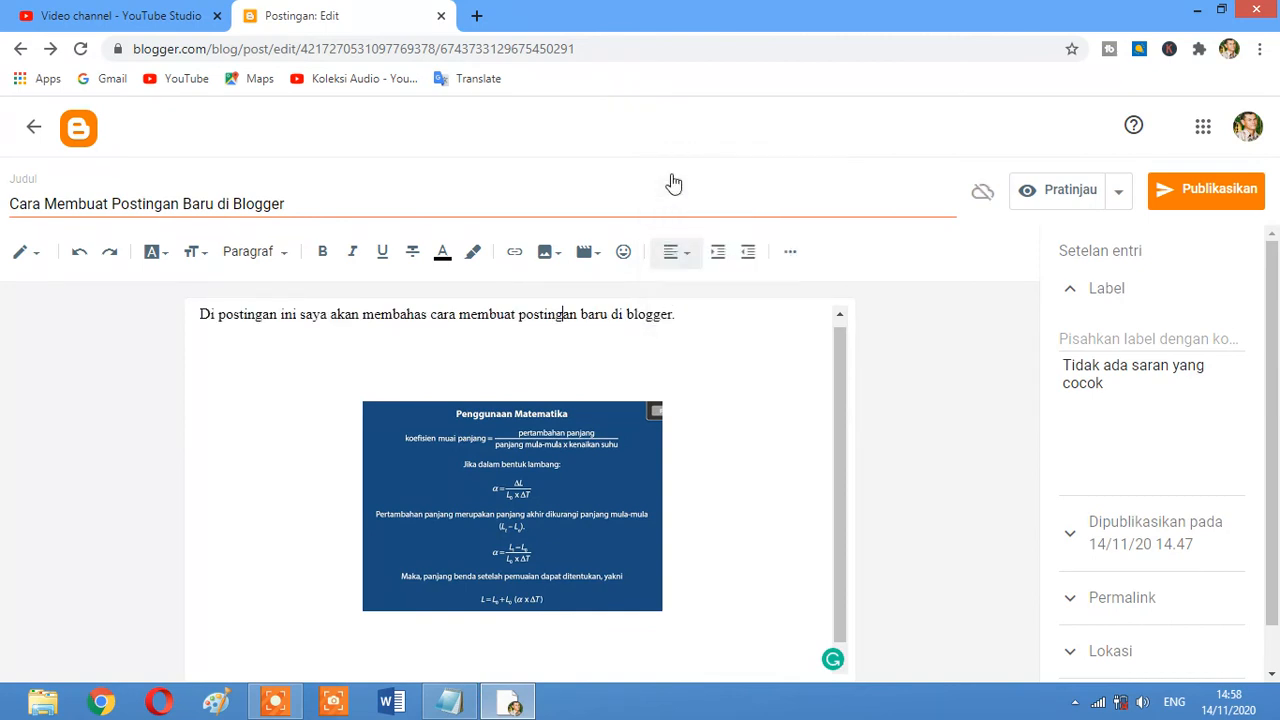
# Try indenting the introductory sentence, add an empty line below it and remove the indent again.
pyautogui.click(718, 258)
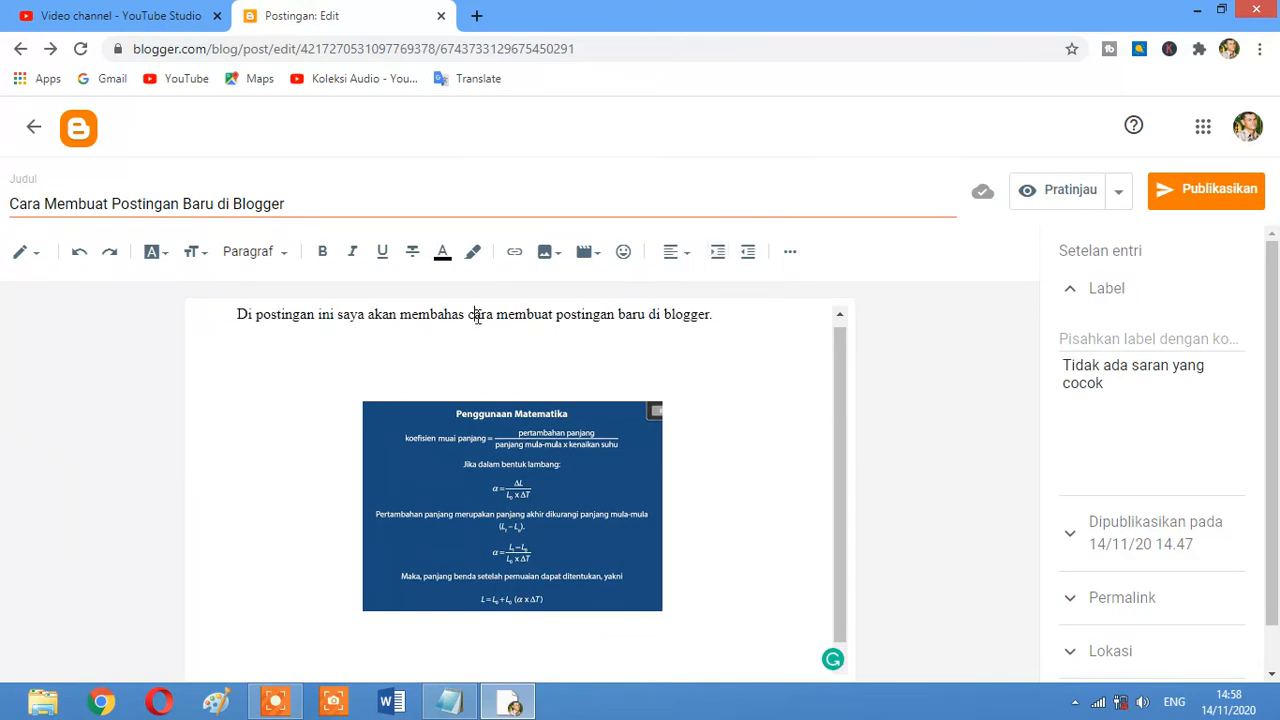
pyautogui.click(791, 256)
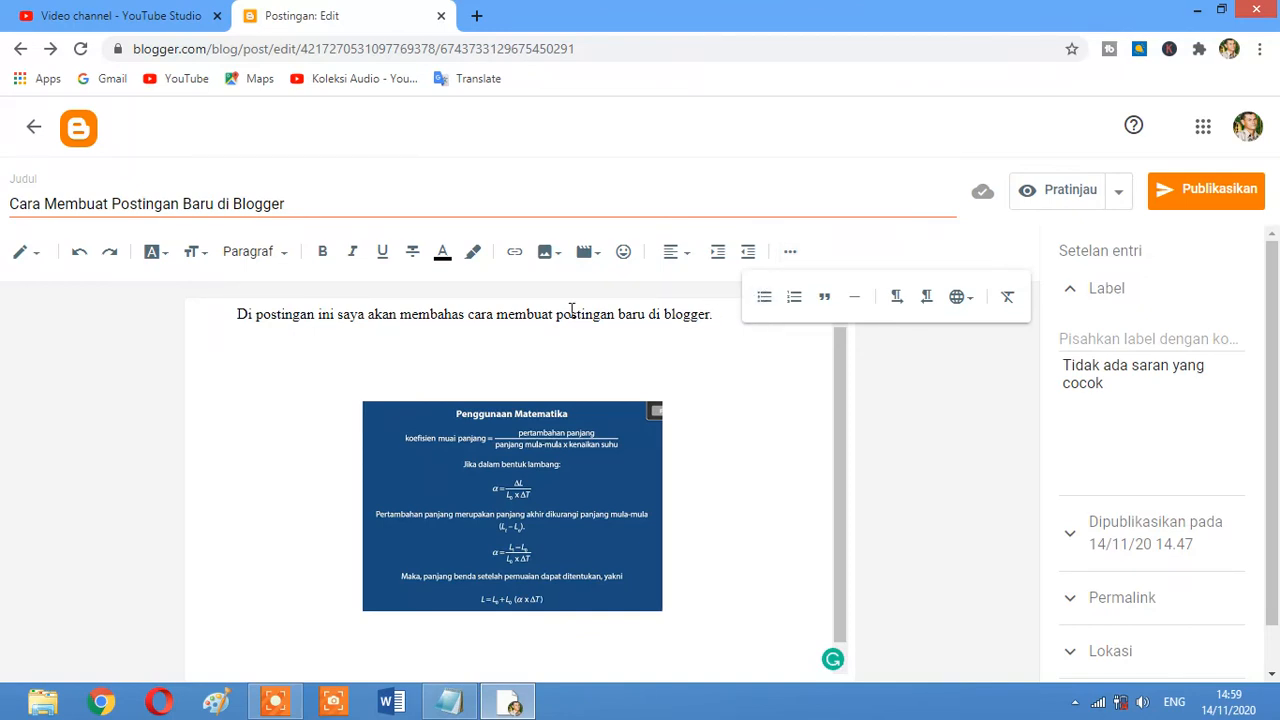
pyautogui.press('Return')
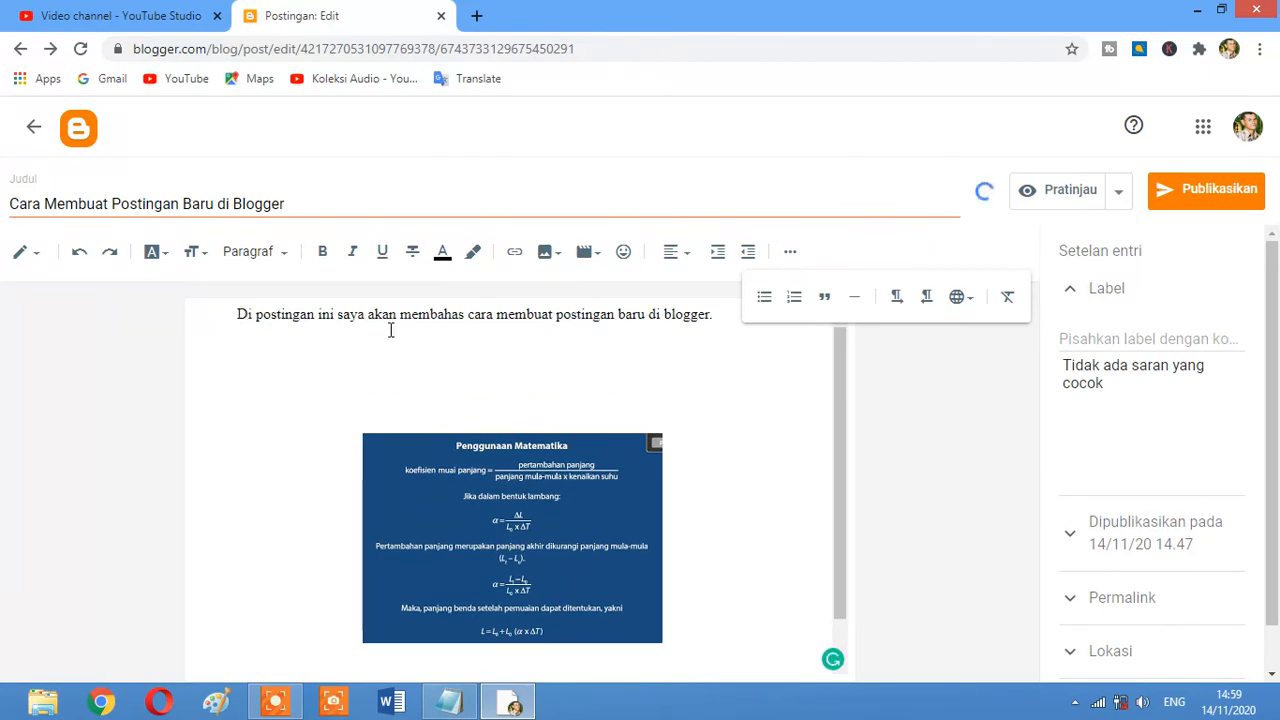
pyautogui.click(748, 255)
# Start a bulleted list on the empty line below the sentence, and change it to a numbered list with six items.
pyautogui.click(201, 333)
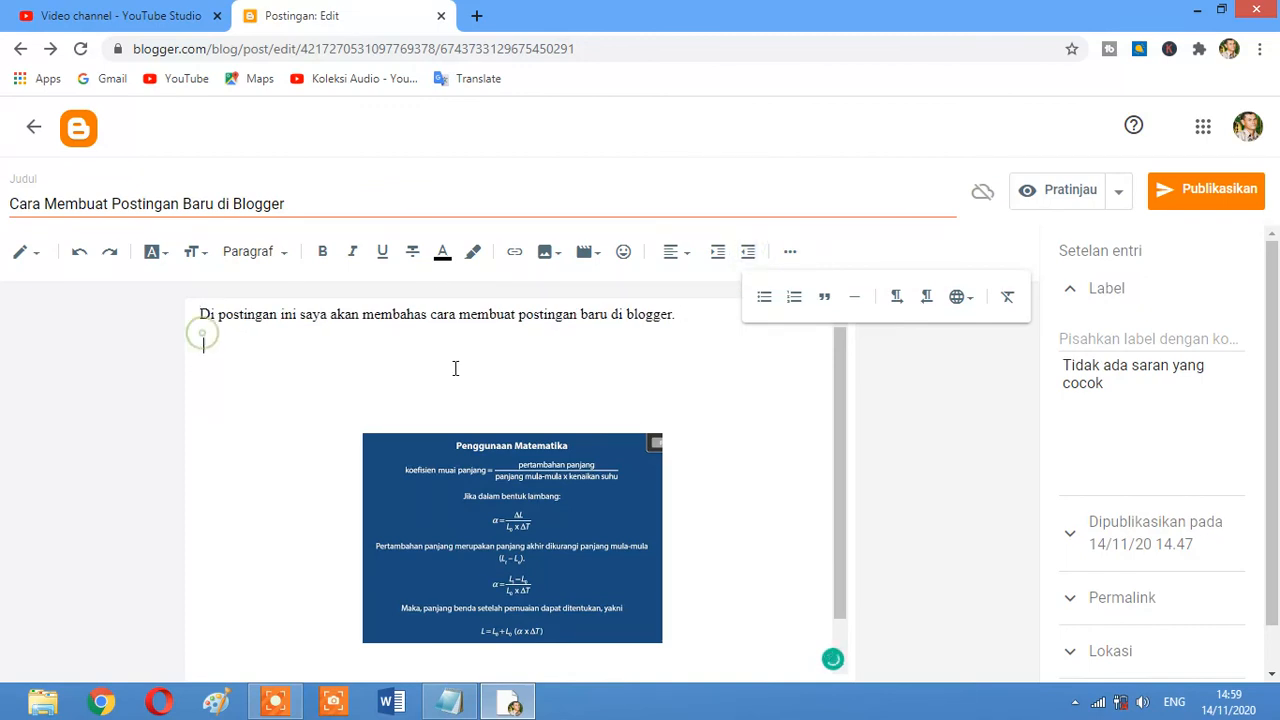
pyautogui.click(765, 298)
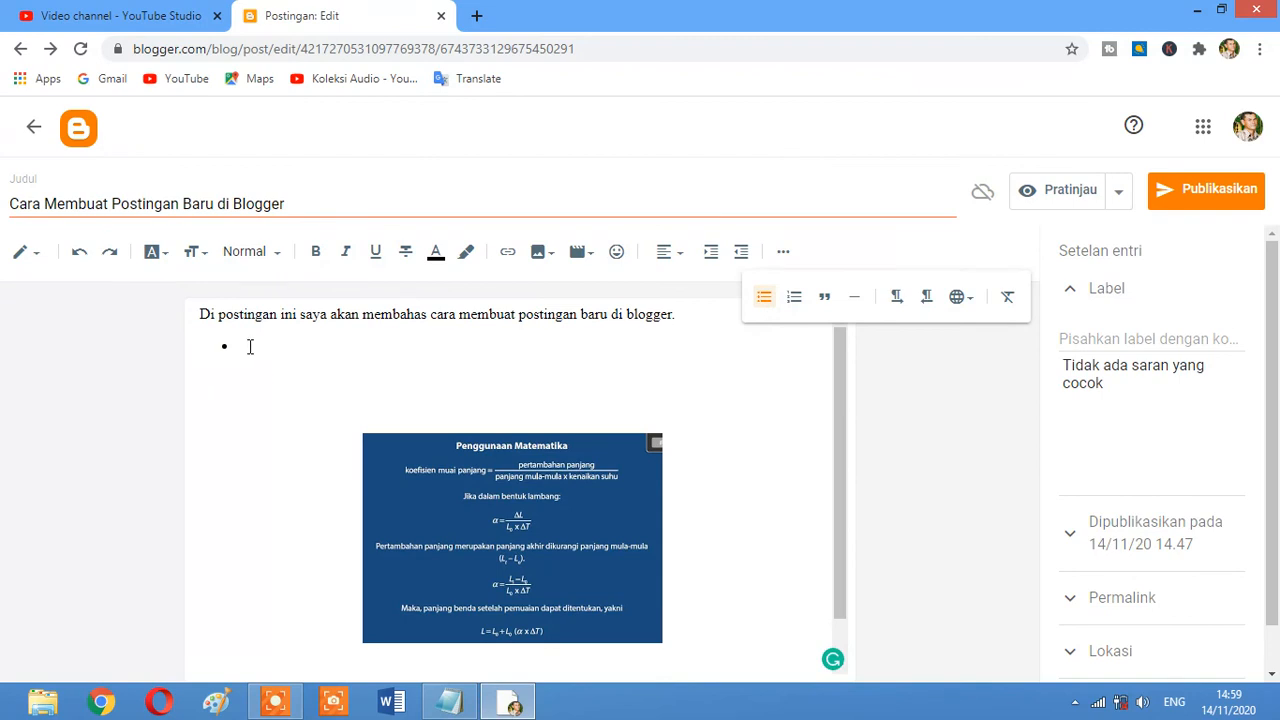
pyautogui.click(793, 299)
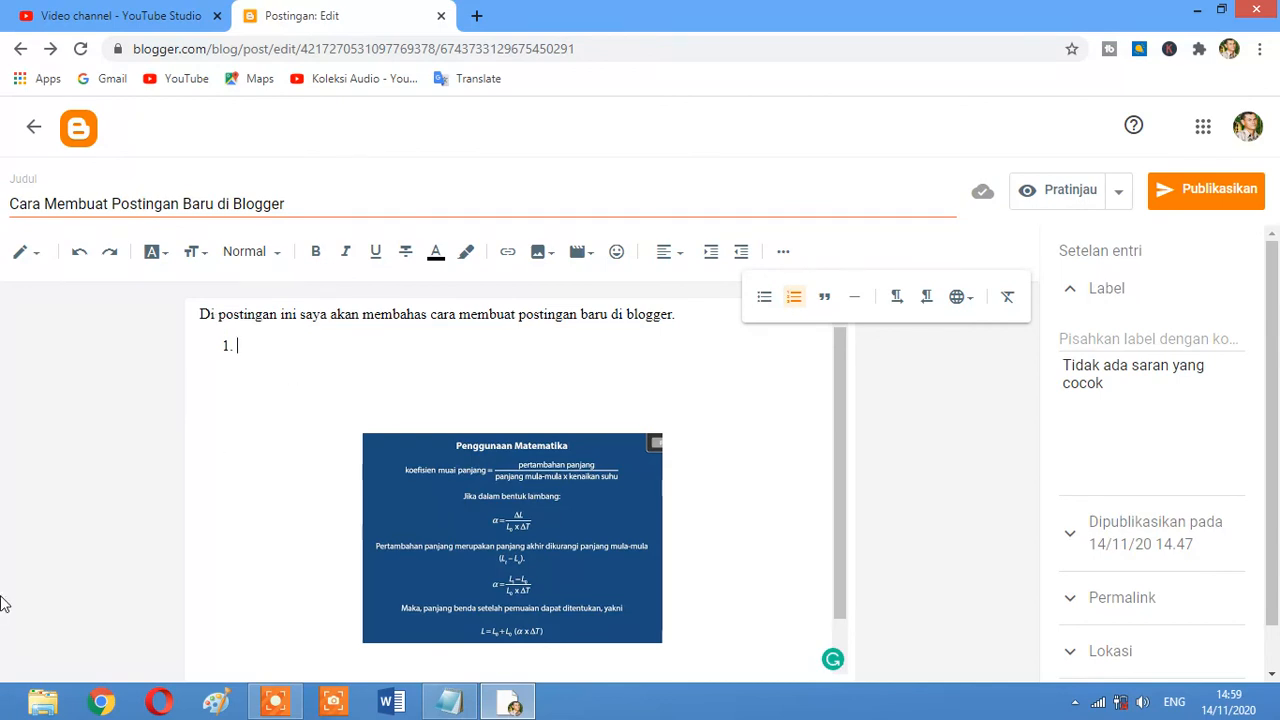
pyautogui.press('Return')
pyautogui.press('Return')
pyautogui.press('Return')
pyautogui.press('Return')
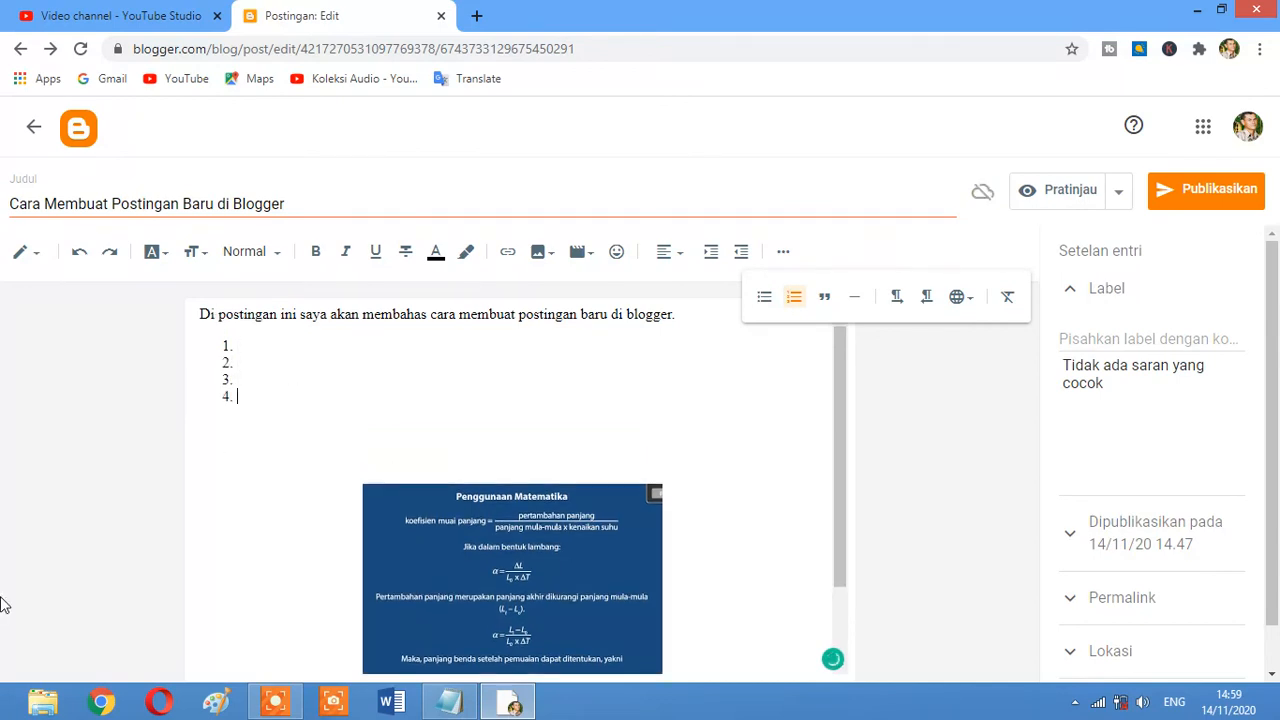
pyautogui.press('Return')
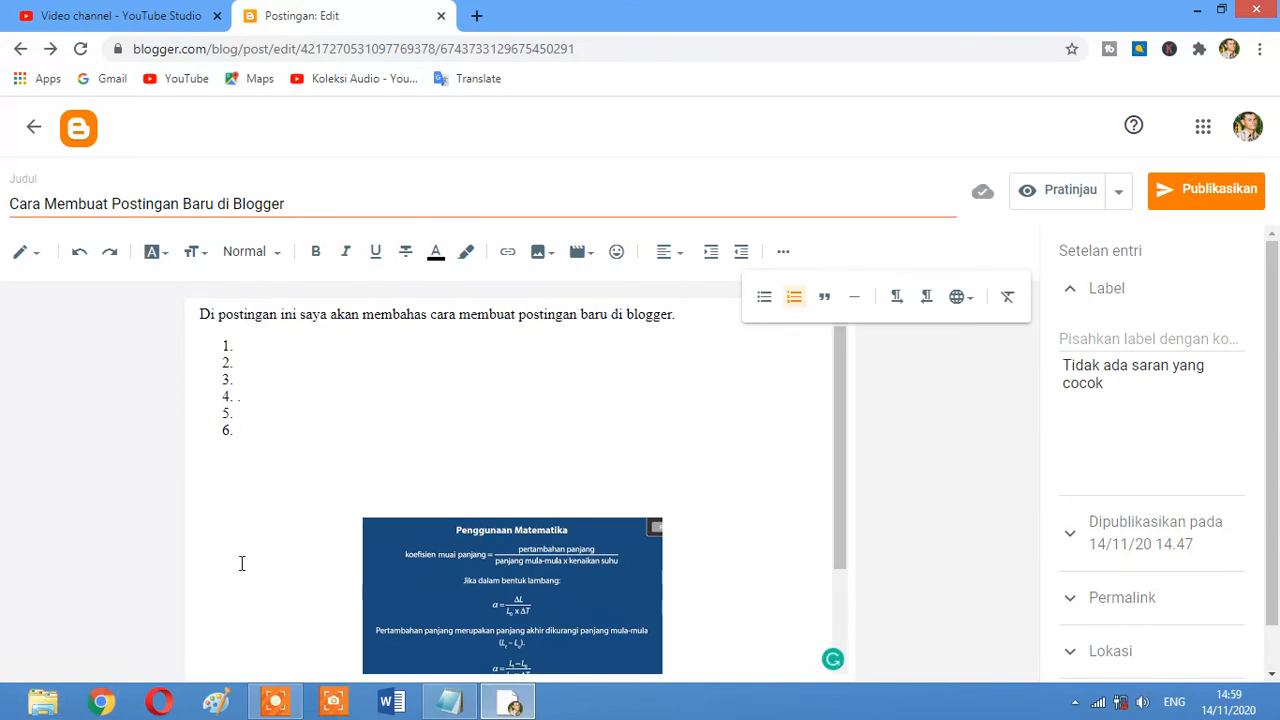
# Enter the sample text "hjhkjjkljlj" on the line above the image and format it as a quote.
pyautogui.click(226, 483)
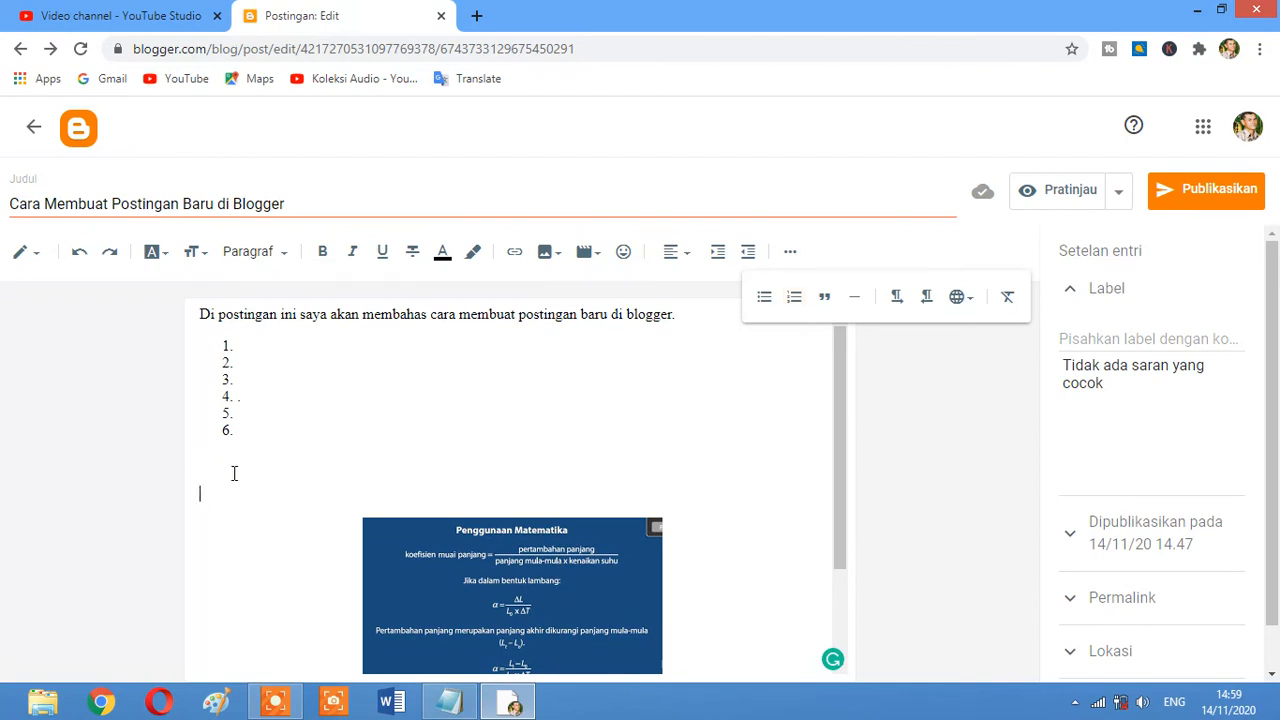
pyautogui.write('hjhkjjkljlj')
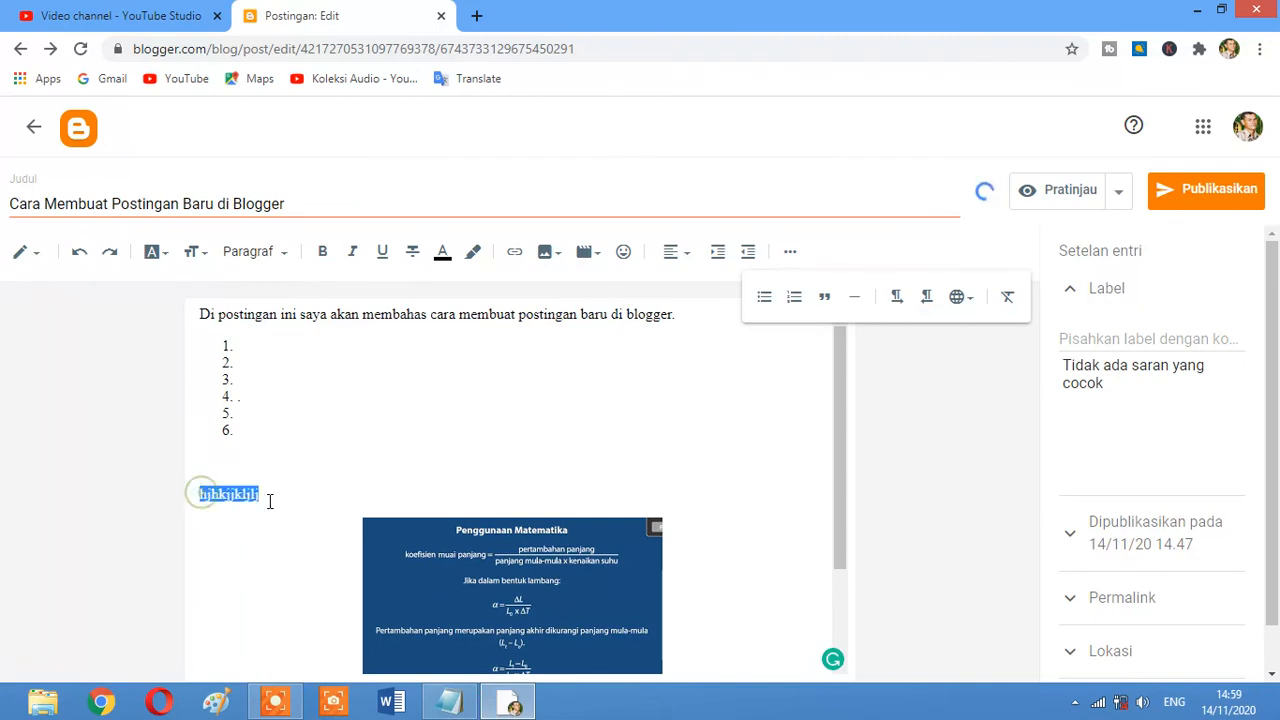
pyautogui.moveTo(200, 492); pyautogui.dragTo(268, 497)
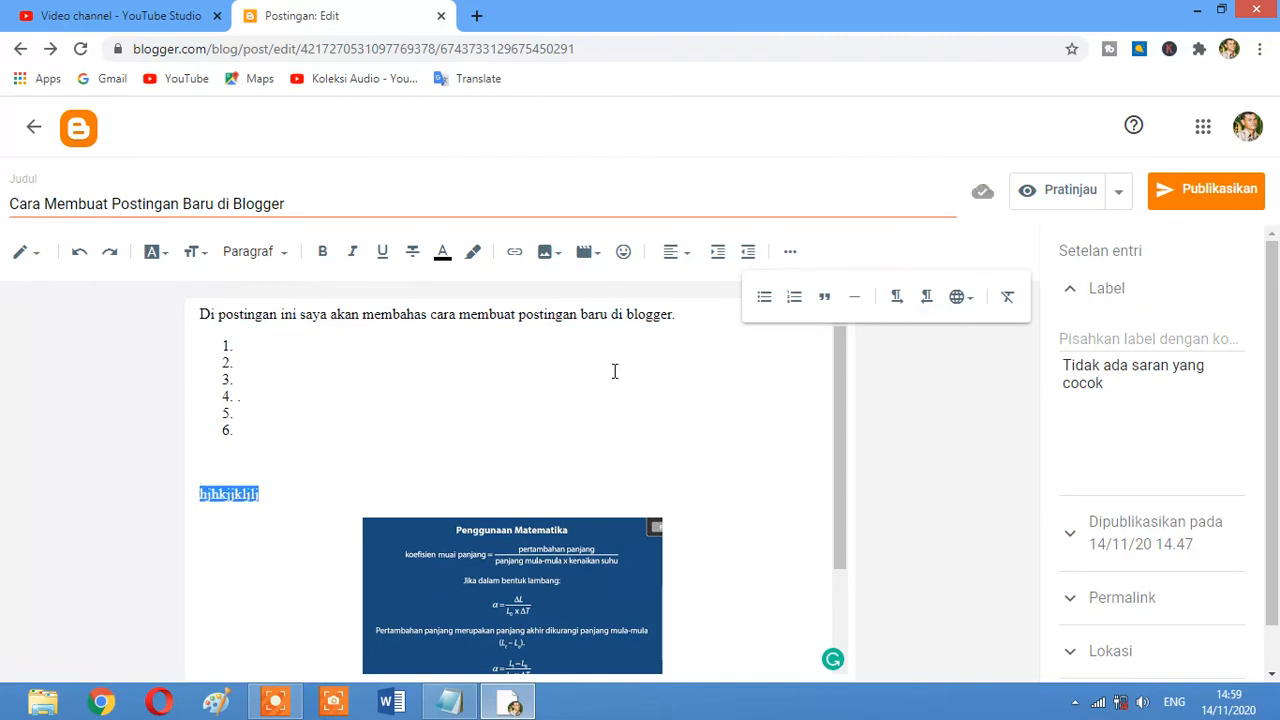
pyautogui.click(824, 296)
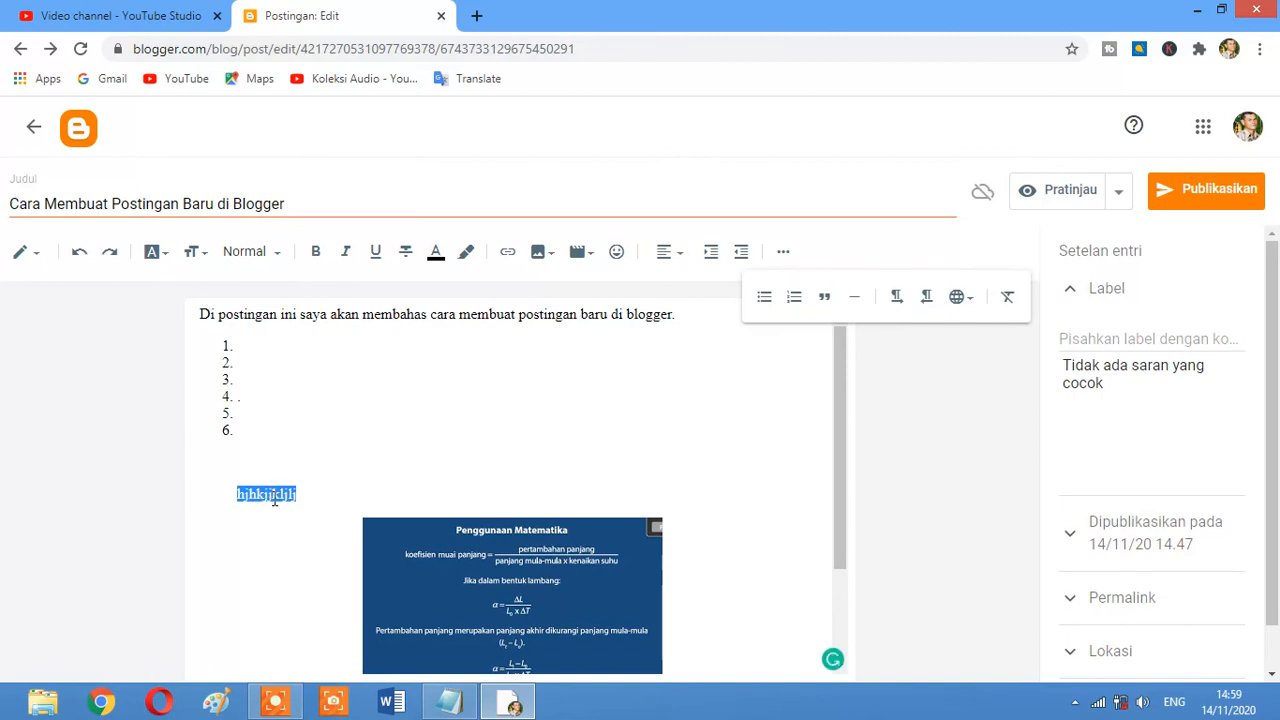
# Insert two horizontal lines above the quoted sample text.
pyautogui.click(858, 297)
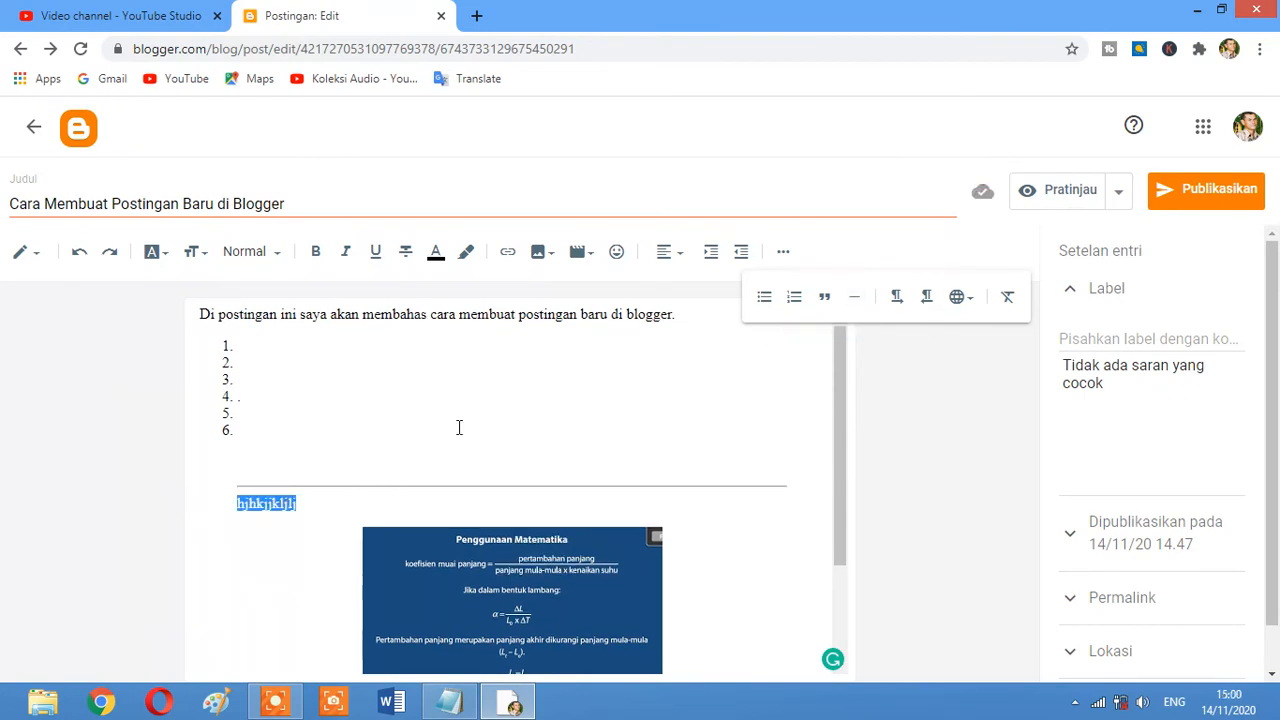
pyautogui.click(856, 297)
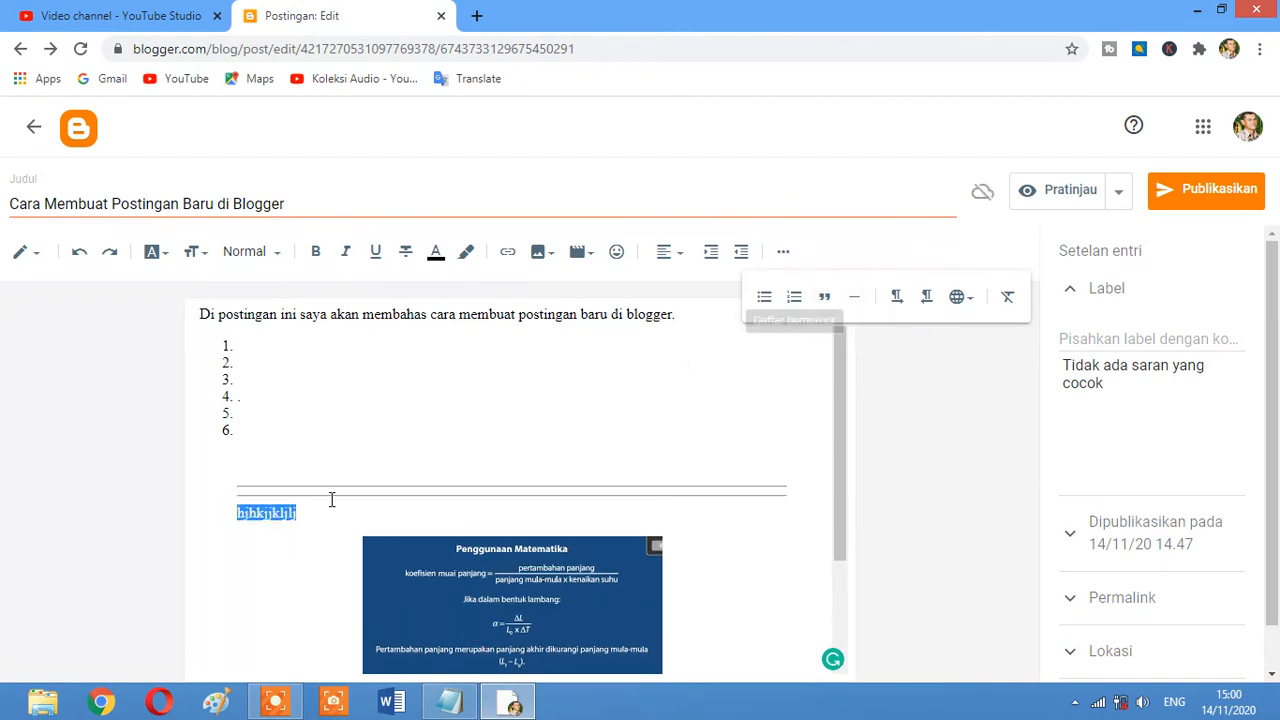
# Insert another horizontal line on the empty line directly below the numbered list.
pyautogui.click(240, 513)
pyautogui.click(222, 460)
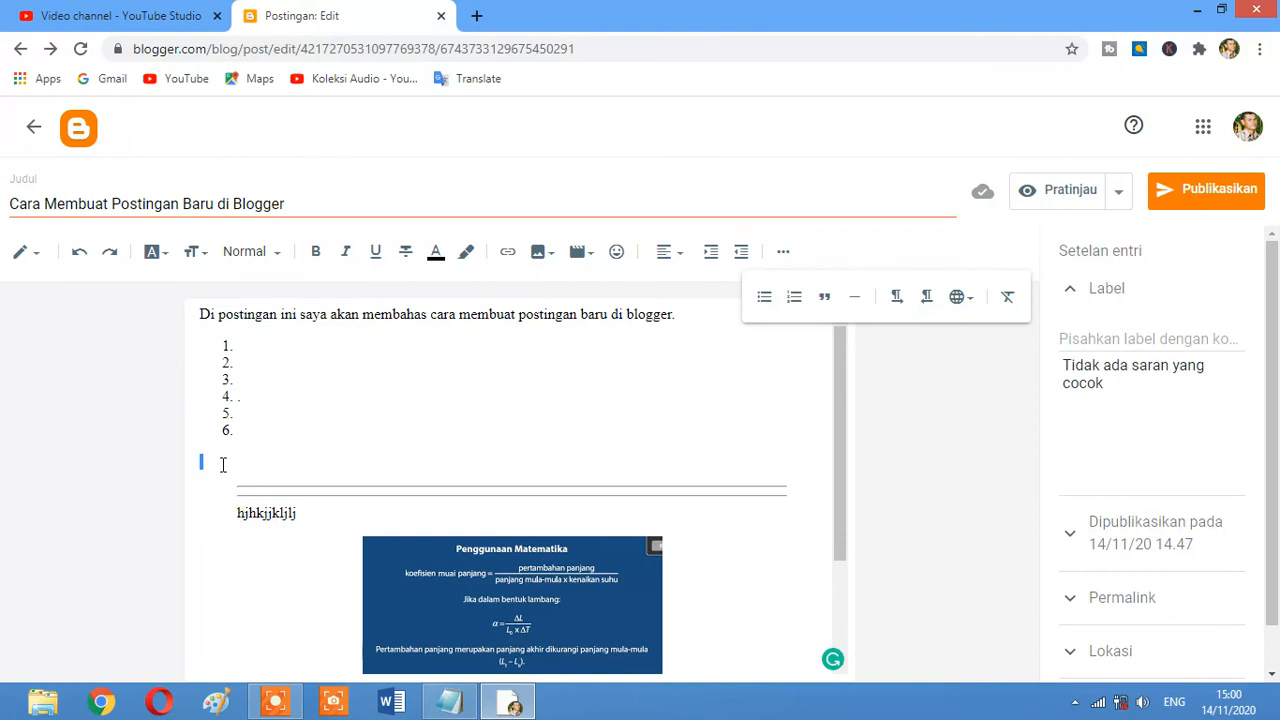
pyautogui.click(855, 300)
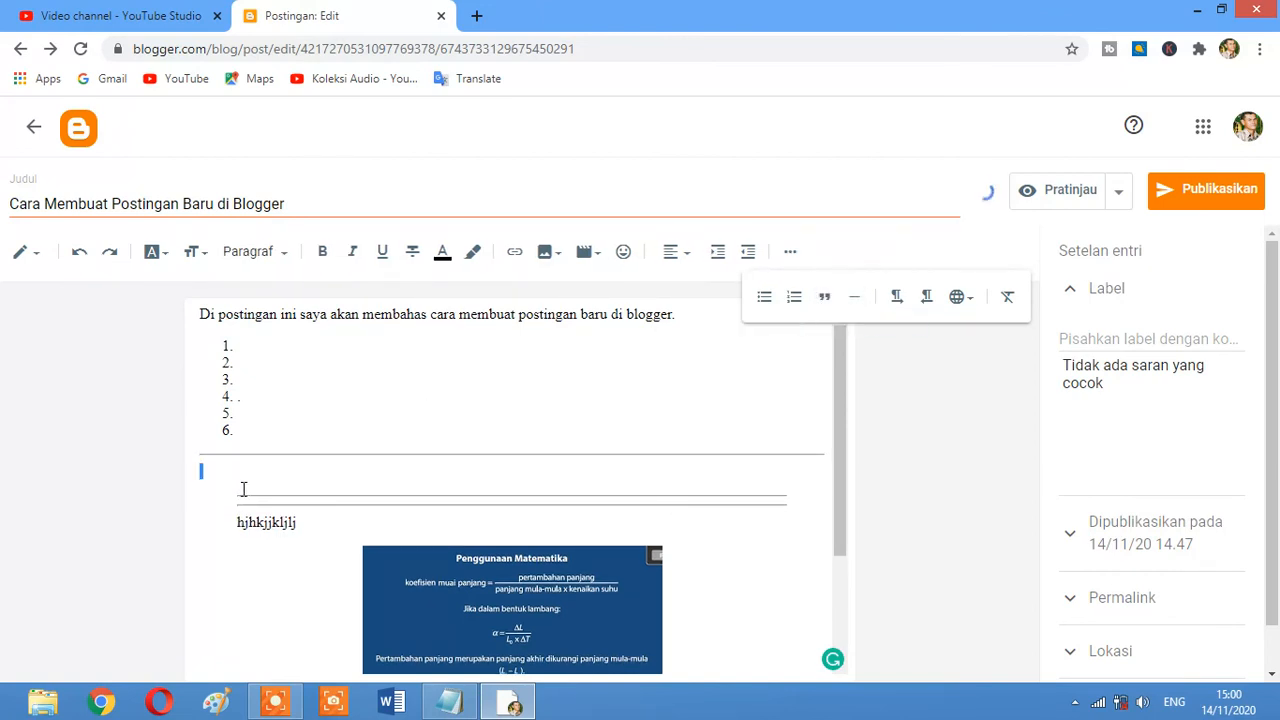
# Undo the insertion of all three horizontal lines between the numbered list and the sample text.
pyautogui.hotkey('ctrl', 'z')
pyautogui.hotkey('ctrl', 'z')
pyautogui.hotkey('ctrl', 'z')
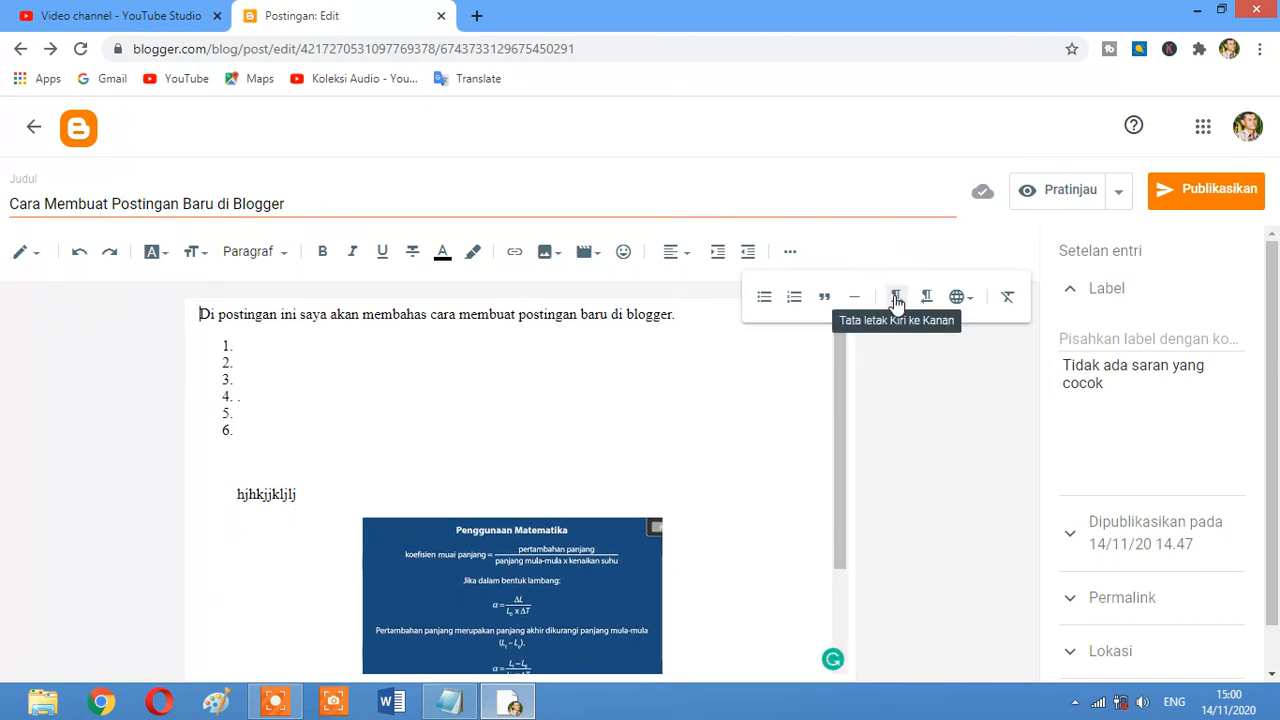
# Browse the available input languages for the post, and close the list without choosing one.
pyautogui.click(968, 297)
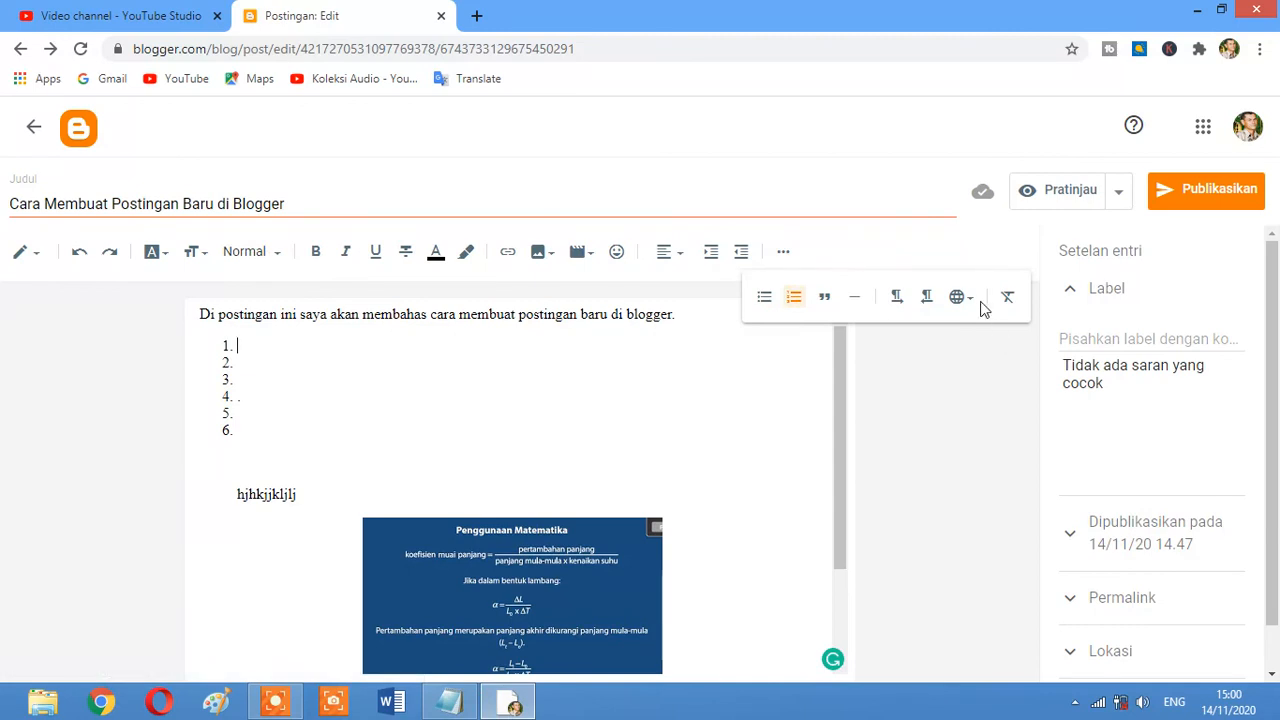
pyautogui.click(968, 302)
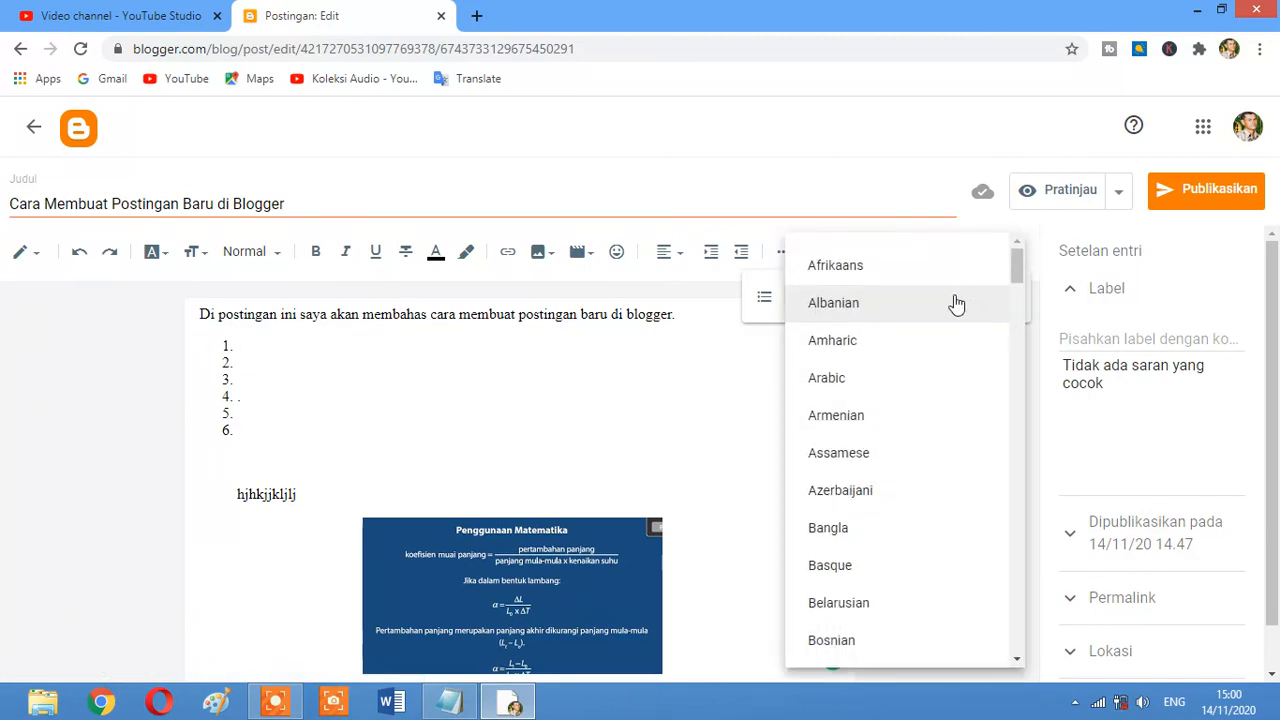
pyautogui.scroll(-10, 923, 323)
pyautogui.scroll(8, 914, 329)
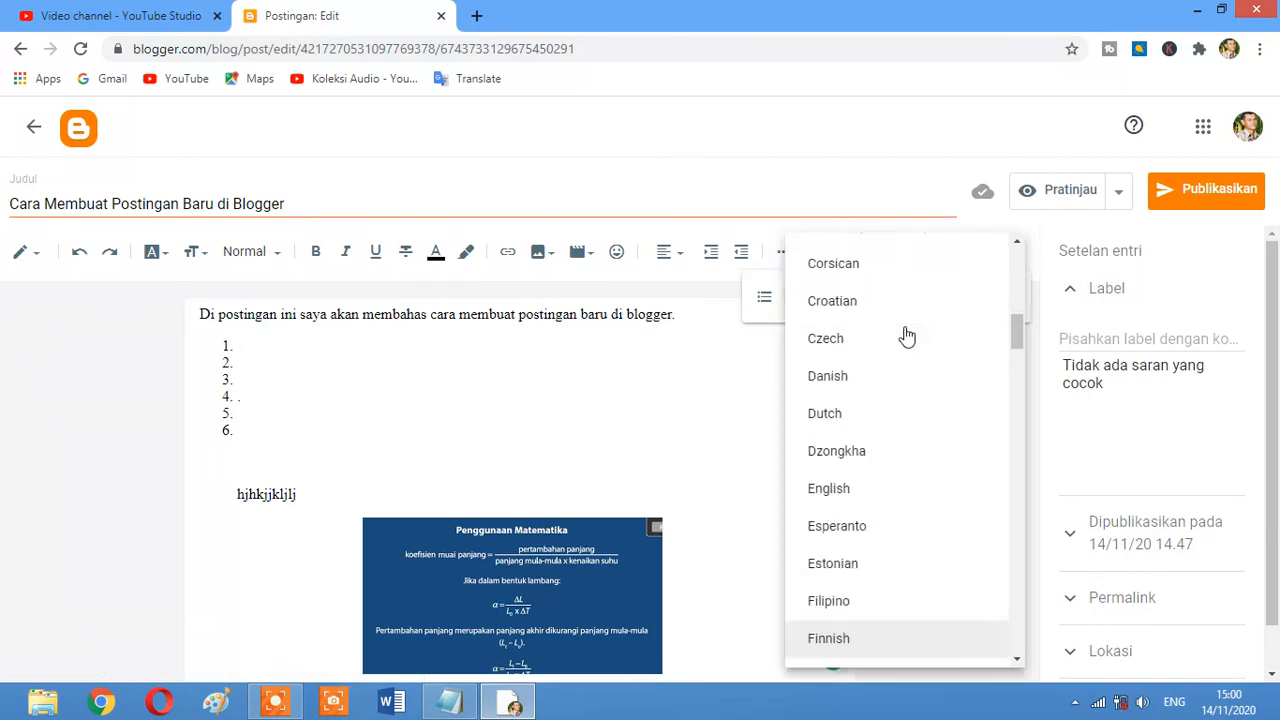
pyautogui.scroll(3, 901, 333)
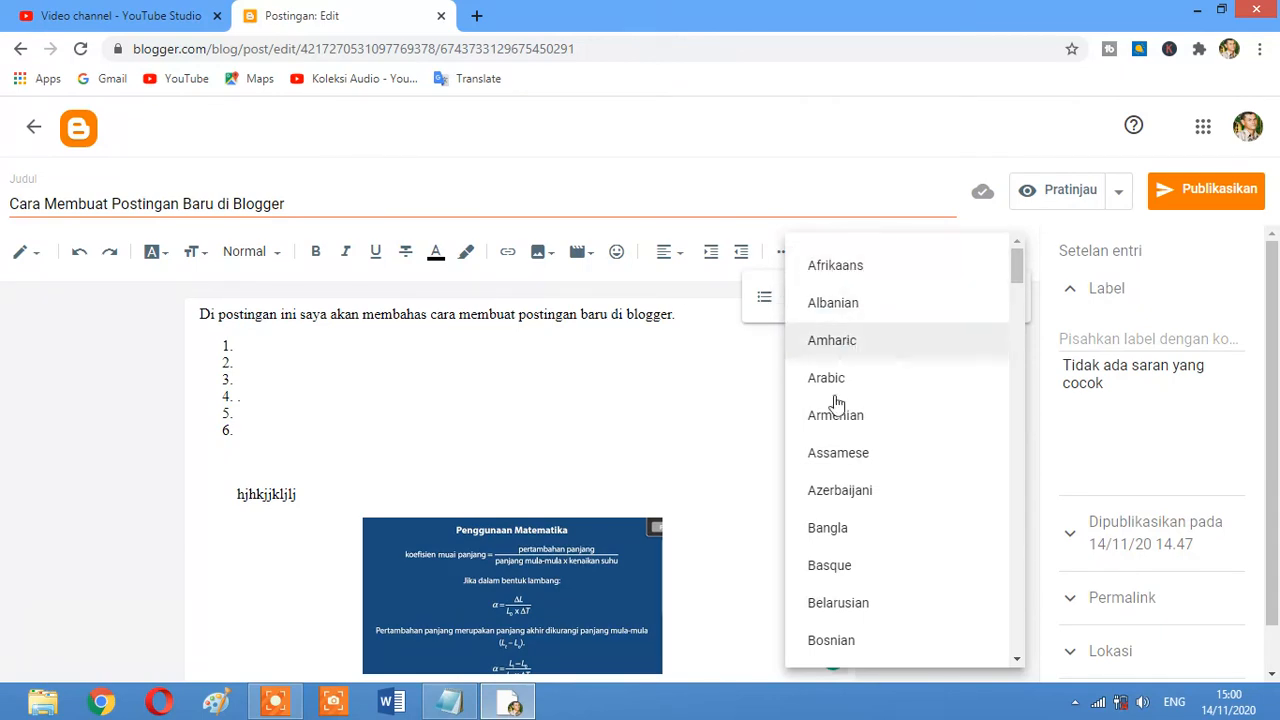
pyautogui.scroll(-9, 880, 540)
pyautogui.scroll(7, 840, 530)
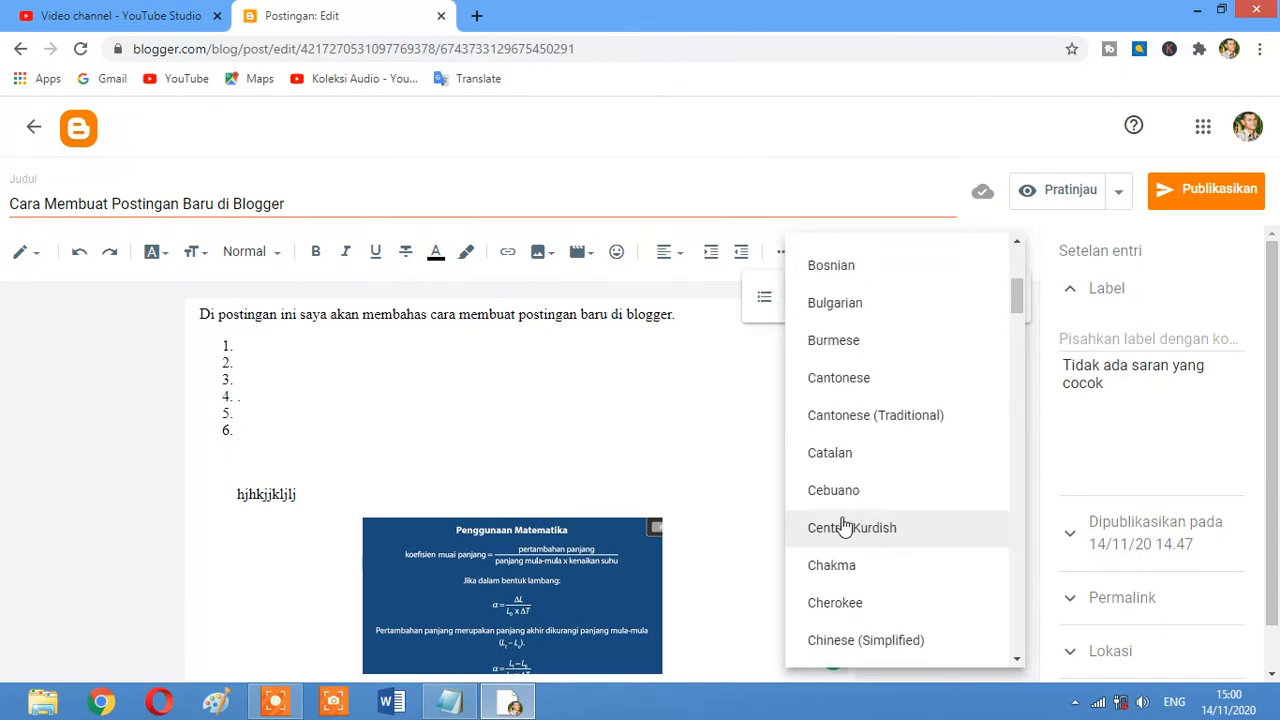
pyautogui.click(589, 316)
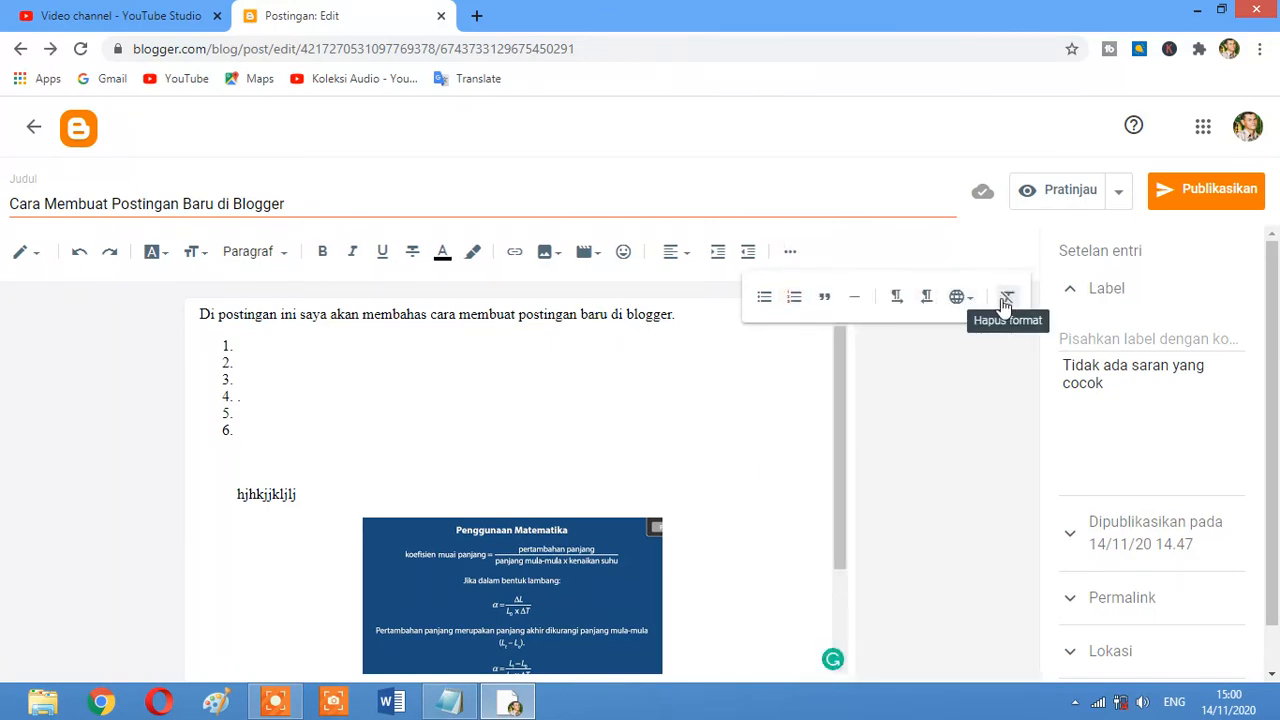
# Clear the quote formatting from the sample text "hjhkjjkljlj" above the image.
pyautogui.moveTo(340, 491); pyautogui.dragTo(136, 489)
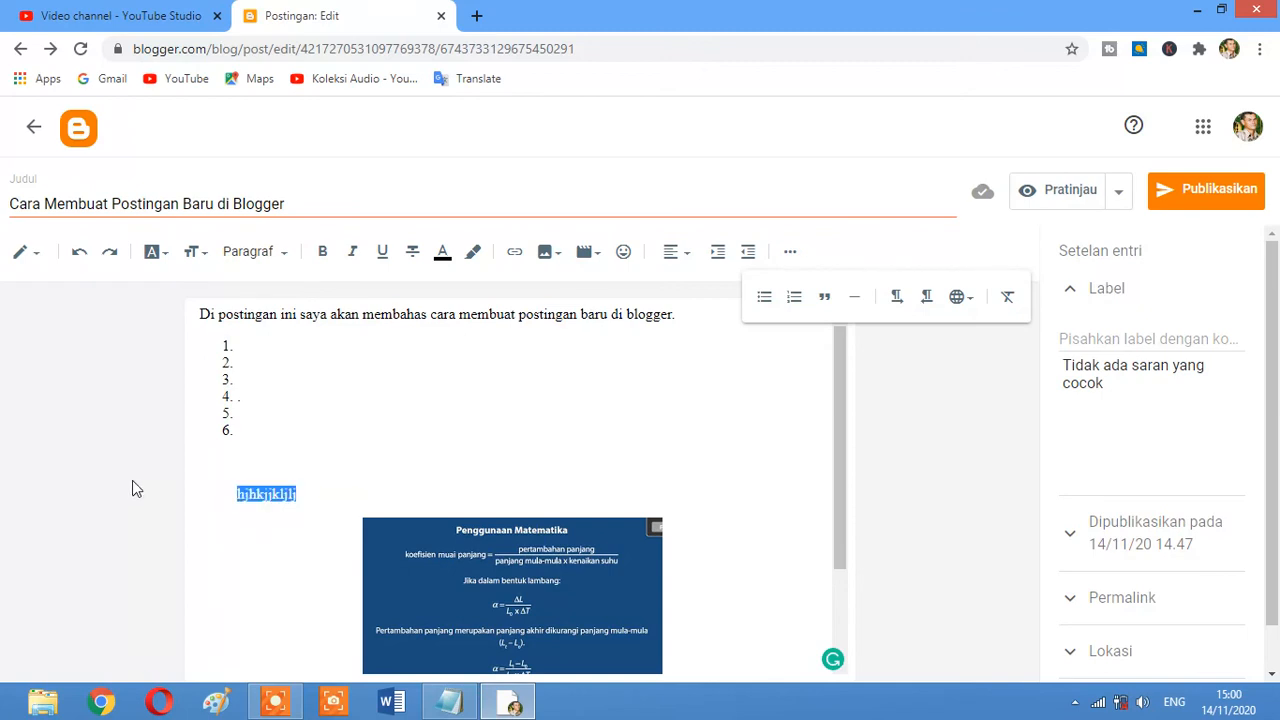
pyautogui.click(1008, 299)
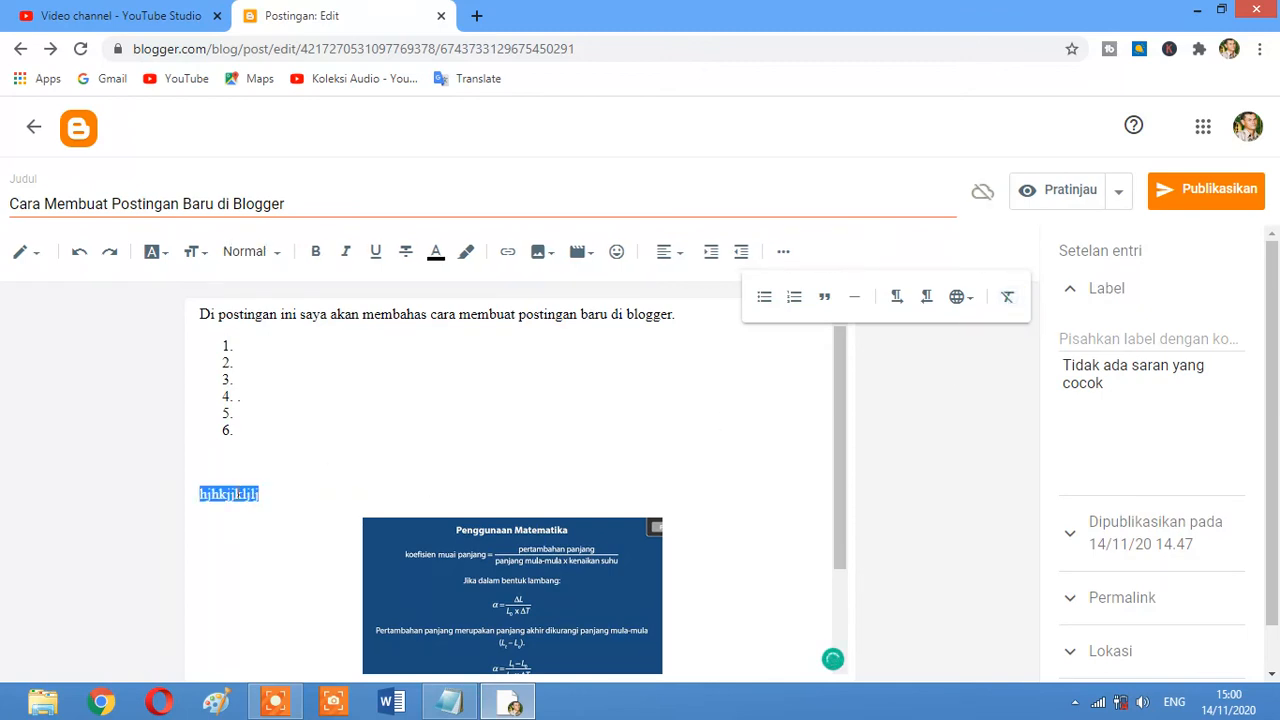
pyautogui.click(296, 486)
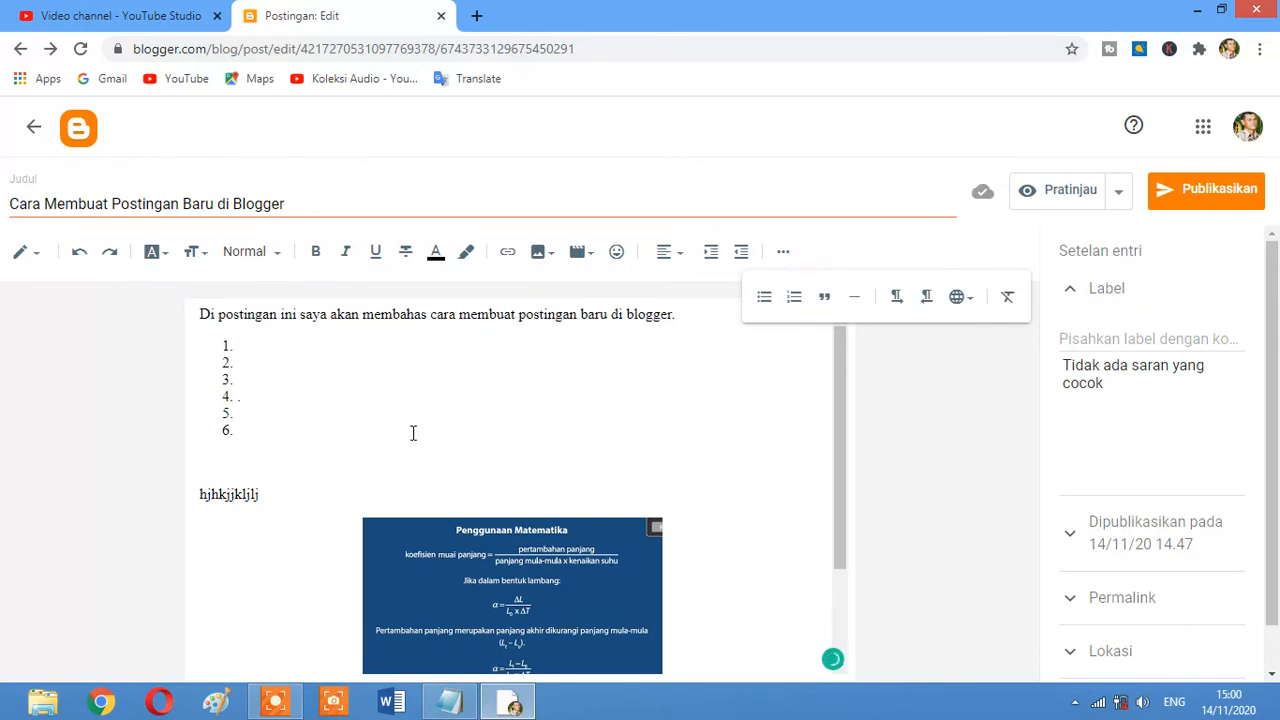
pyautogui.click(316, 350)
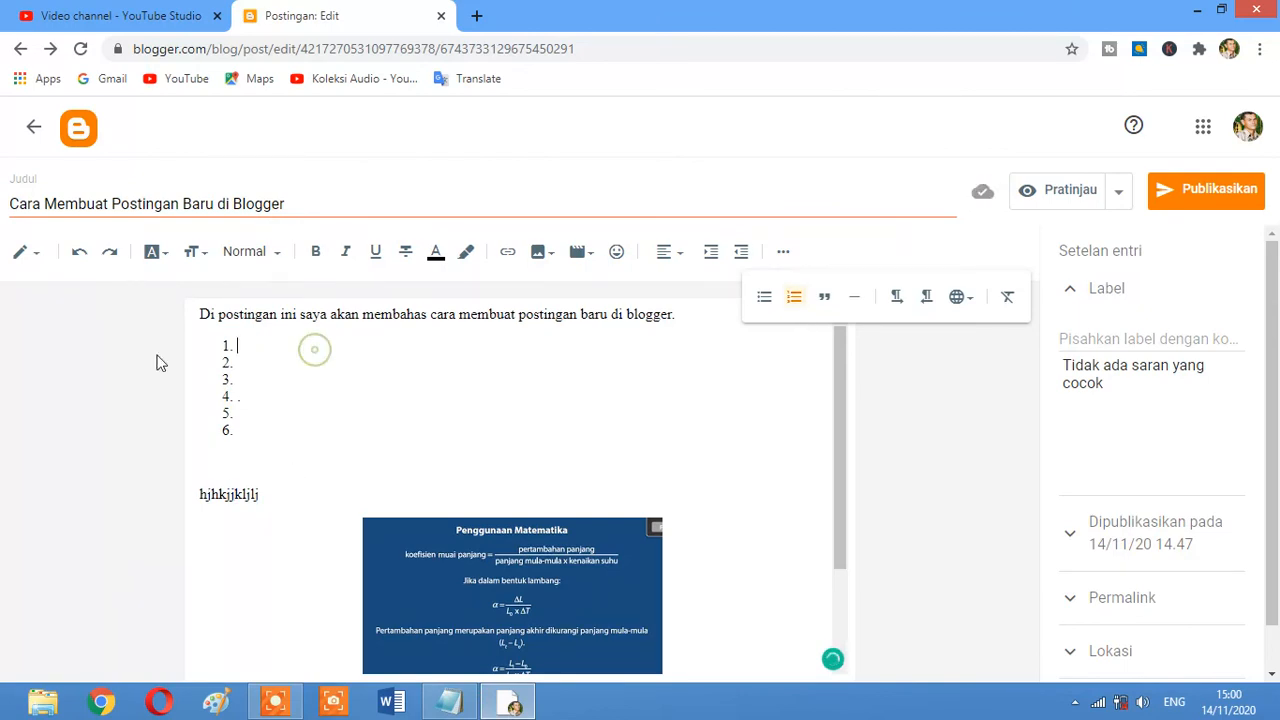
# View the post's source code in HTML view, and return to the compose view.
pyautogui.click(30, 252)
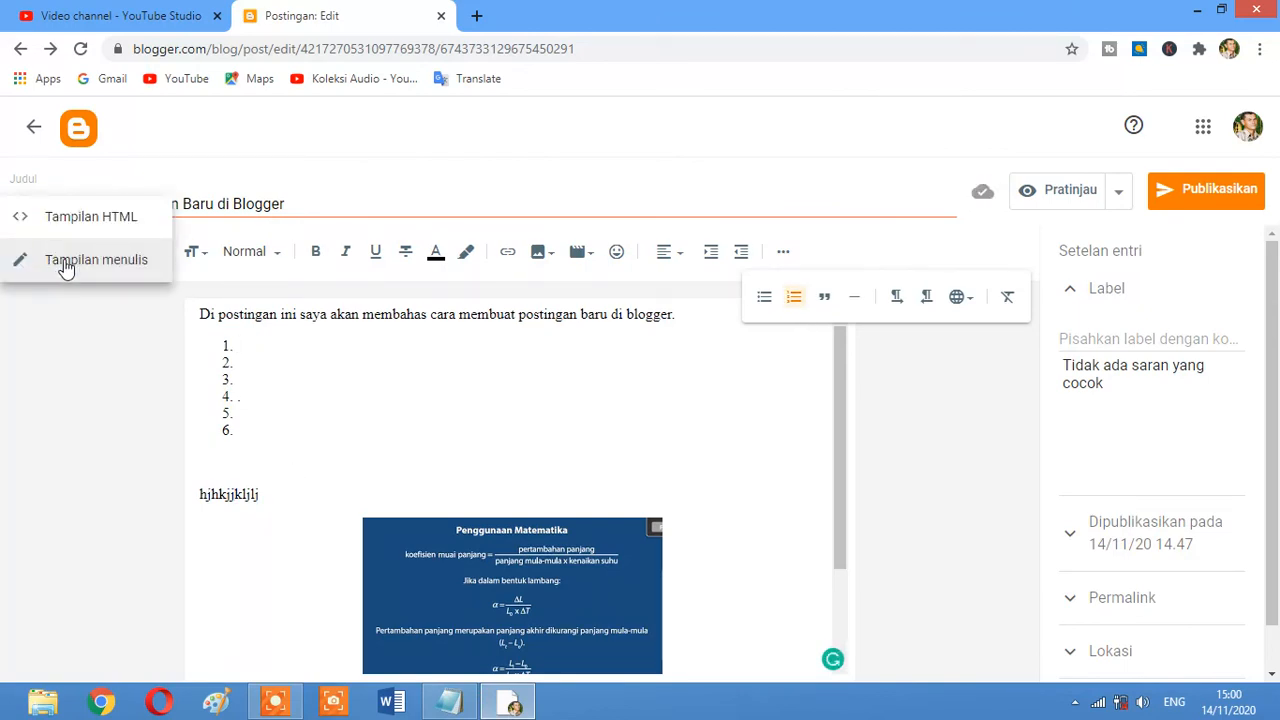
pyautogui.click(91, 216)
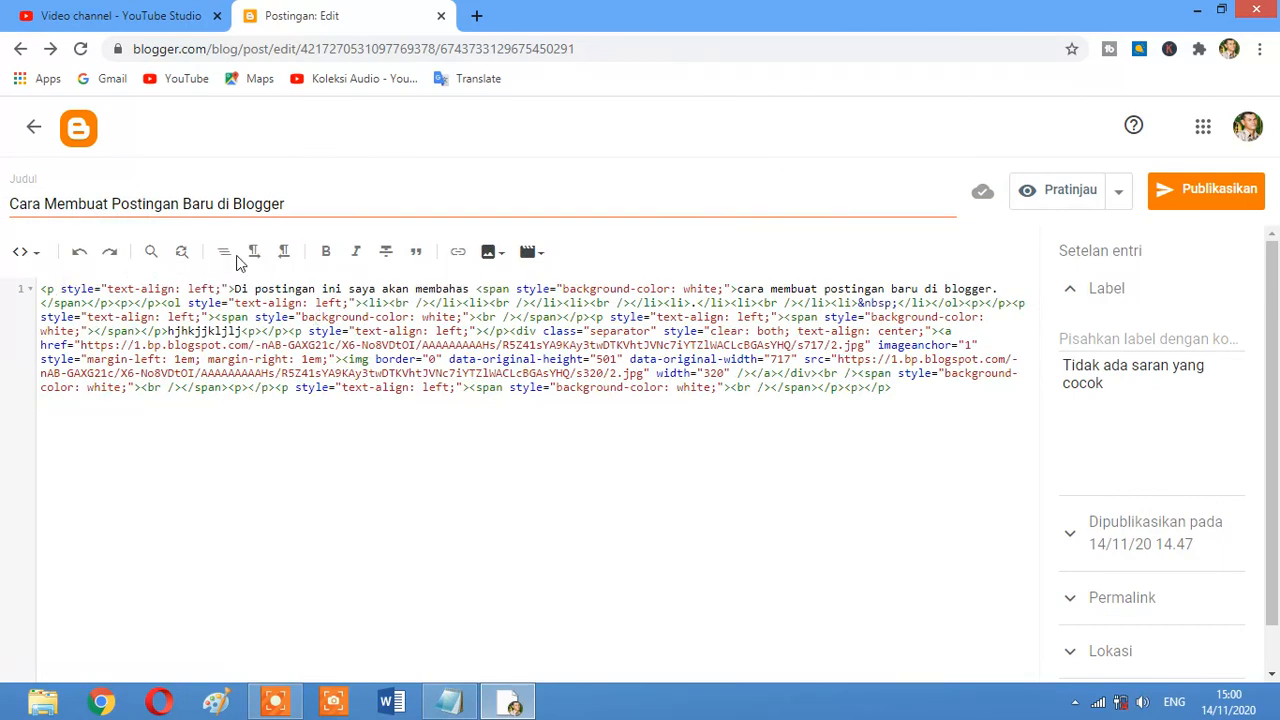
pyautogui.click(28, 252)
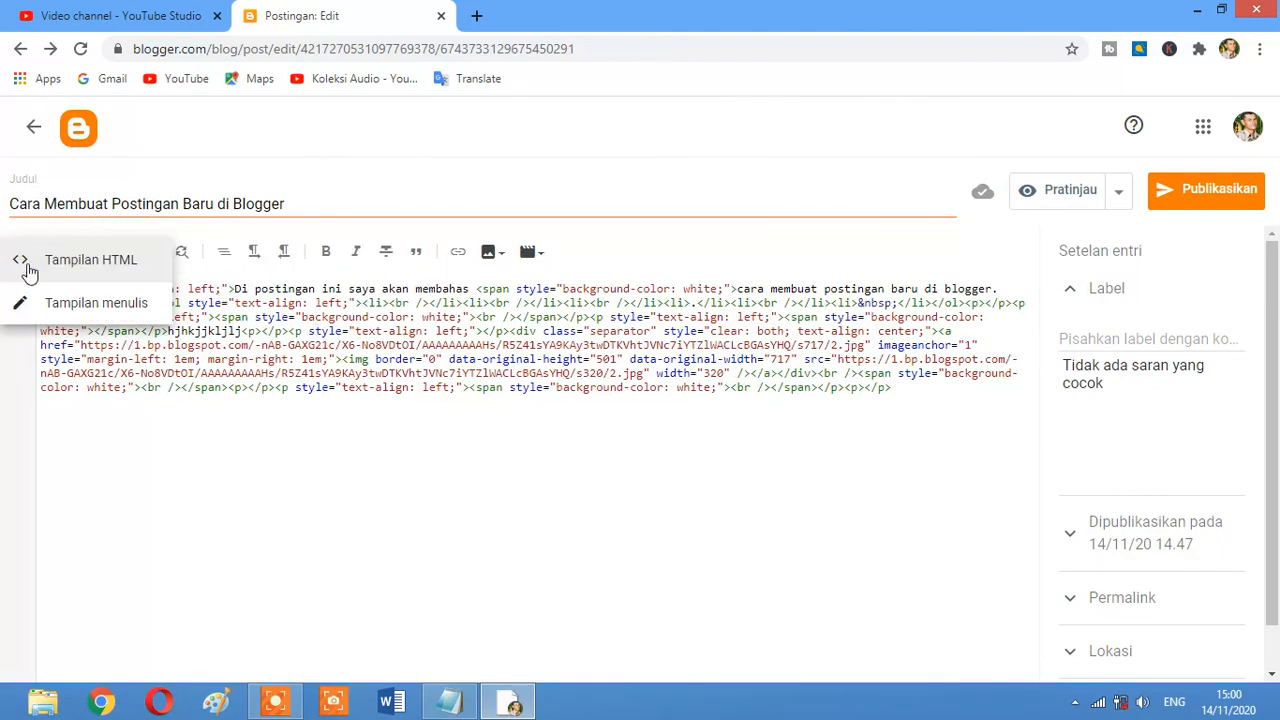
pyautogui.click(96, 301)
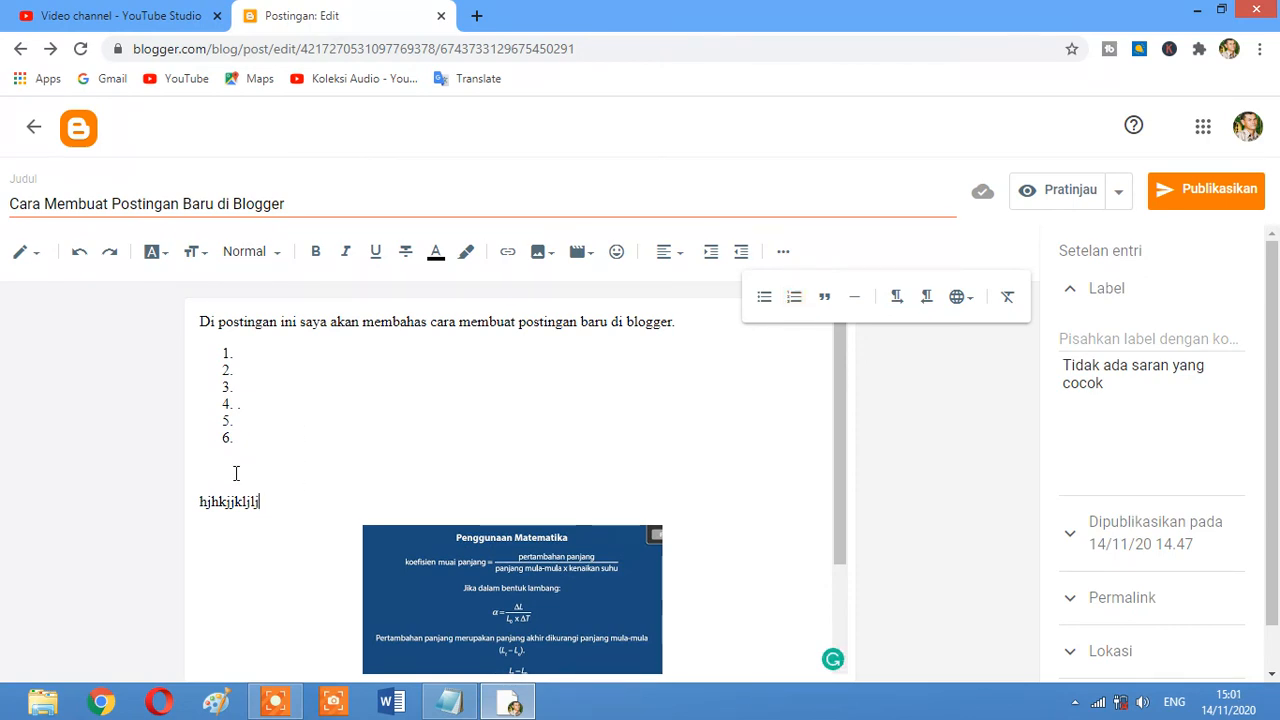
pyautogui.click(276, 702)
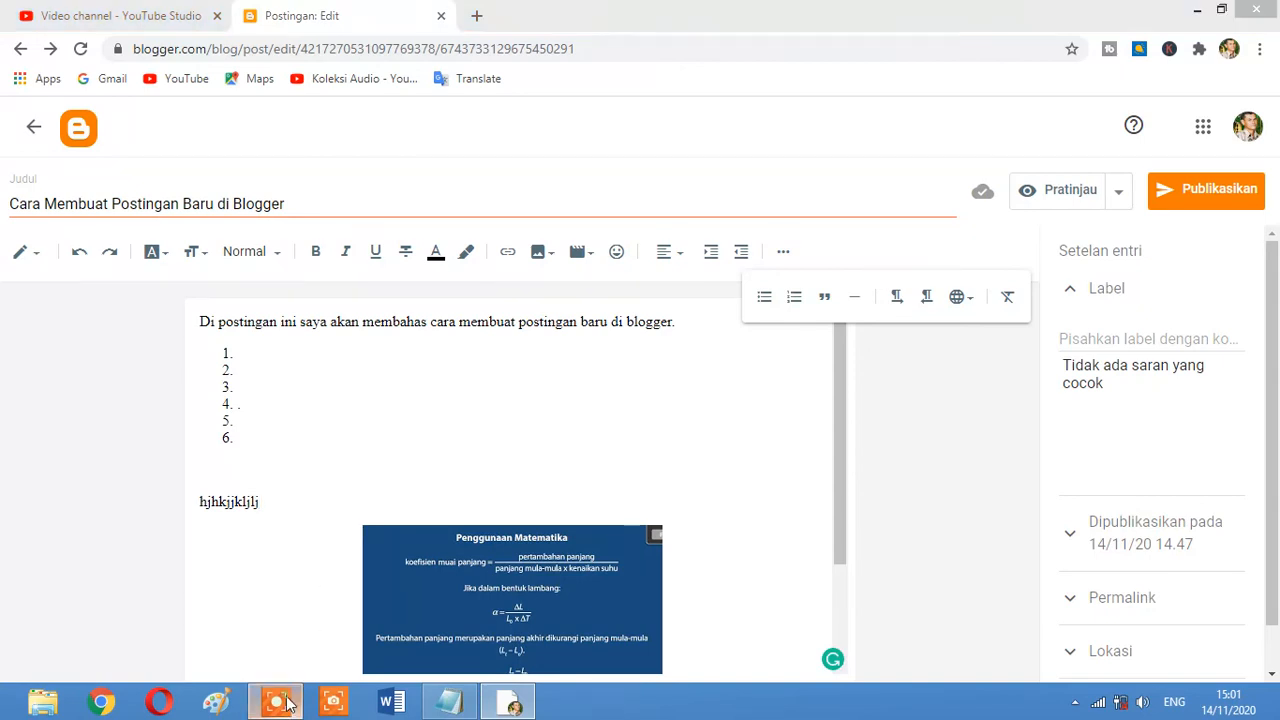